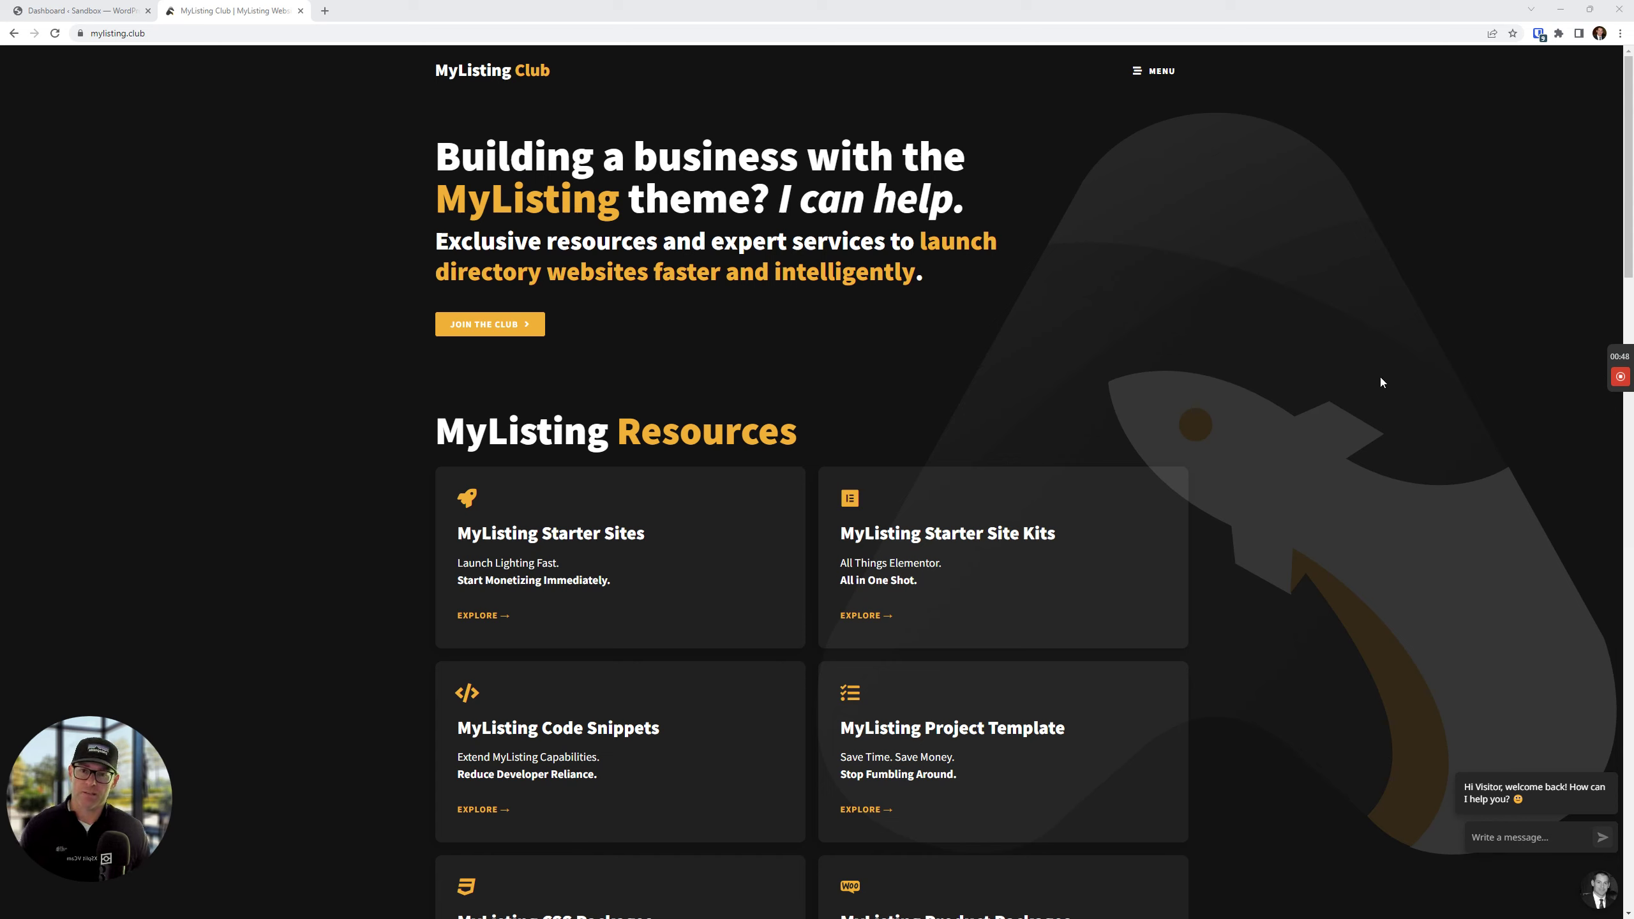
Step: Scroll down the mylisting.club homepage to the MyListing Add-ons card
mouse_move(1620, 376)
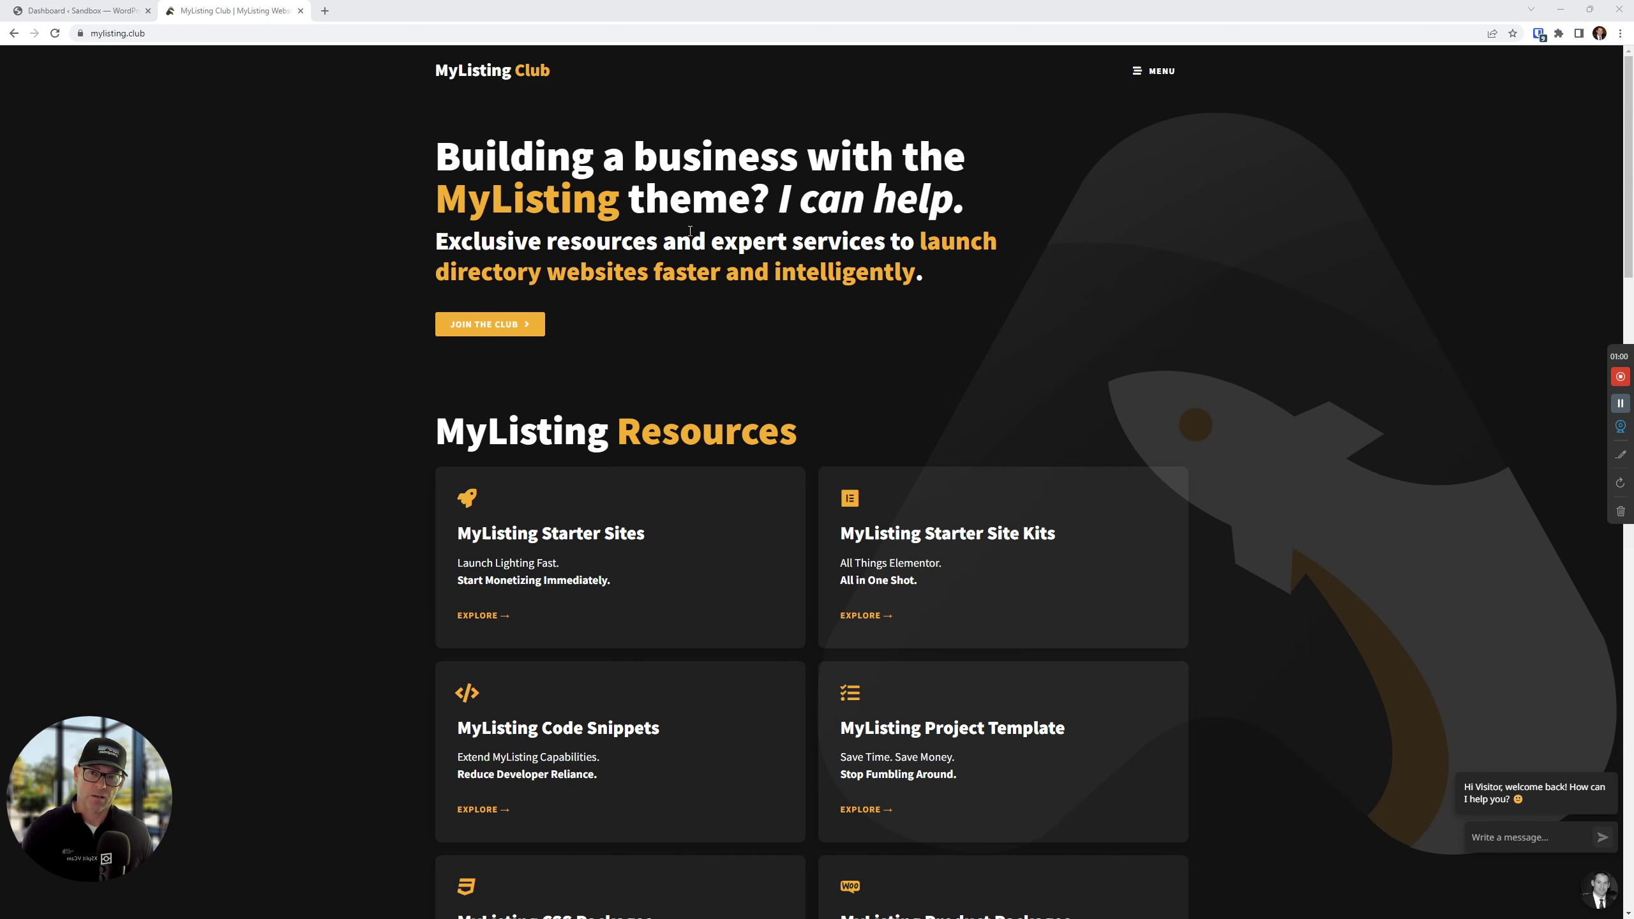
scroll(689, 231, "down", 10)
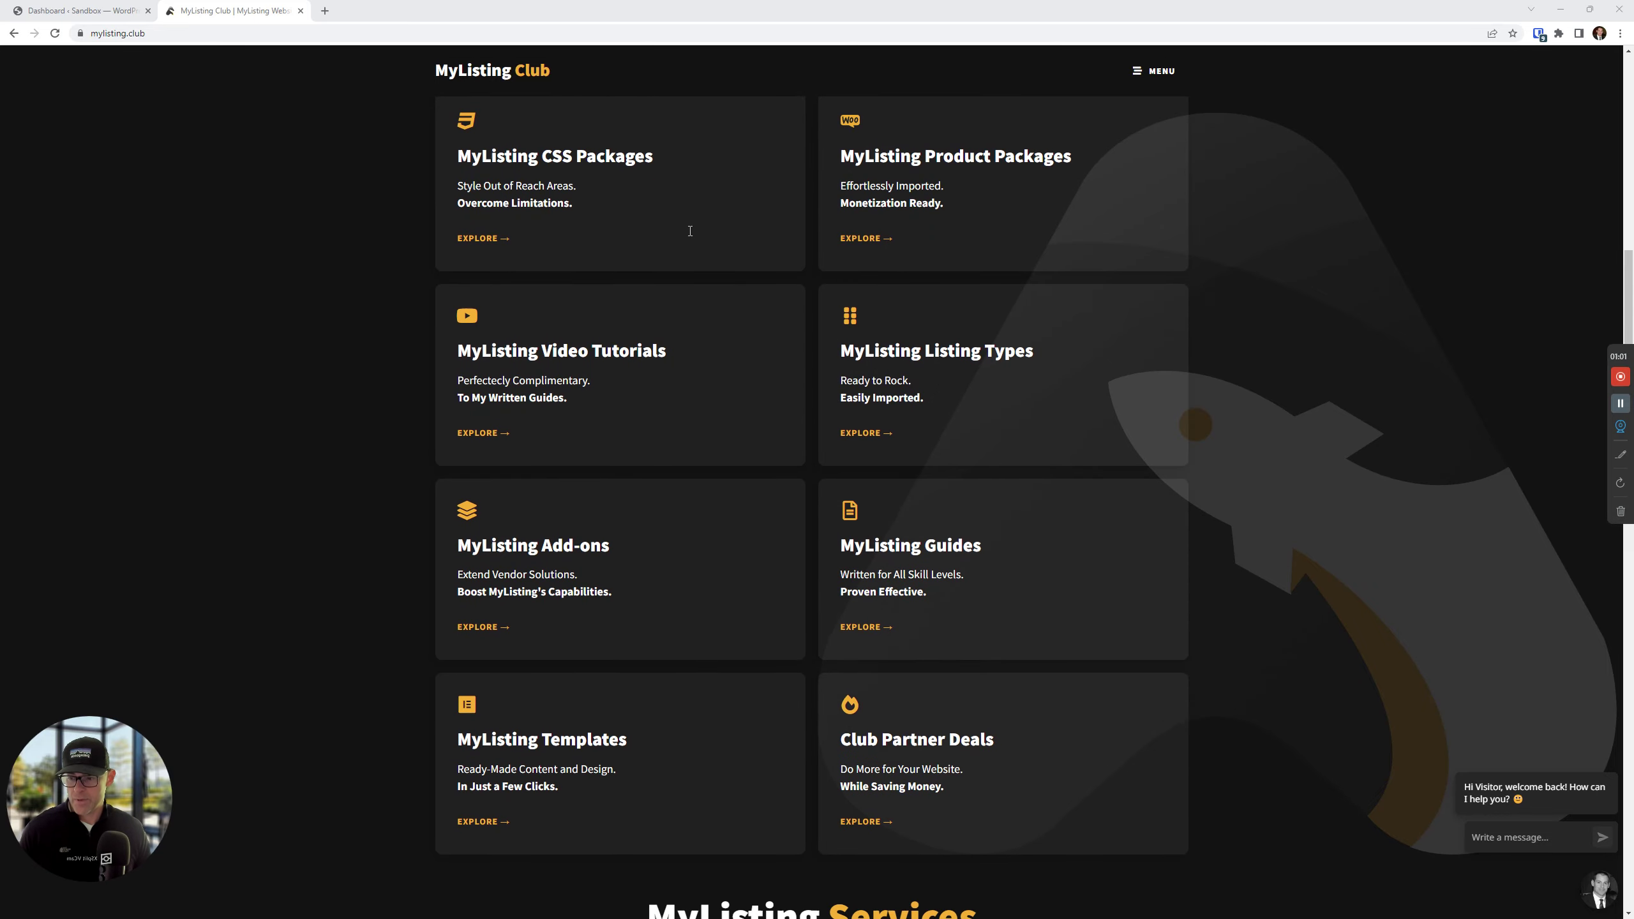
scroll(617, 457, "down", 1)
Step: Go from the MyListing Add-ons page to the Flipping Boxes Listing Counter product page
left_click(584, 502)
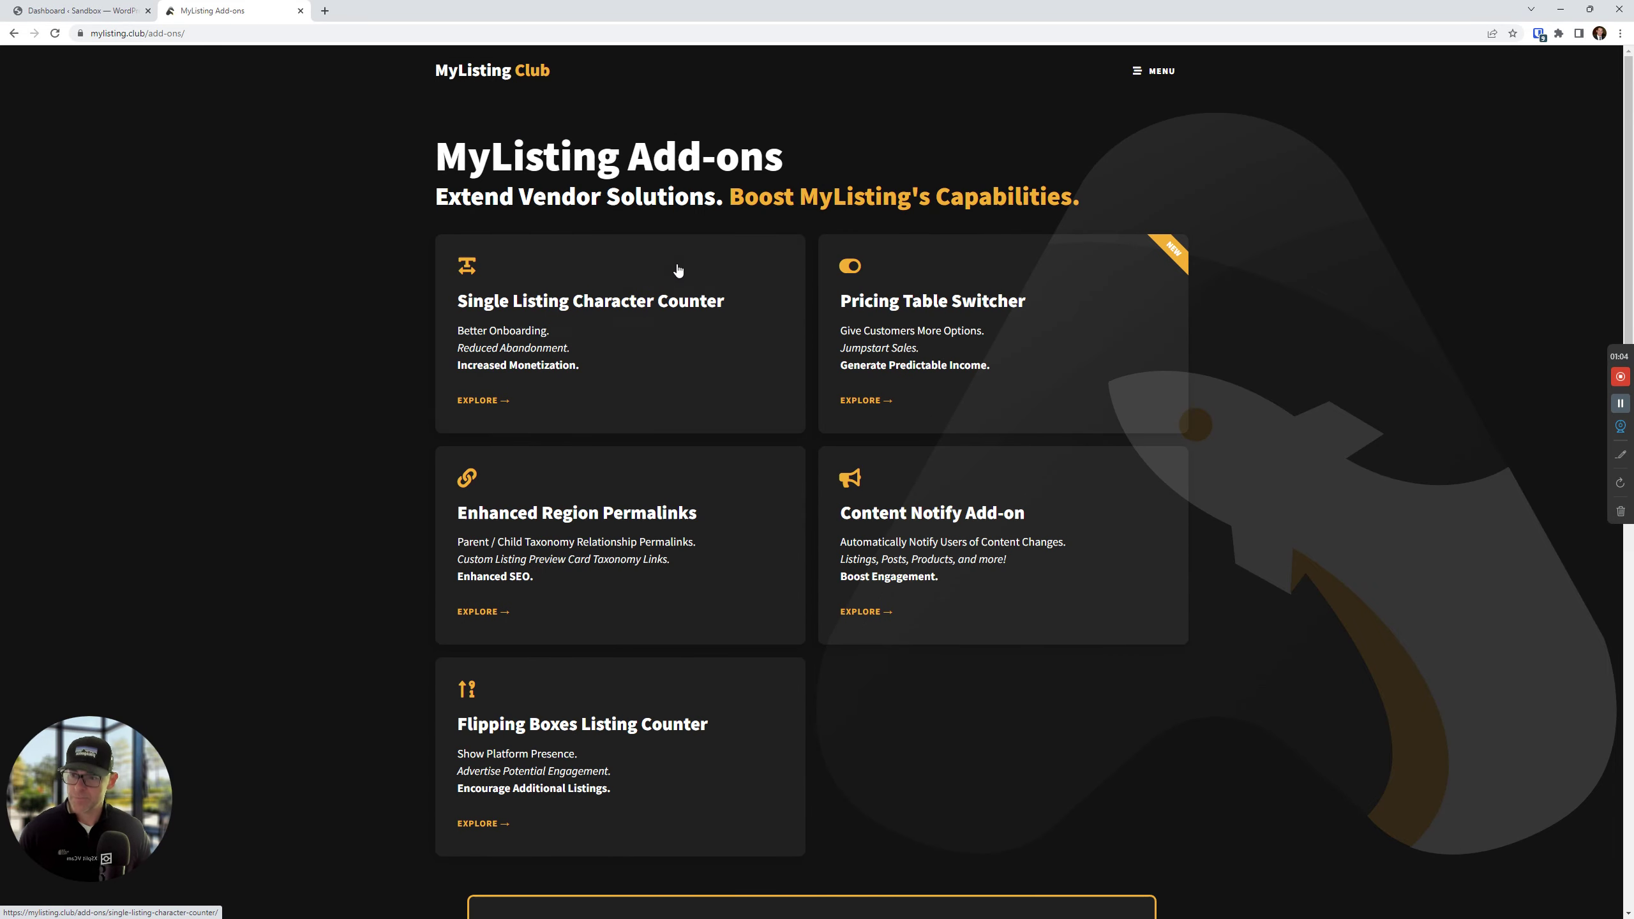
scroll(660, 415, "down", 5)
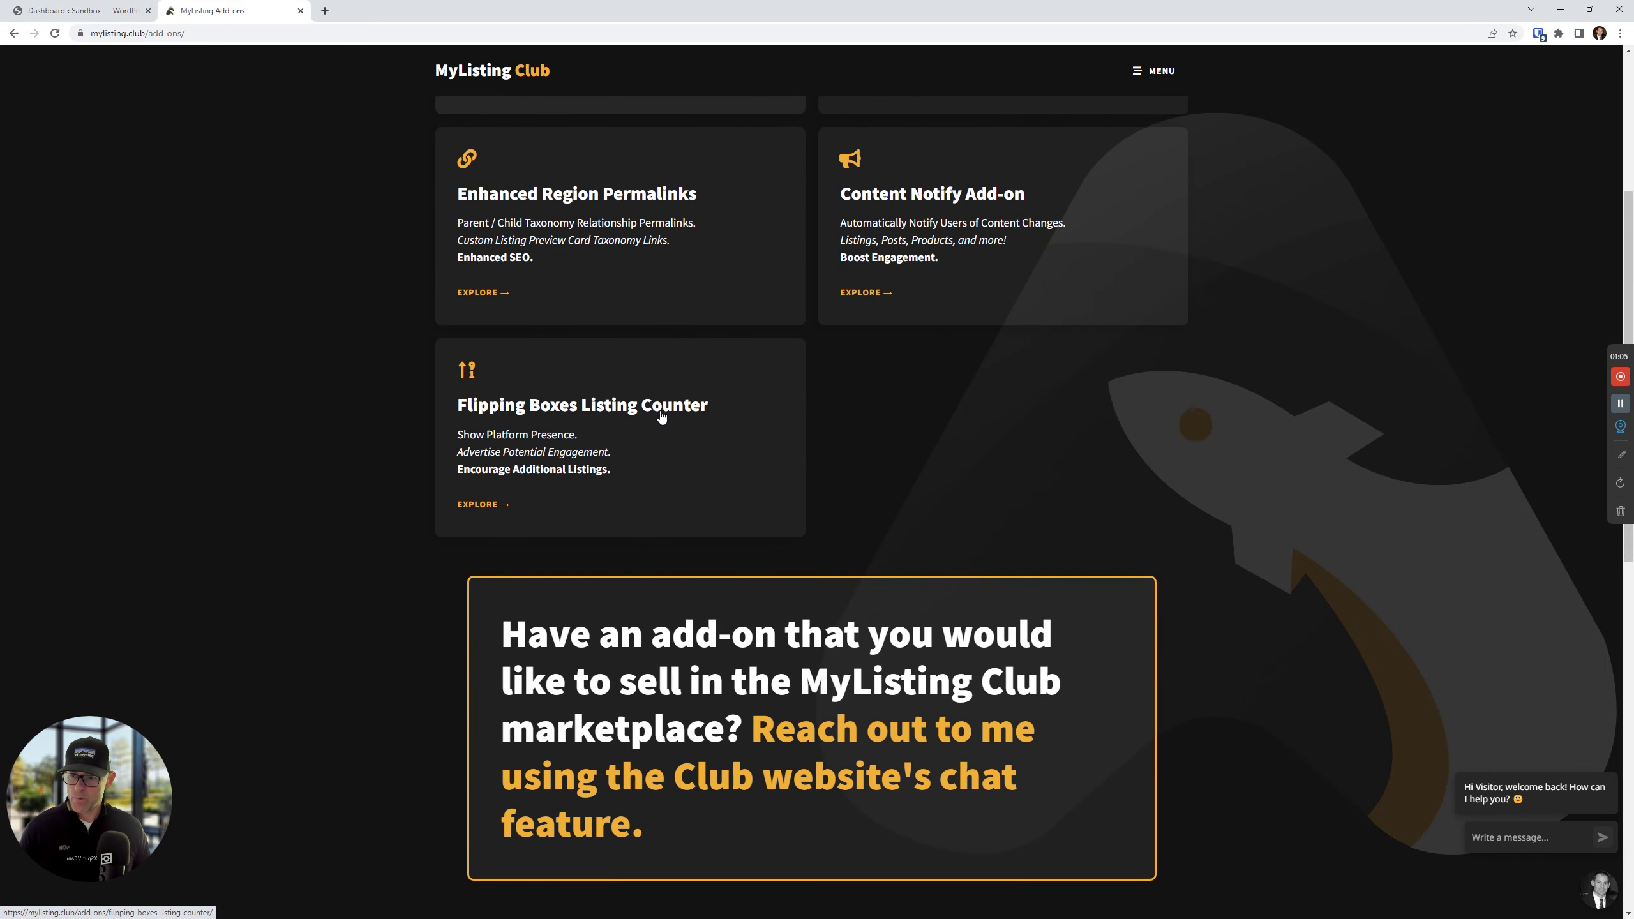
left_click(572, 416)
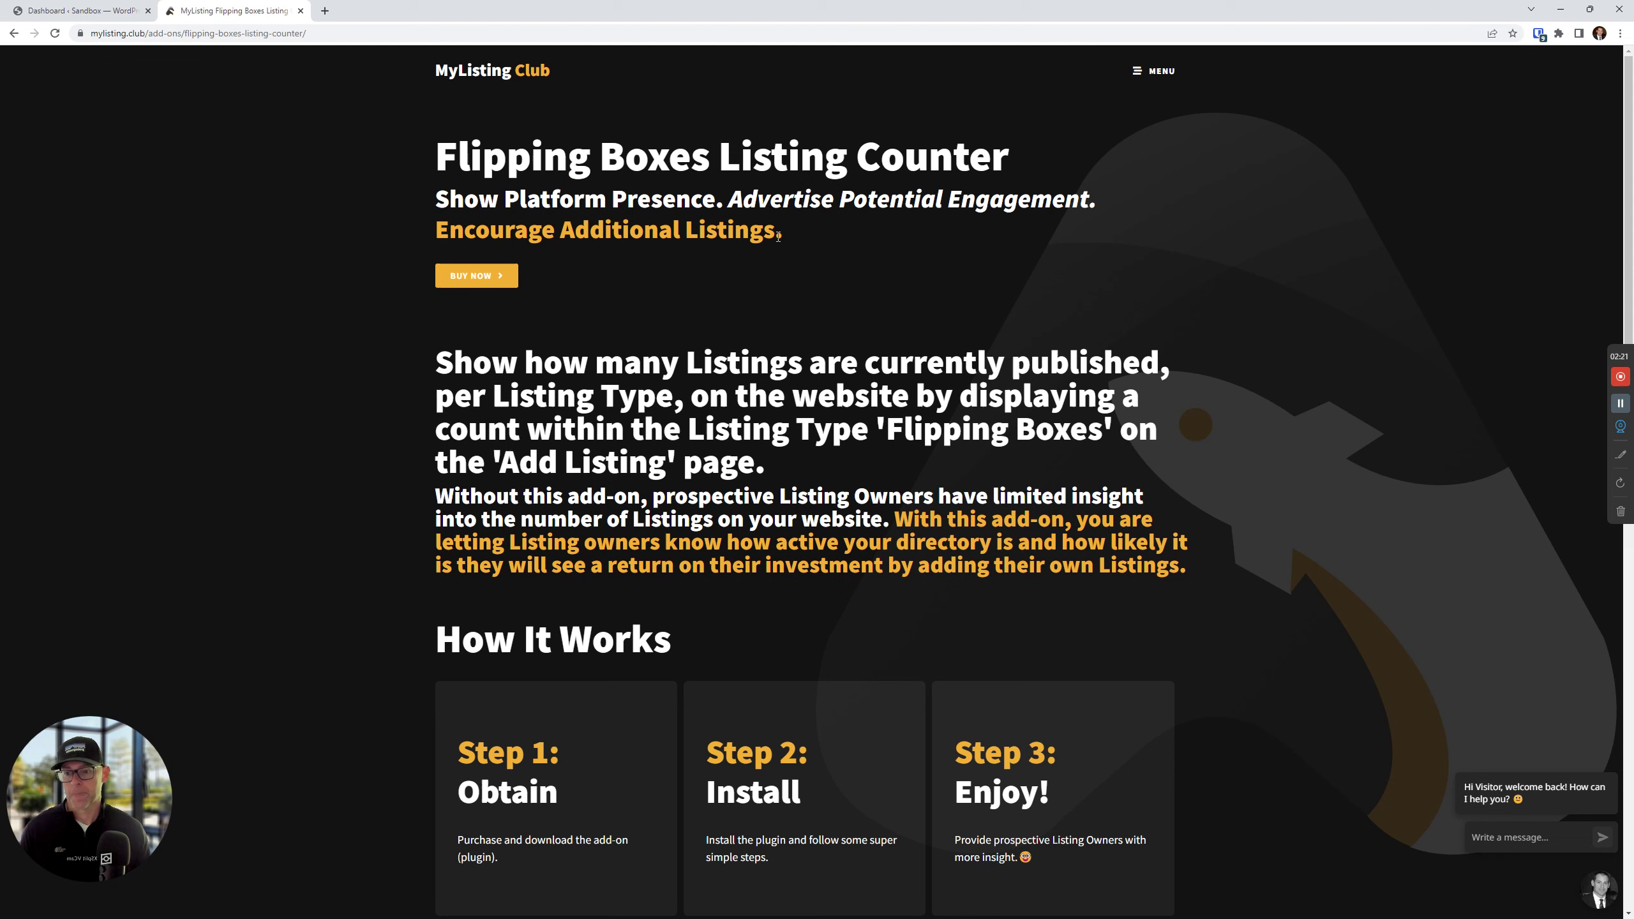
scroll(595, 299, "down", 3)
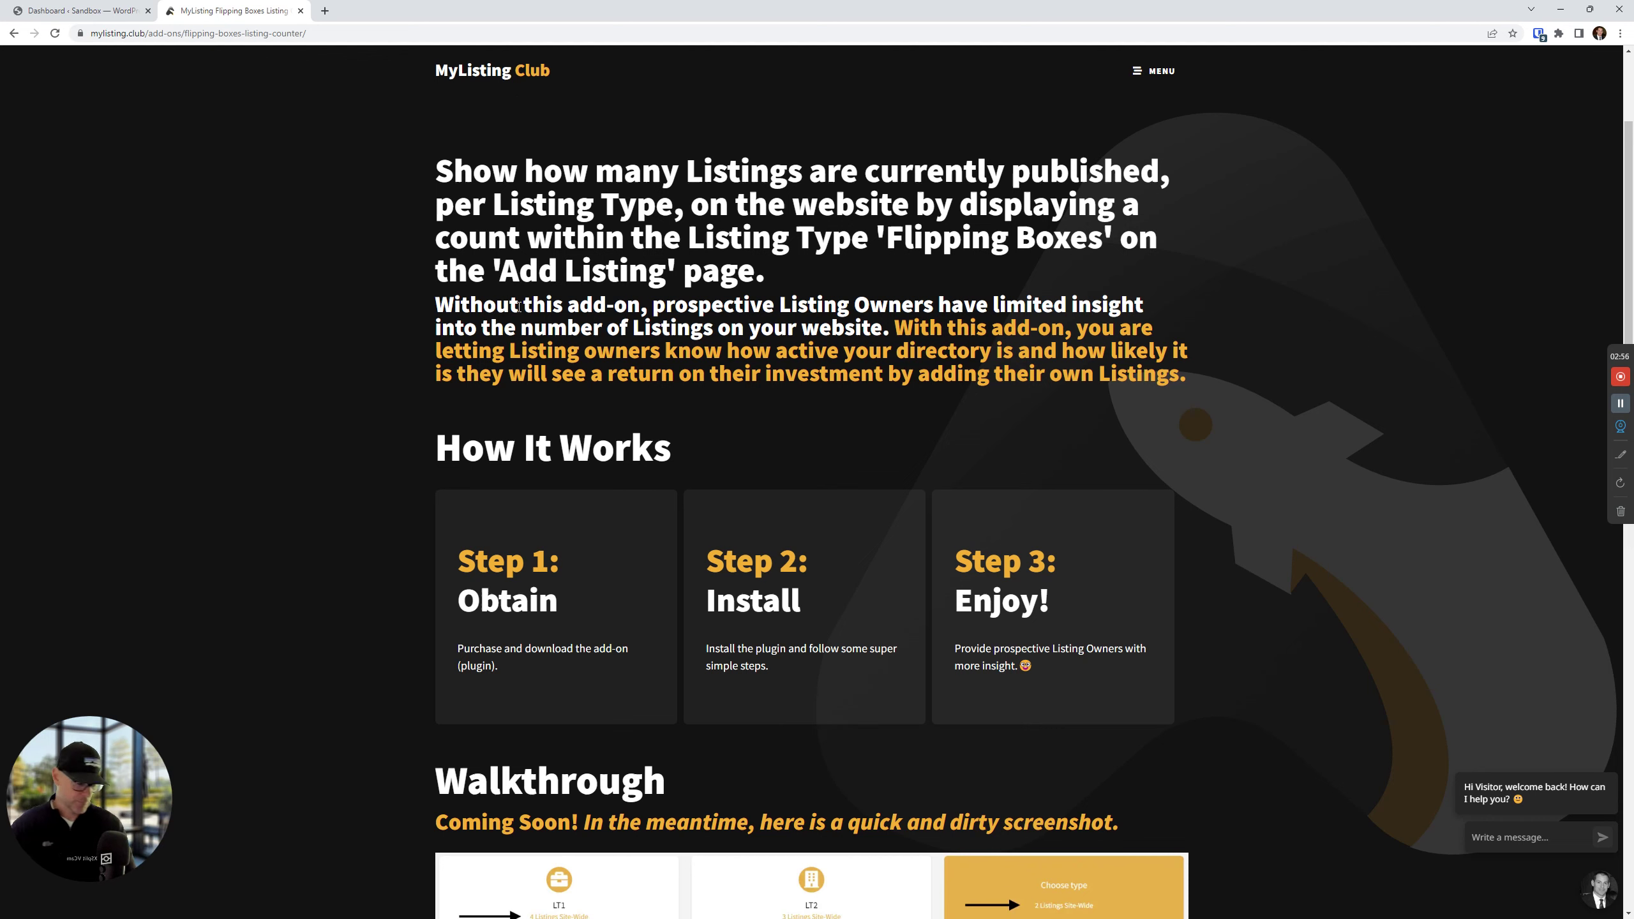
scroll(390, 309, "down", 3)
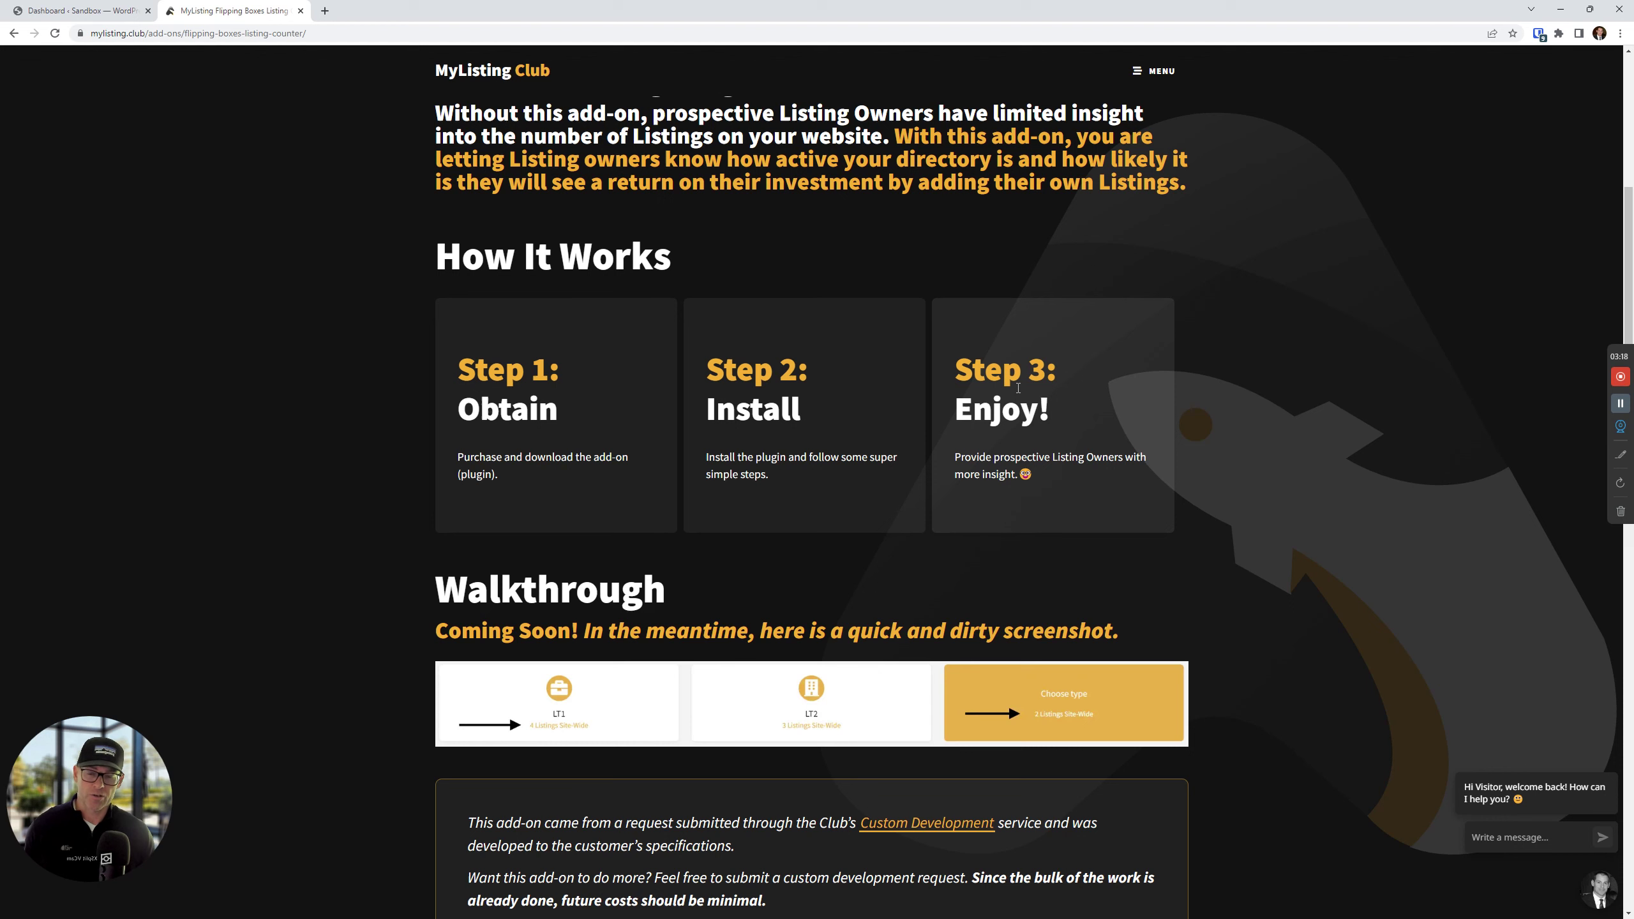
scroll(959, 485, "down", 4)
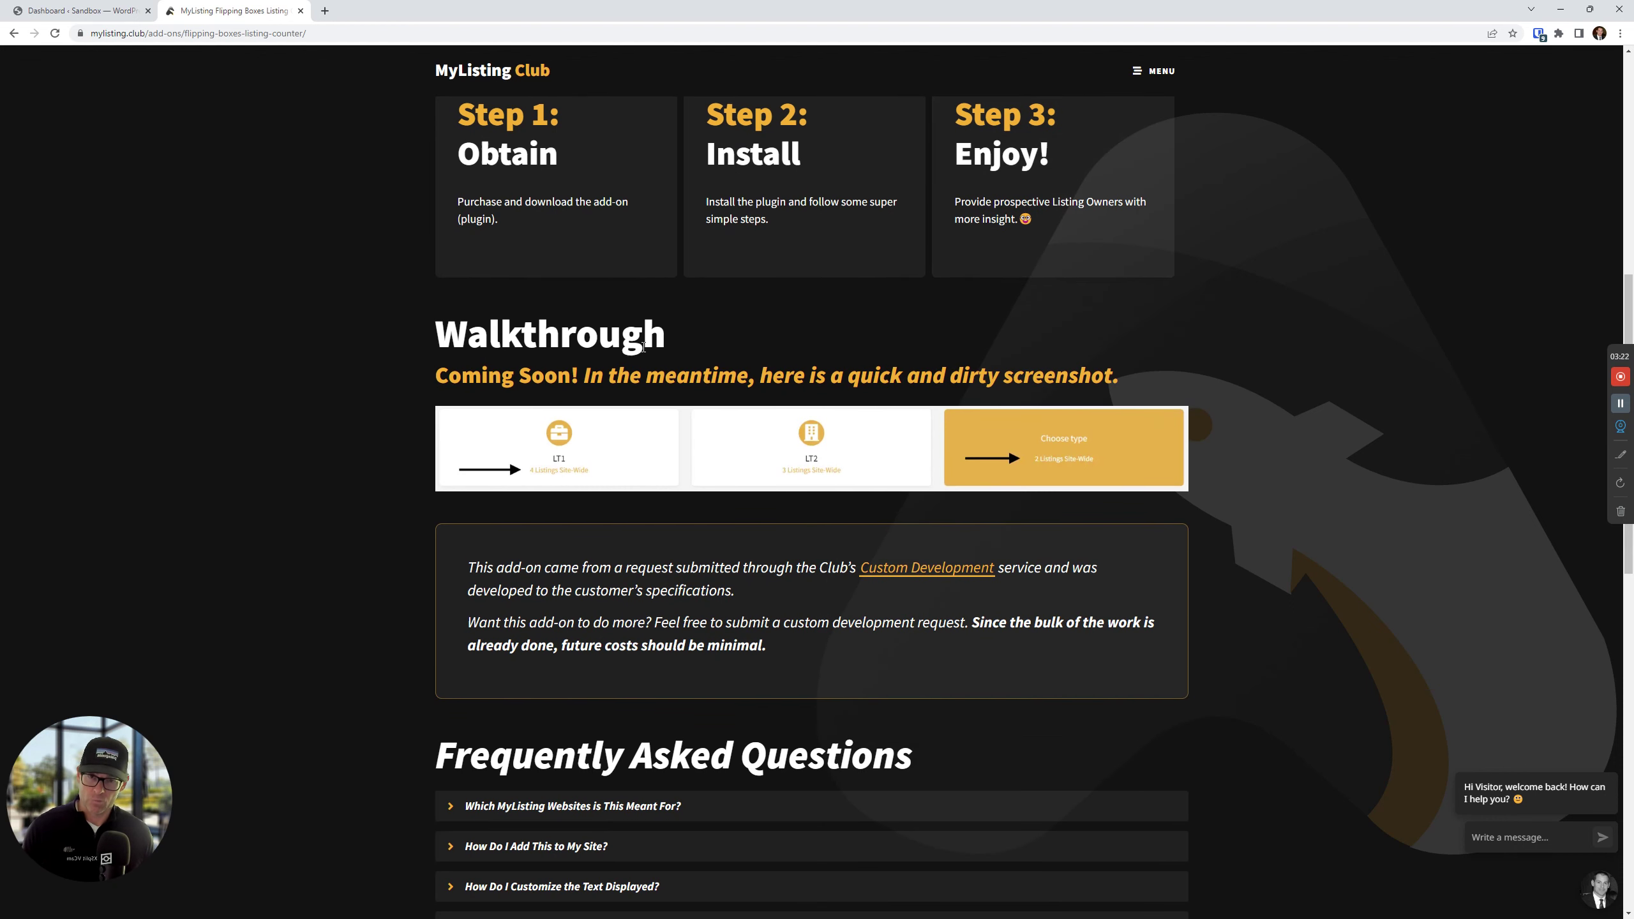
scroll(736, 389, "down", 1)
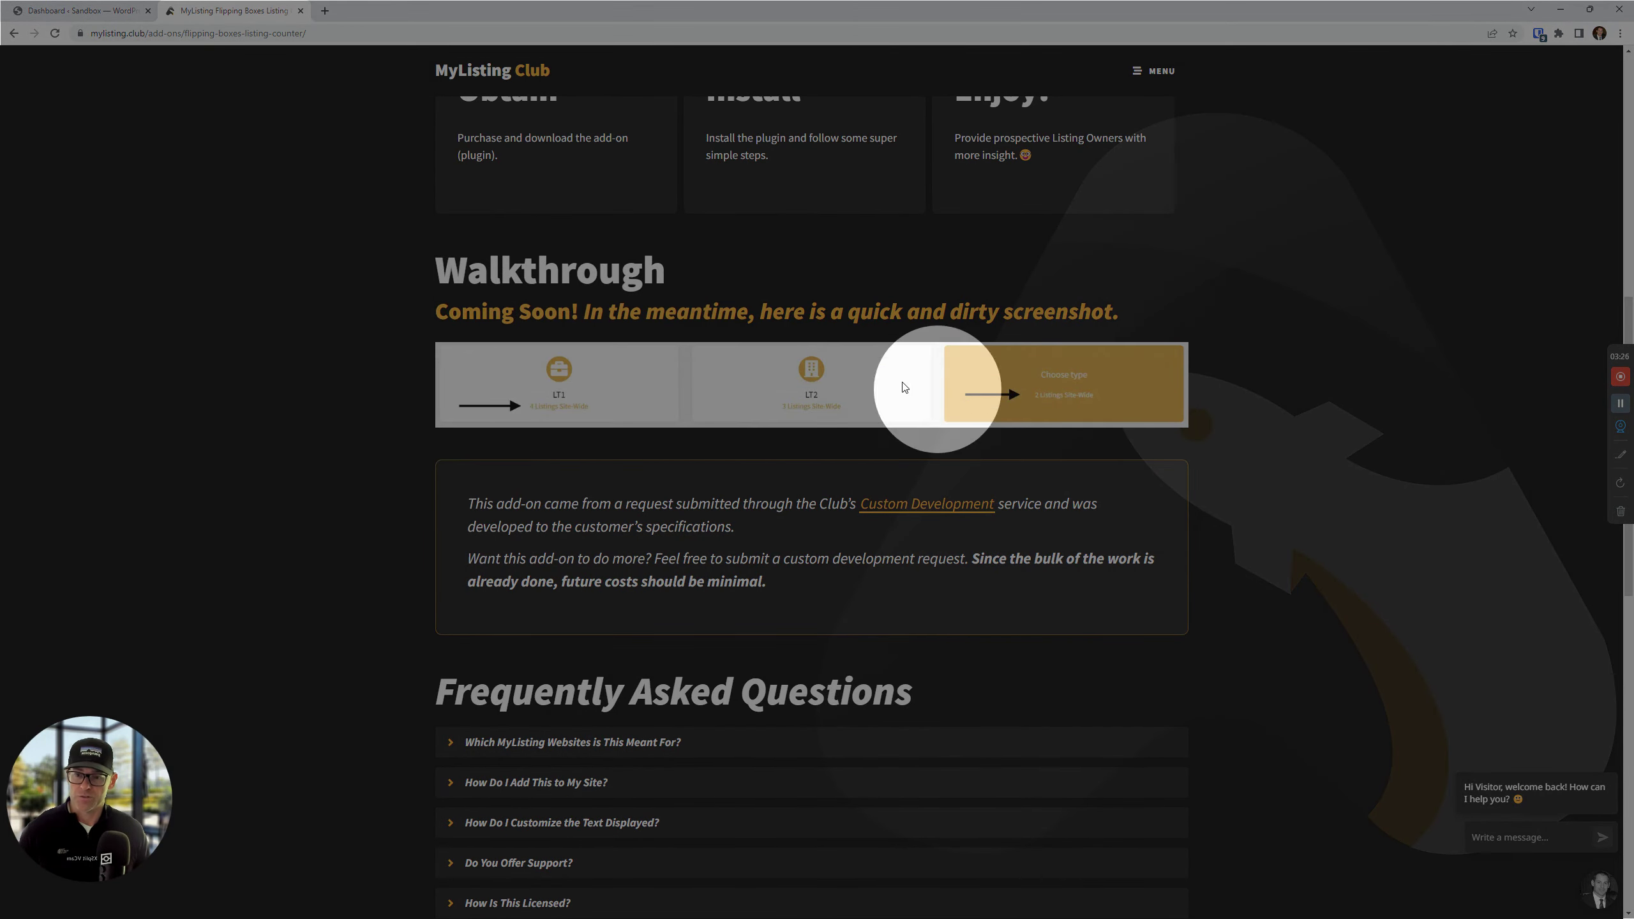
Step: Expand the 'Which MyListing Websites is This Meant For?' FAQ to see it targets default Flipping Boxes sites
scroll(420, 358, "down", 4)
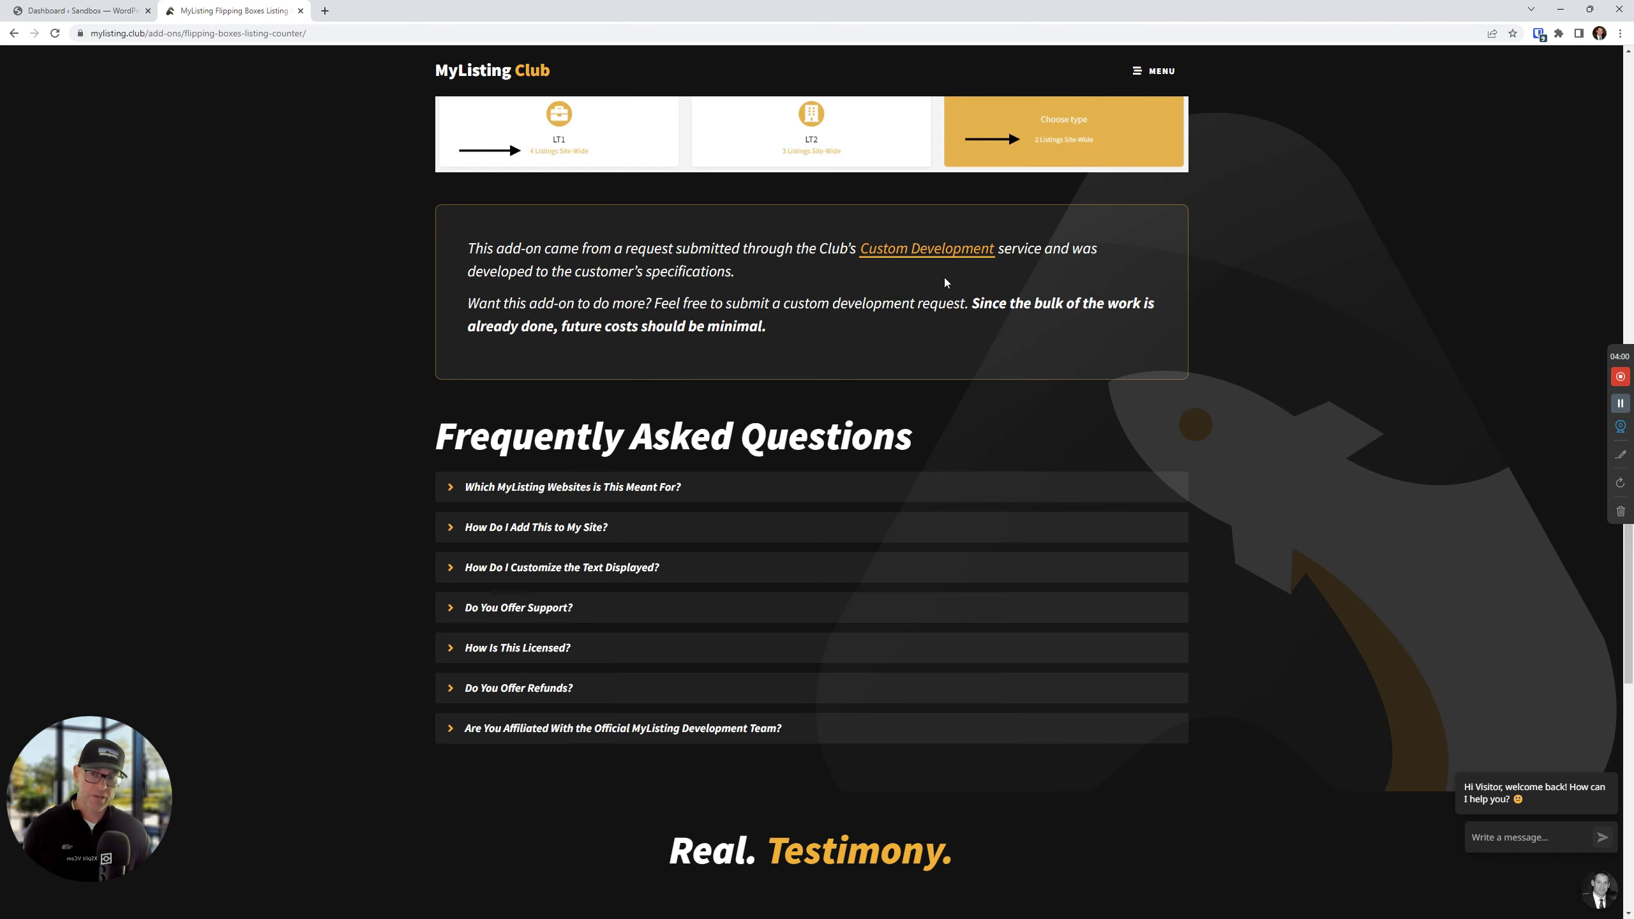
scroll(949, 277, "down", 2)
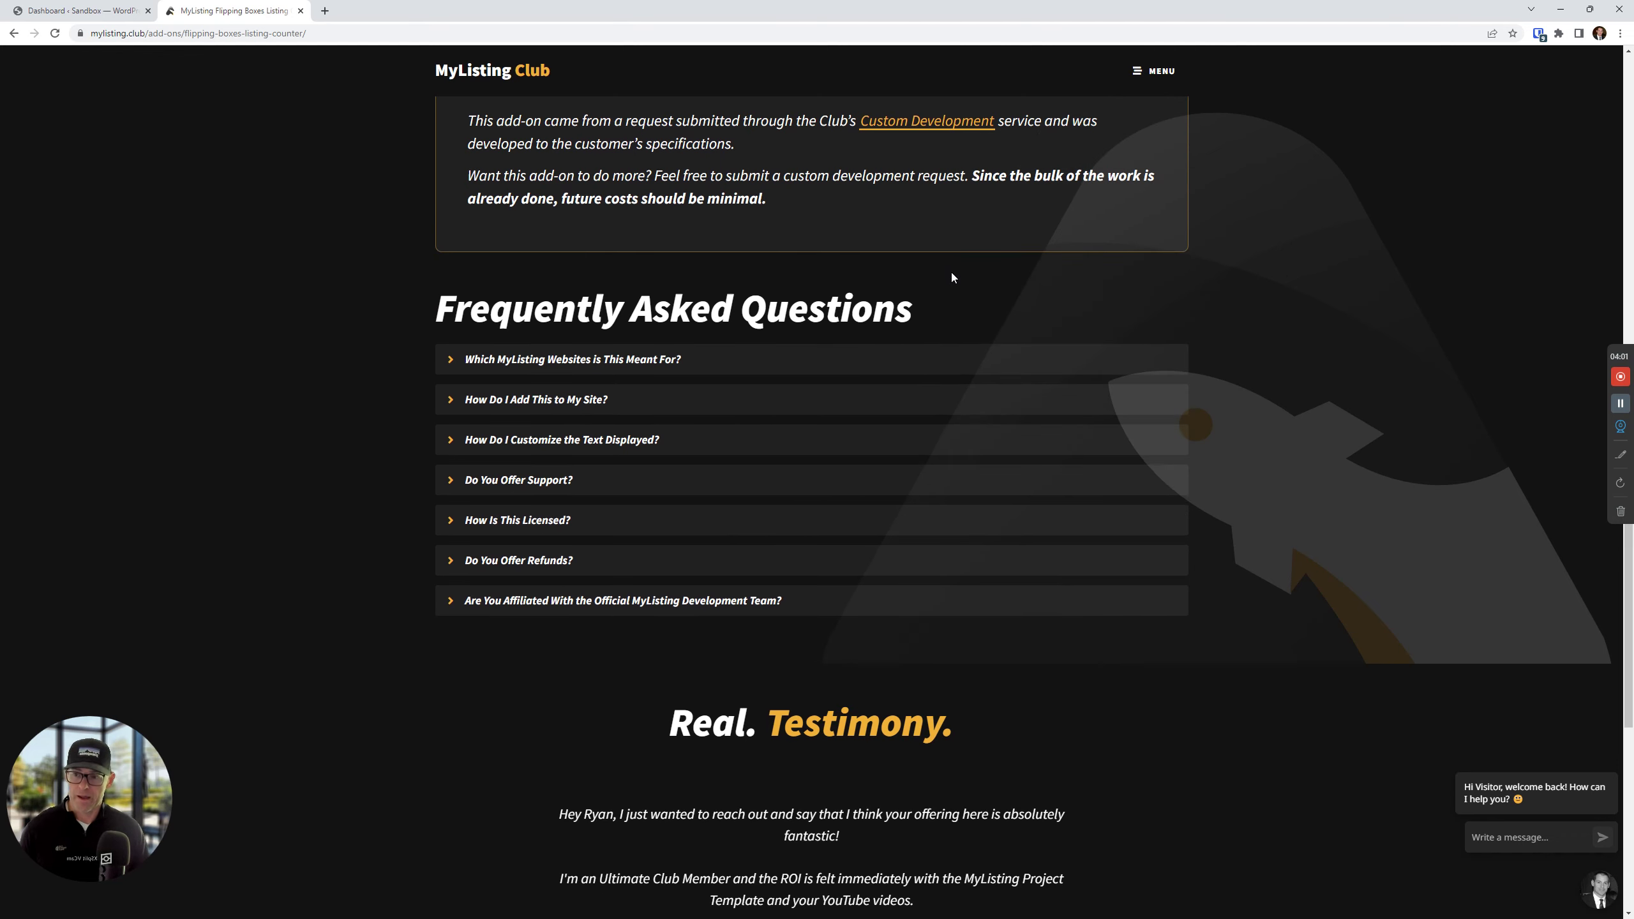
scroll(951, 277, "up", 1)
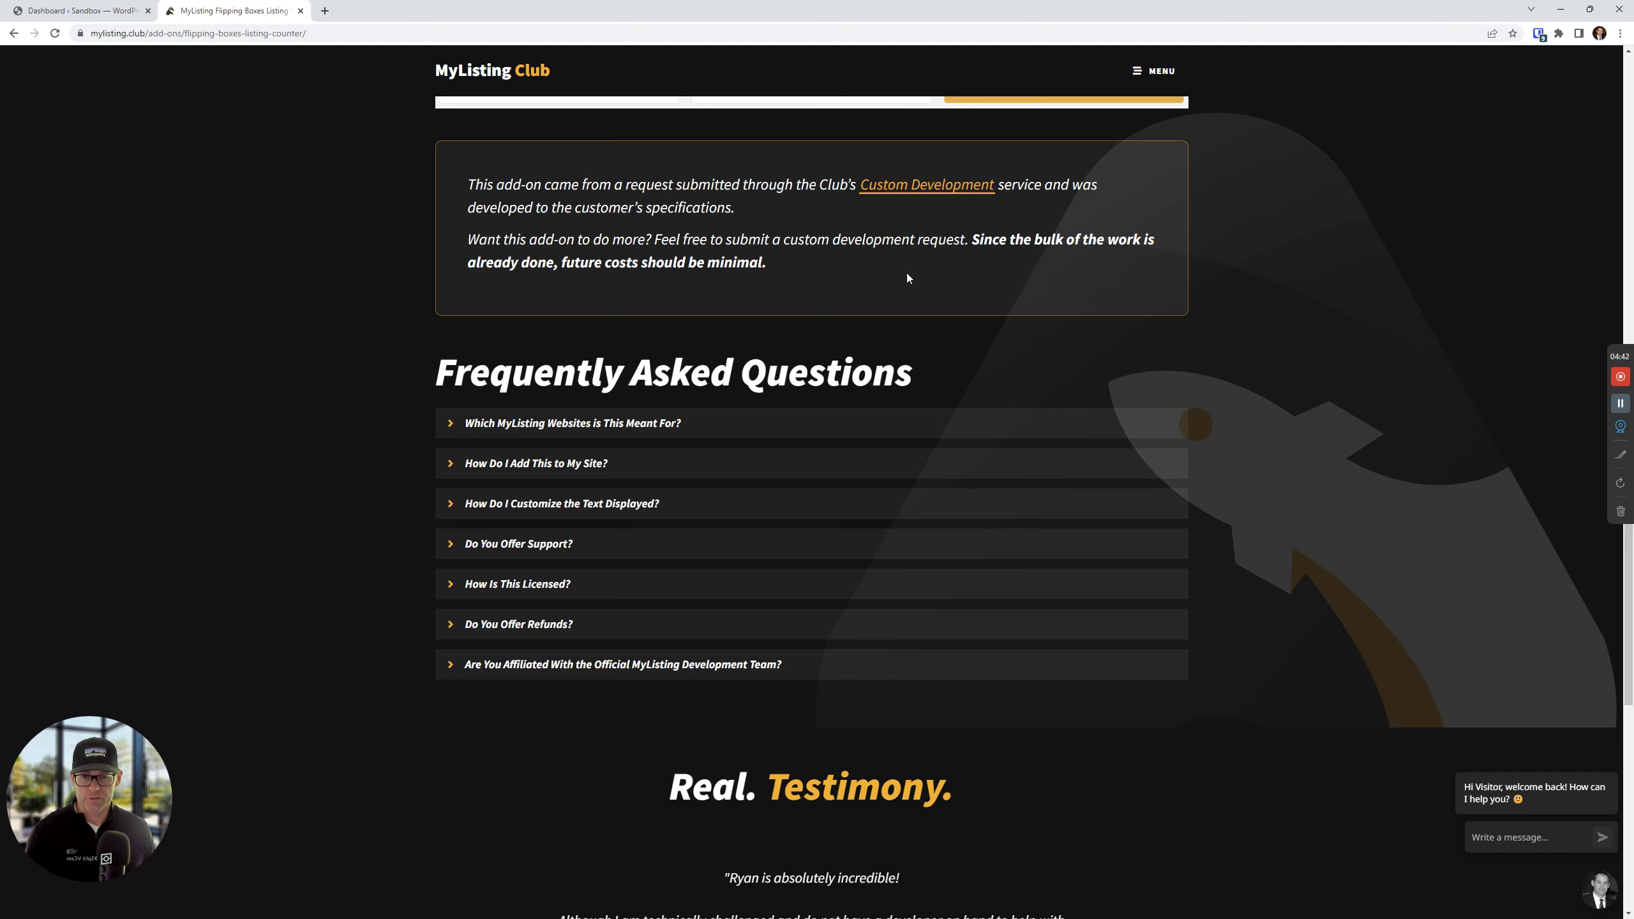
scroll(907, 274, "down", 2)
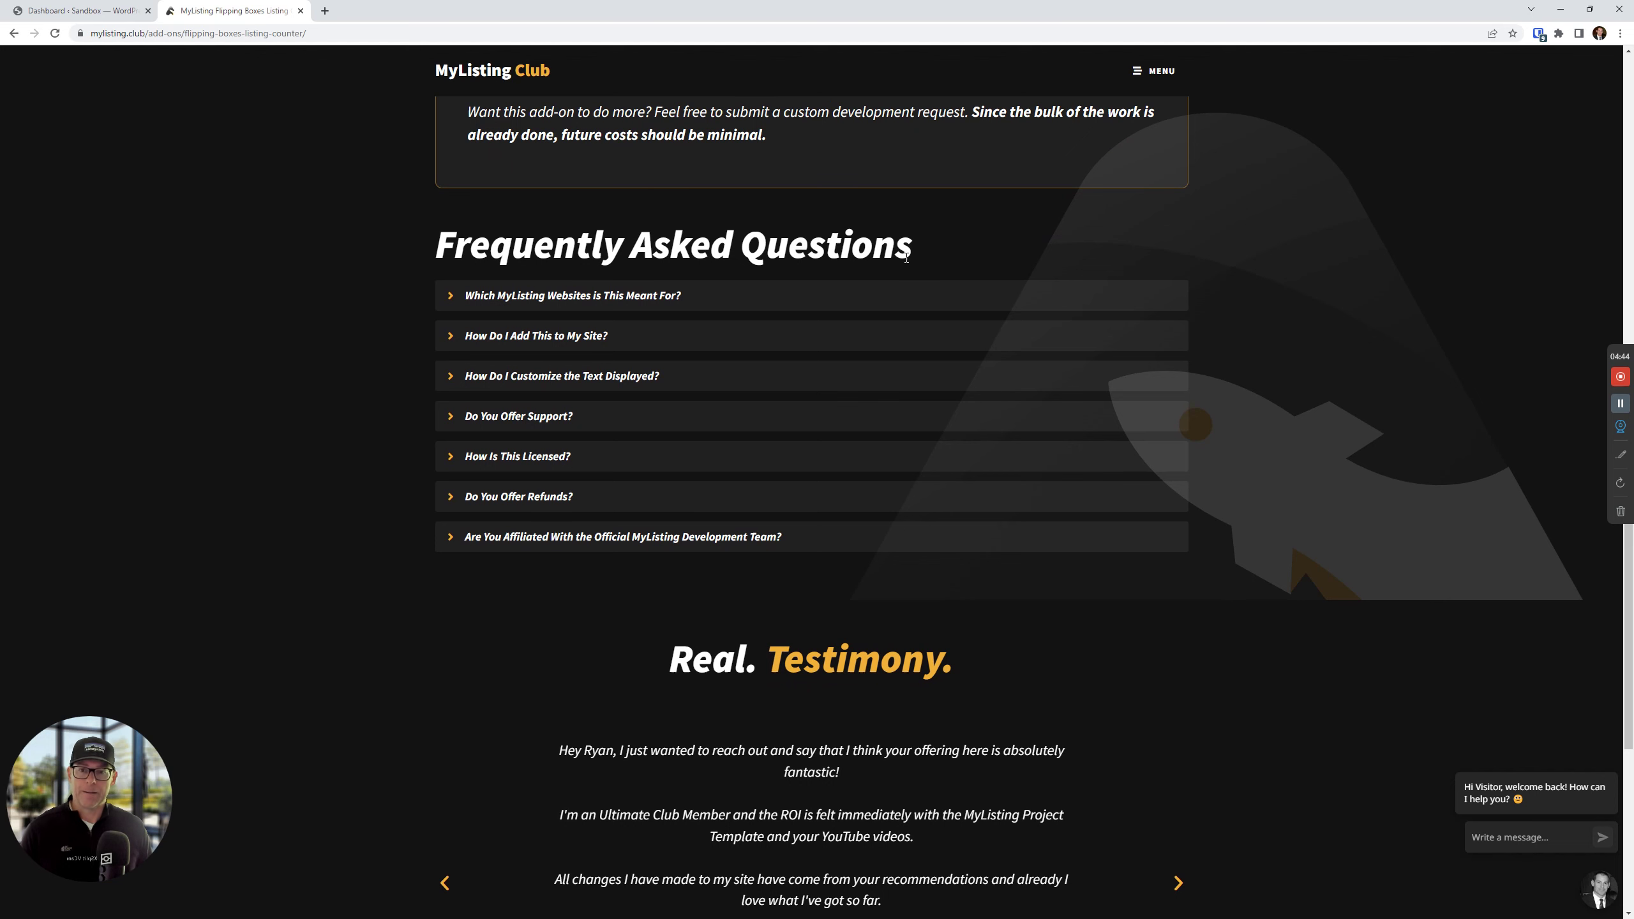
scroll(907, 258, "up", 1)
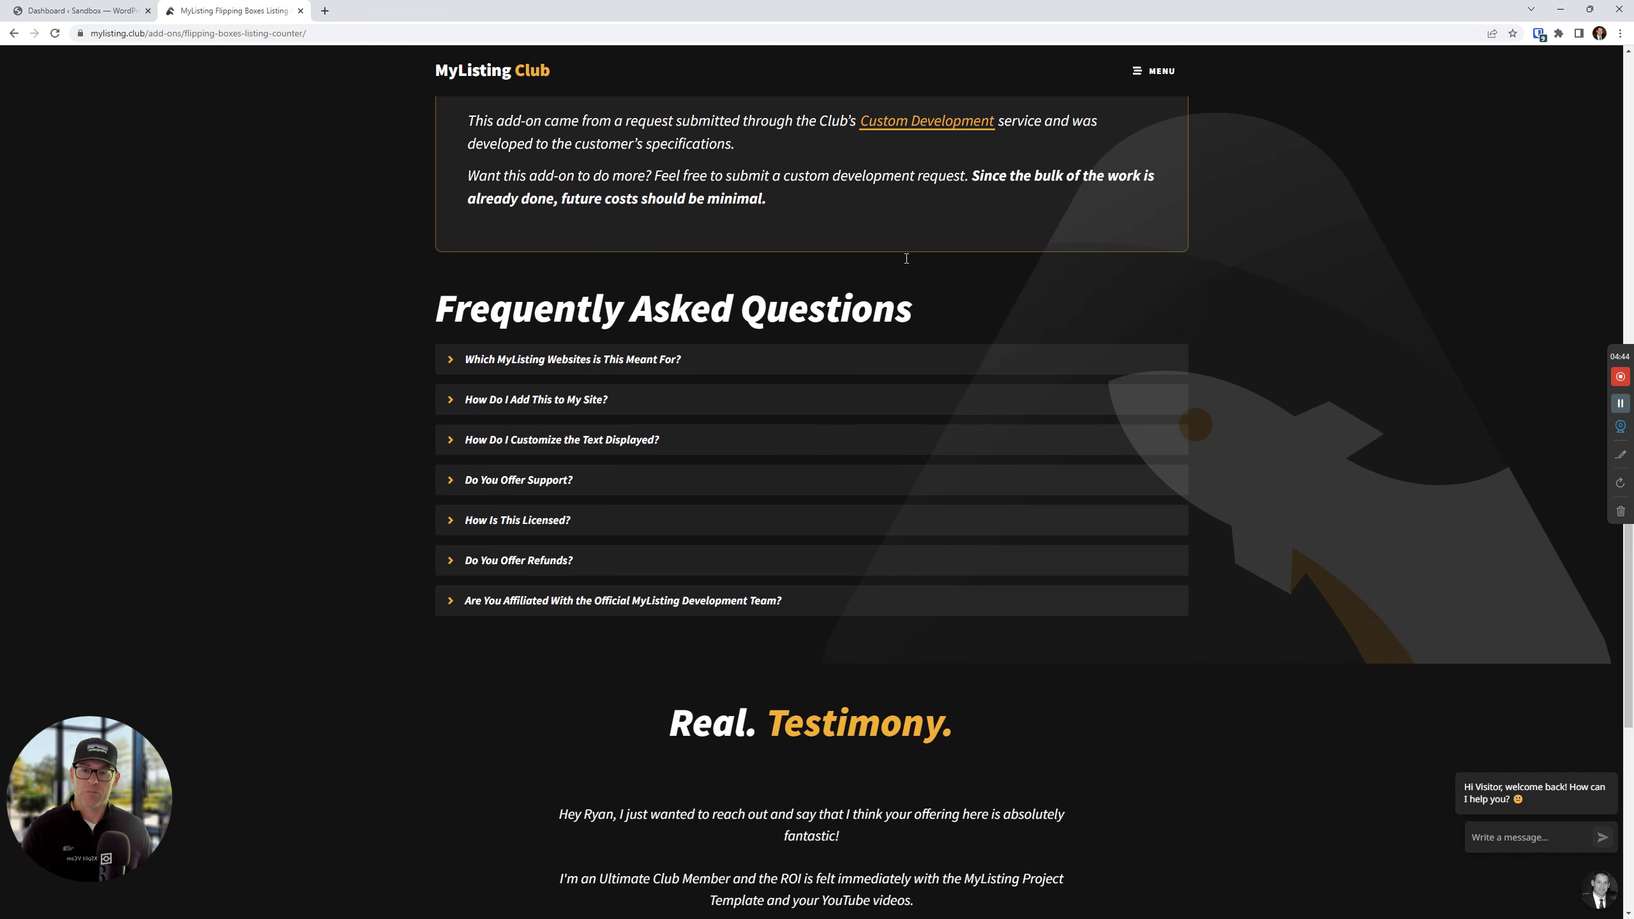
left_click(595, 362)
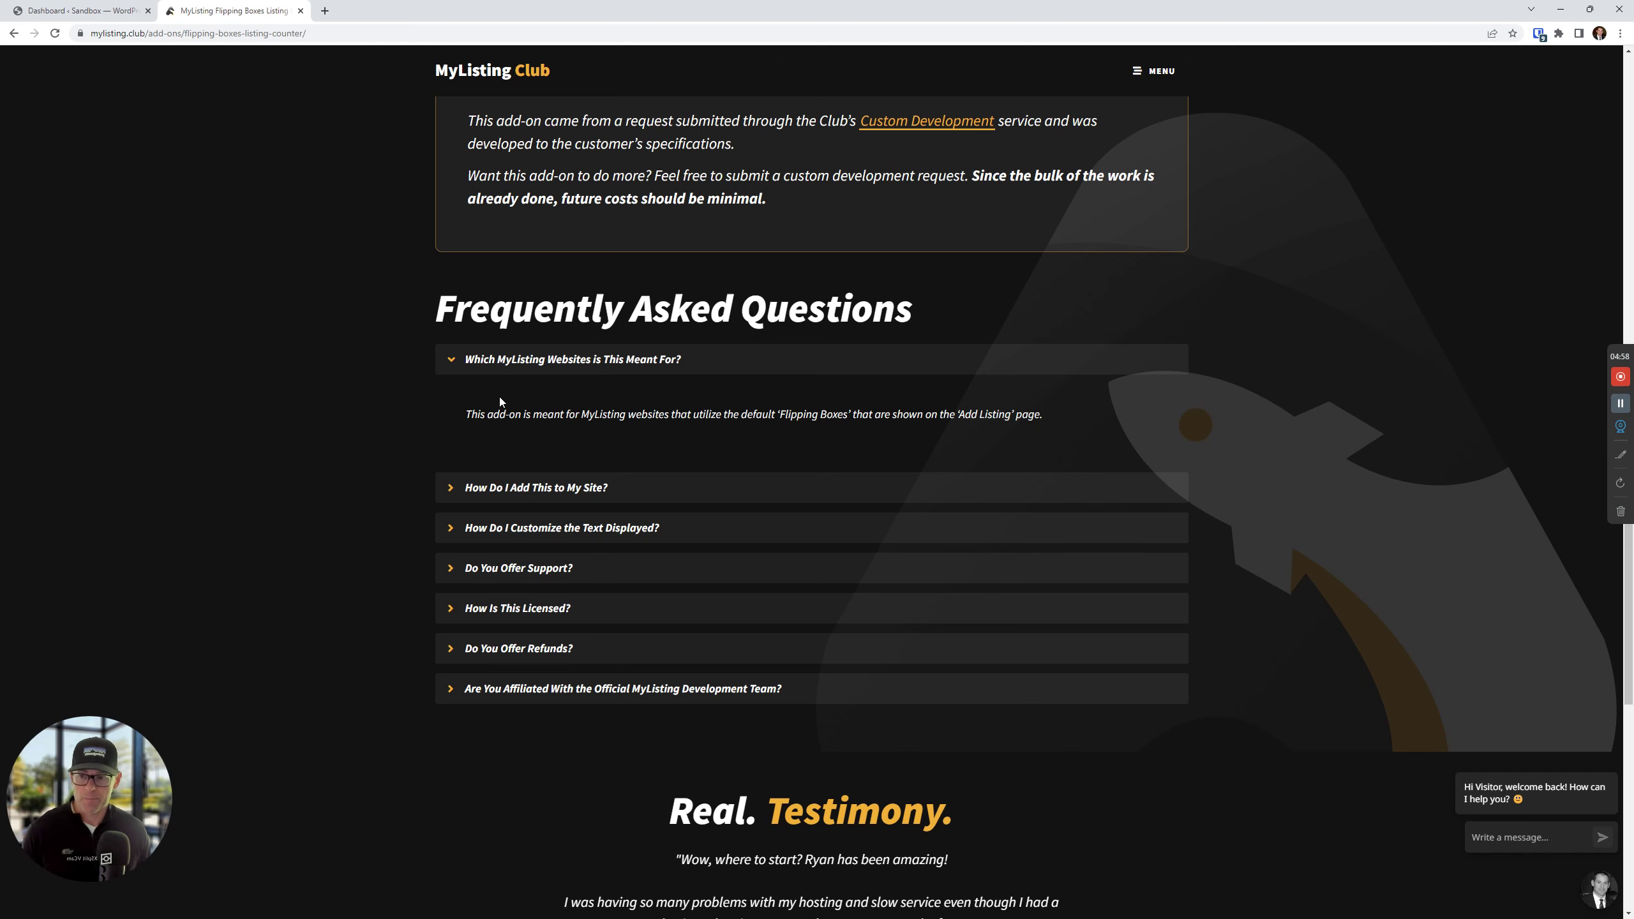
Step: Collapse the compatibility answer and read the 'How Do I Add This to My Site?' CSS ID steps
left_click(549, 373)
left_click(547, 400)
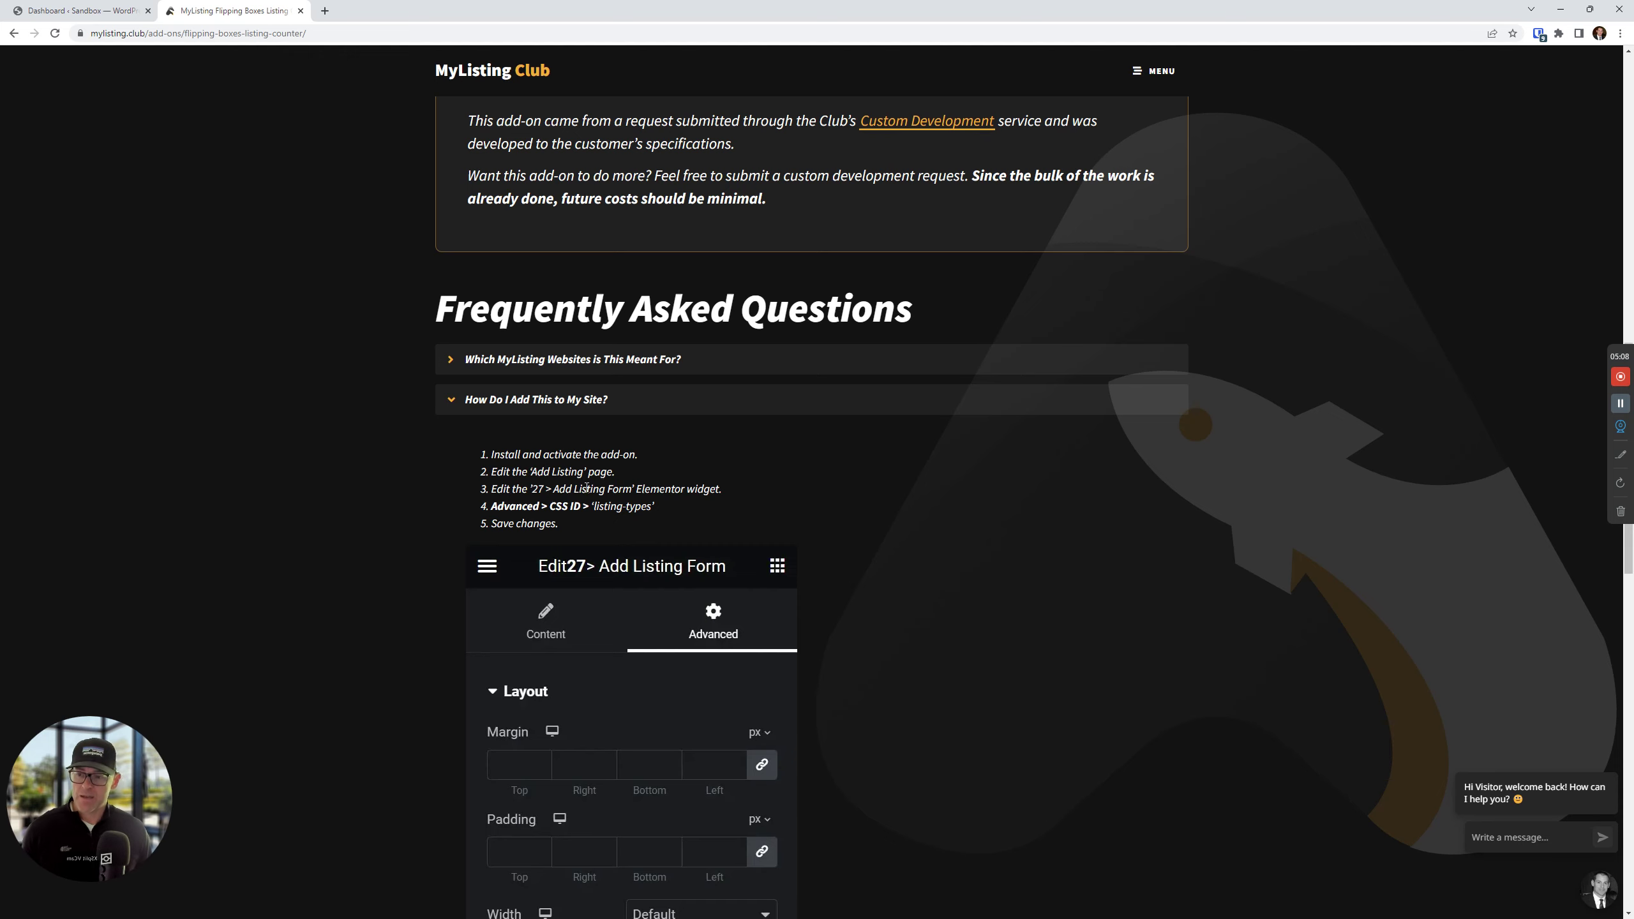
scroll(649, 482, "down", 1)
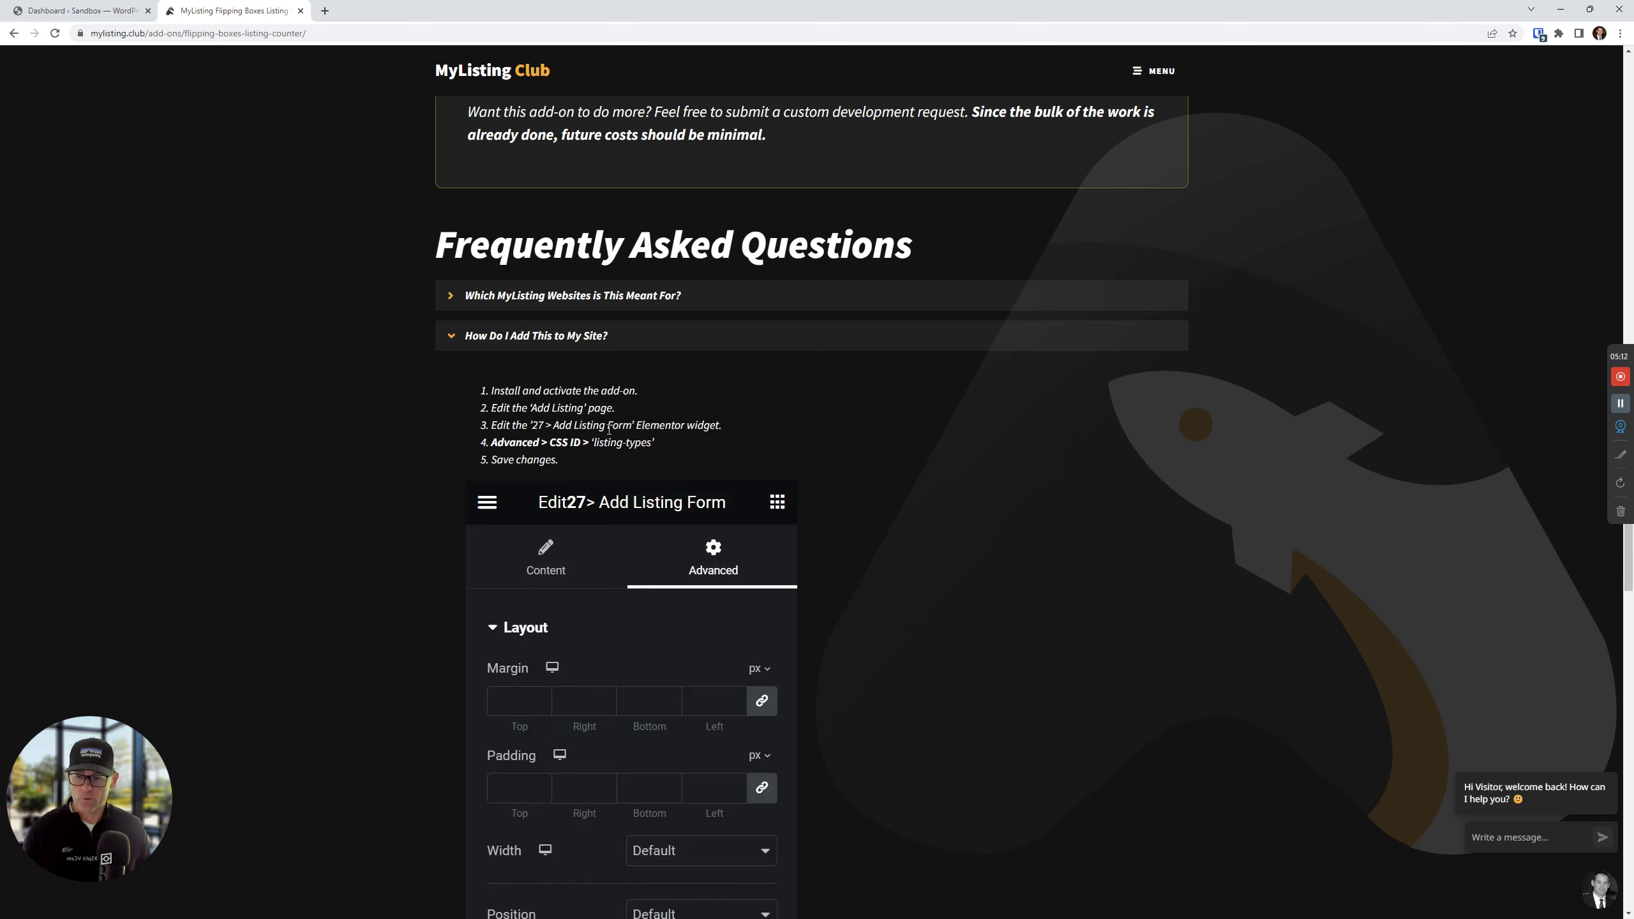
left_click_drag(595, 443, 641, 443)
scroll(575, 282, "down", 2)
scroll(498, 380, "down", 4)
scroll(498, 380, "up", 6)
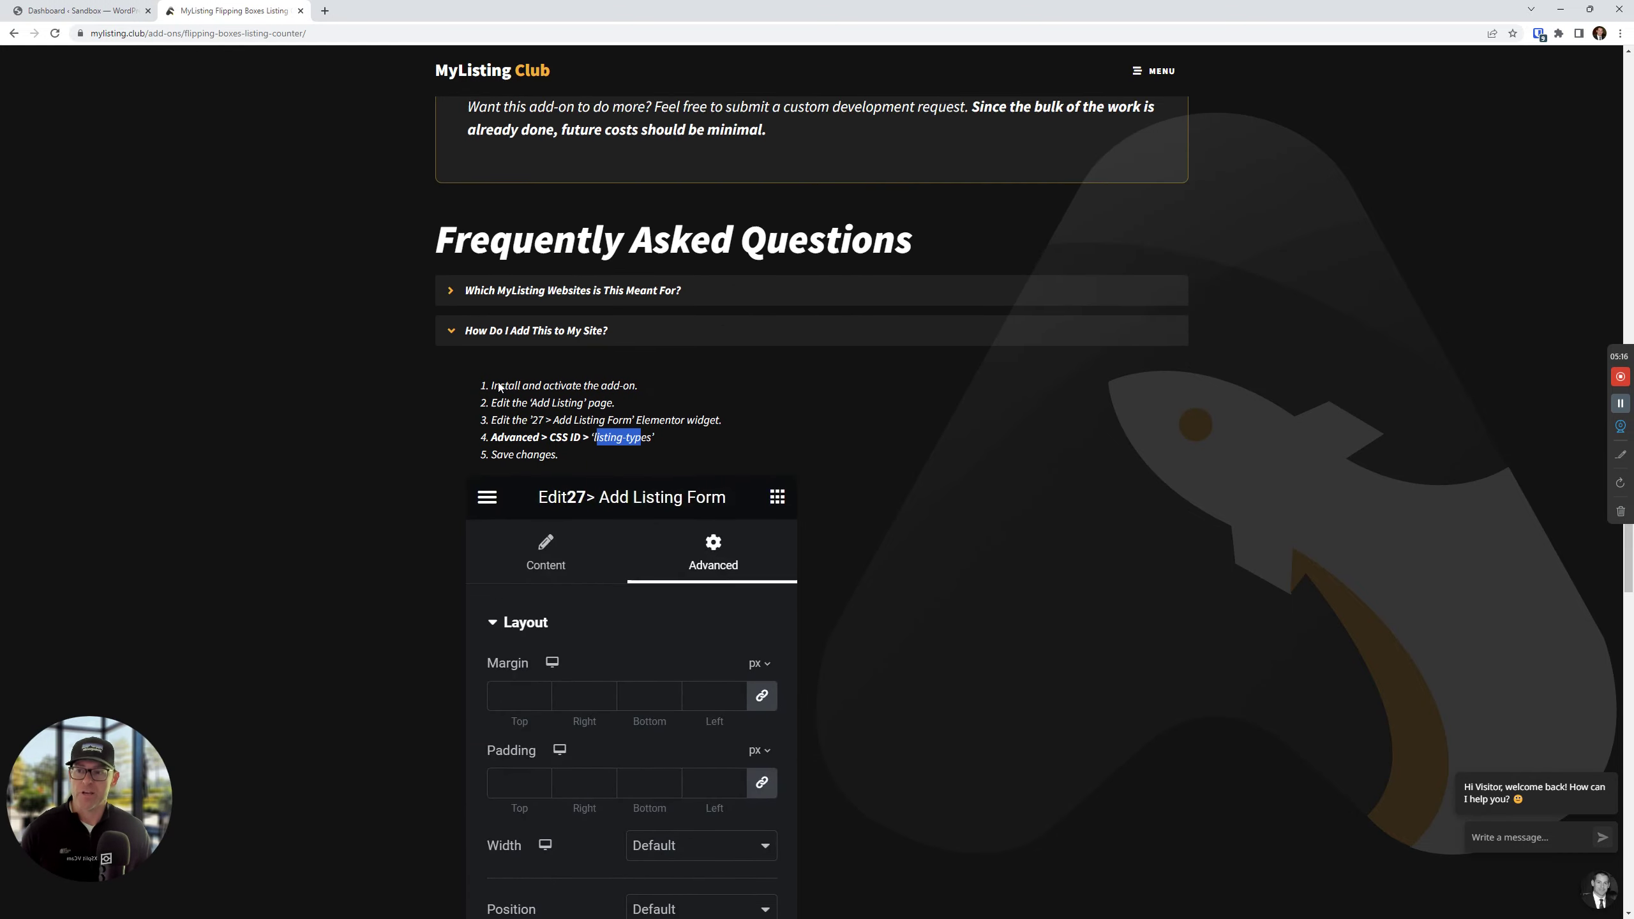
scroll(498, 385, "down", 10)
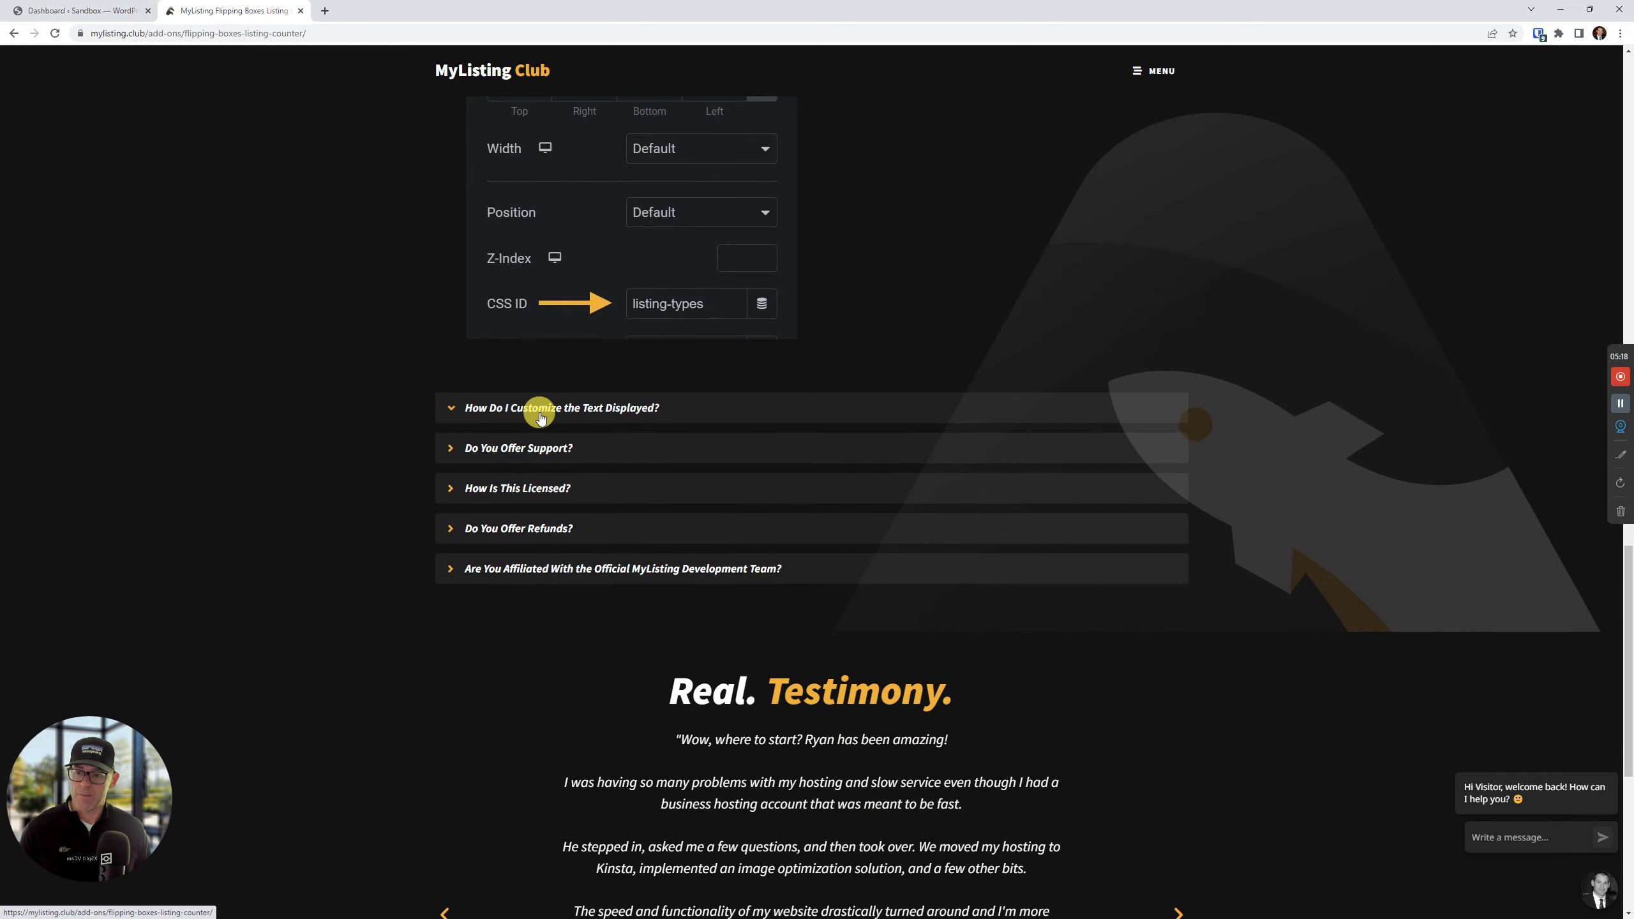
Step: Expand 'How Do I Customize the Text Displayed?' and review the script.js line 18/19 label options
left_click(544, 408)
scroll(544, 474, "up", 5)
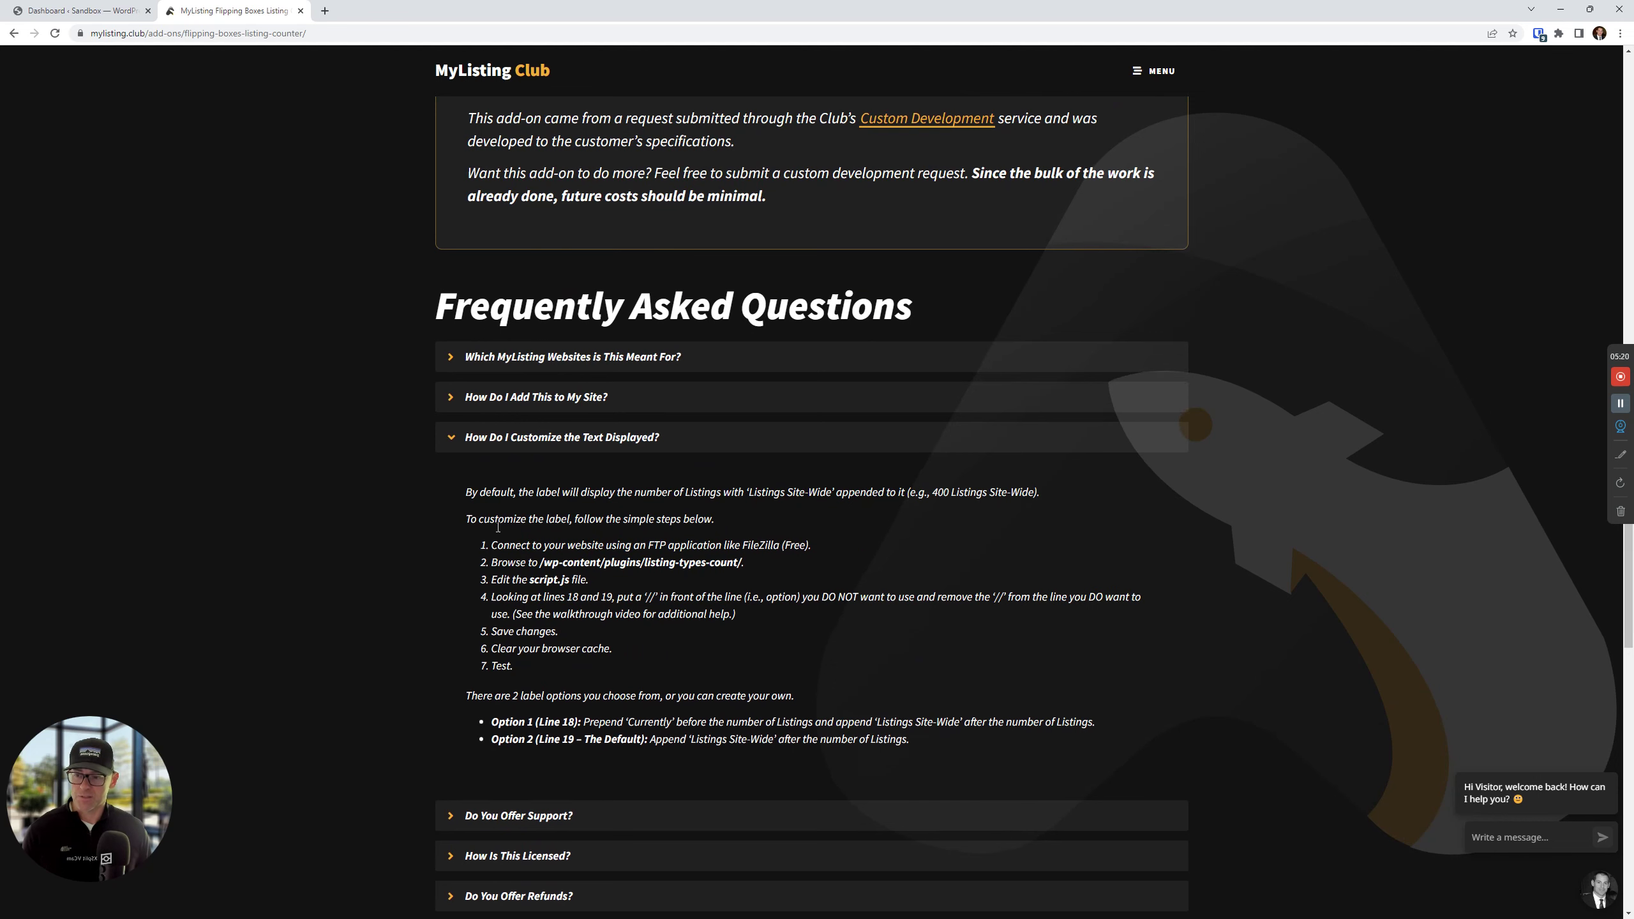
scroll(894, 577, "down", 2)
left_click_drag(948, 619, 462, 396)
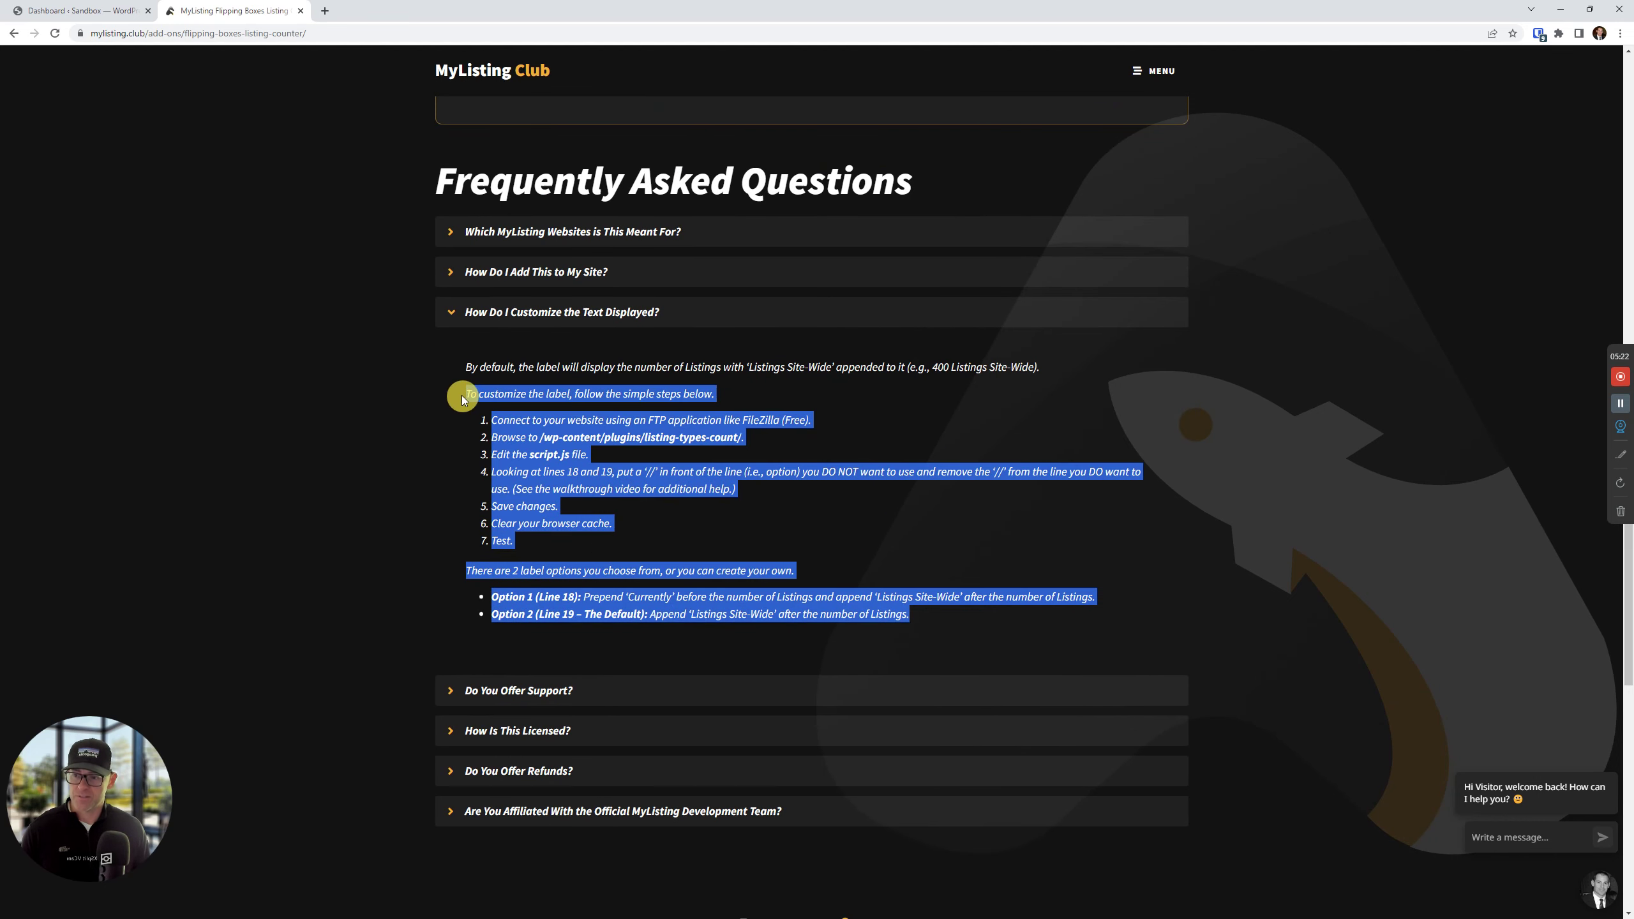
left_click(431, 427)
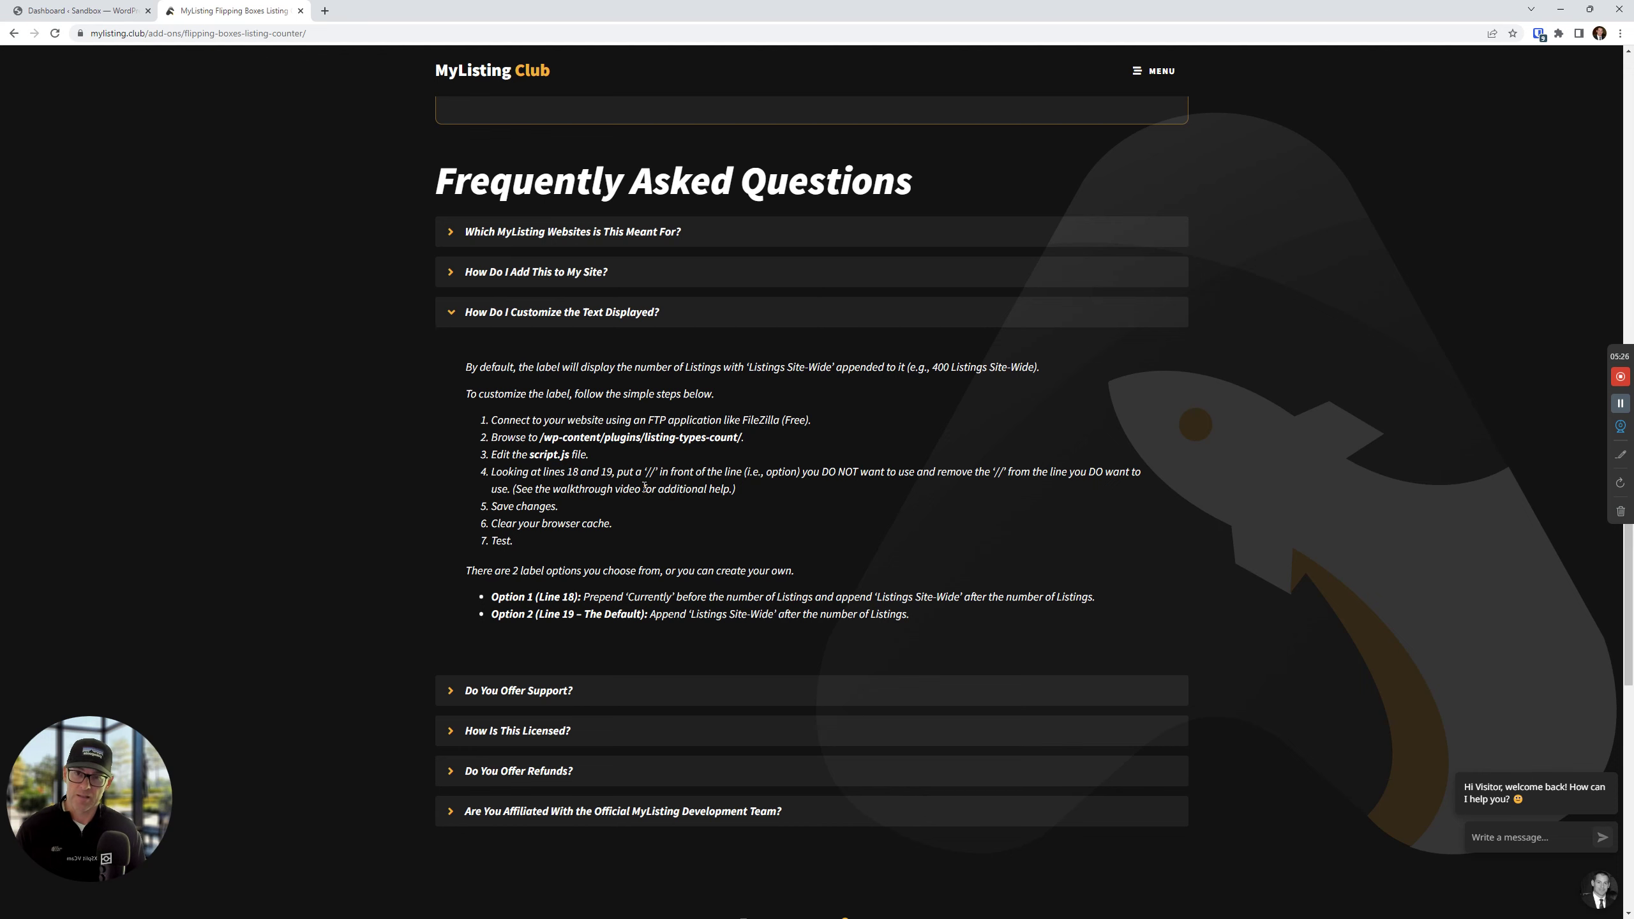
Step: Collapse the text customisation answer and briefly check the Support FAQ answer
left_click(630, 314)
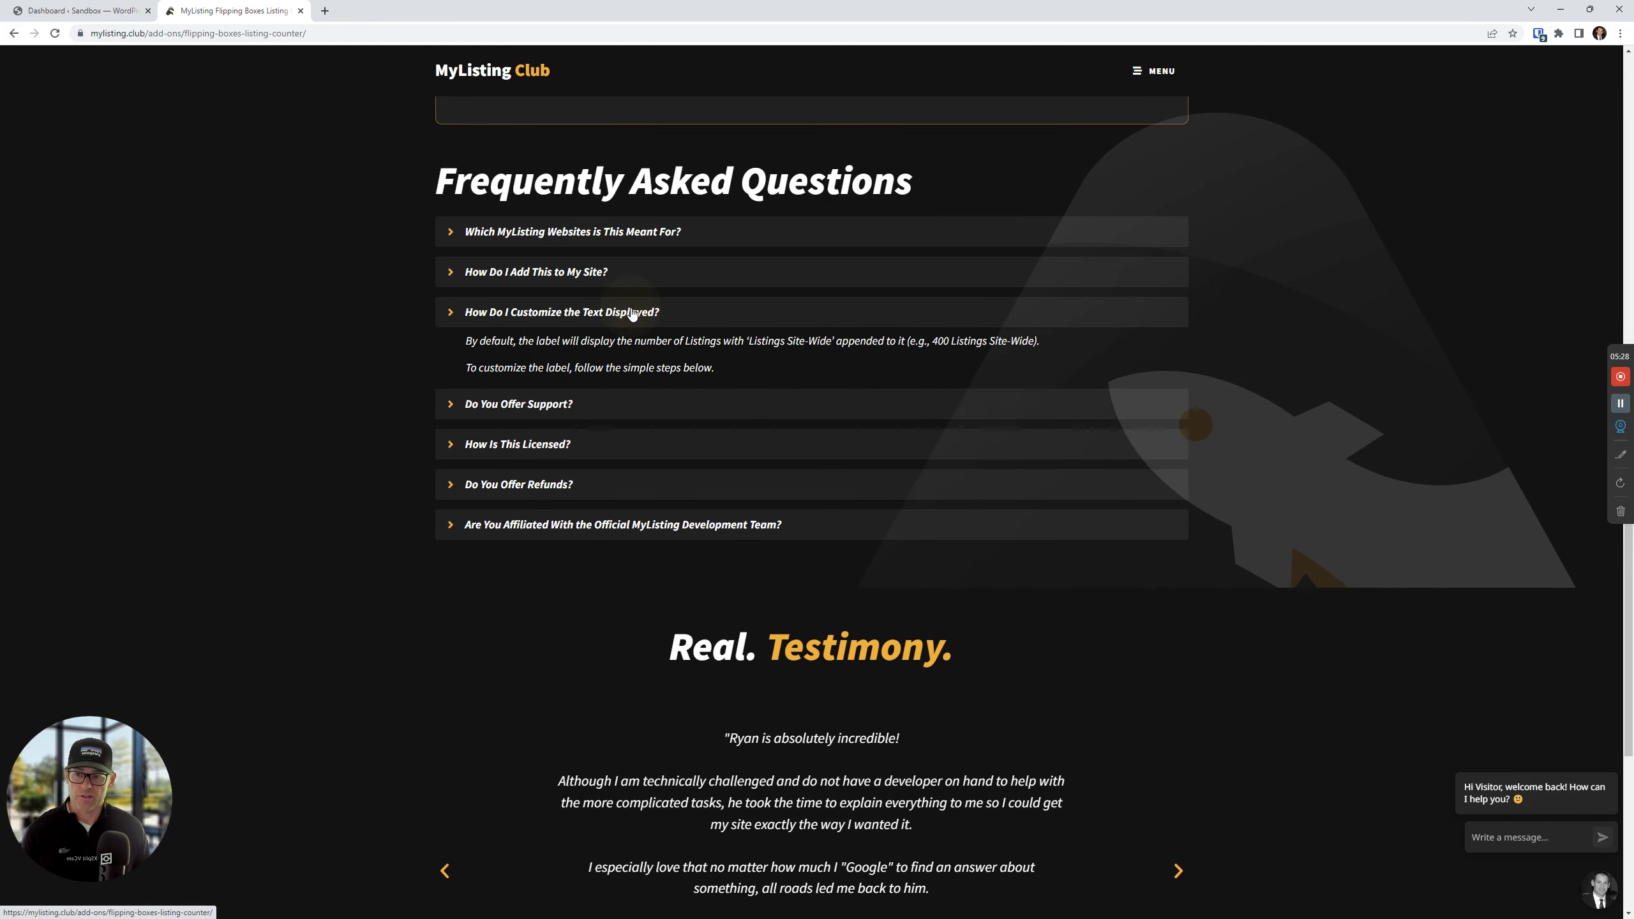
left_click(635, 314)
left_click(692, 316)
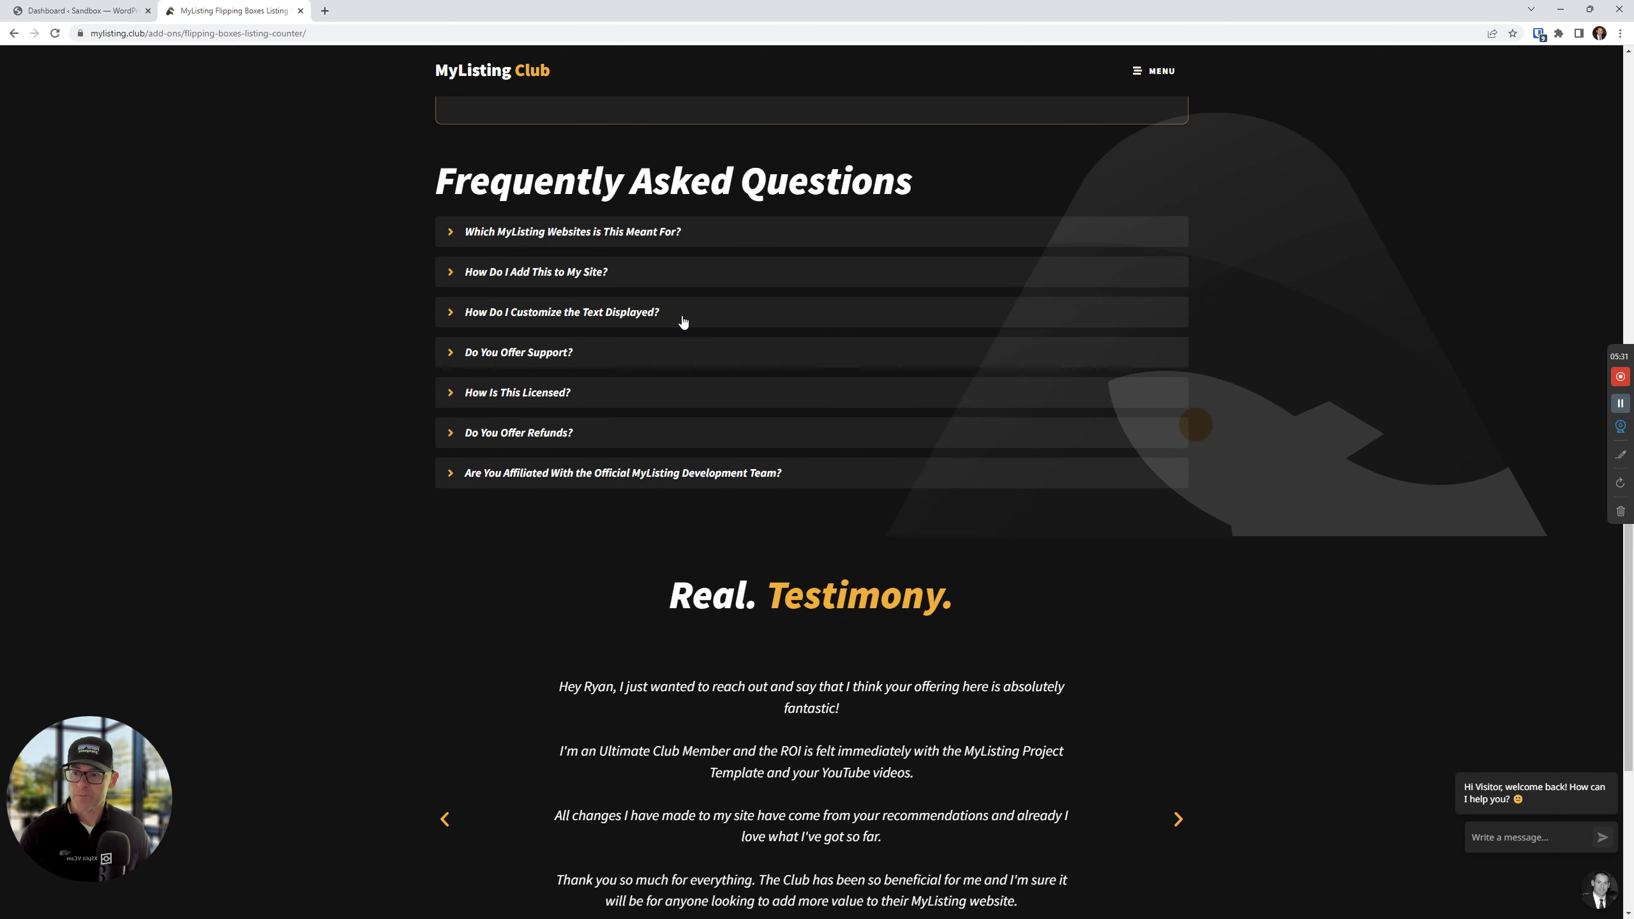
left_click(614, 353)
left_click(613, 353)
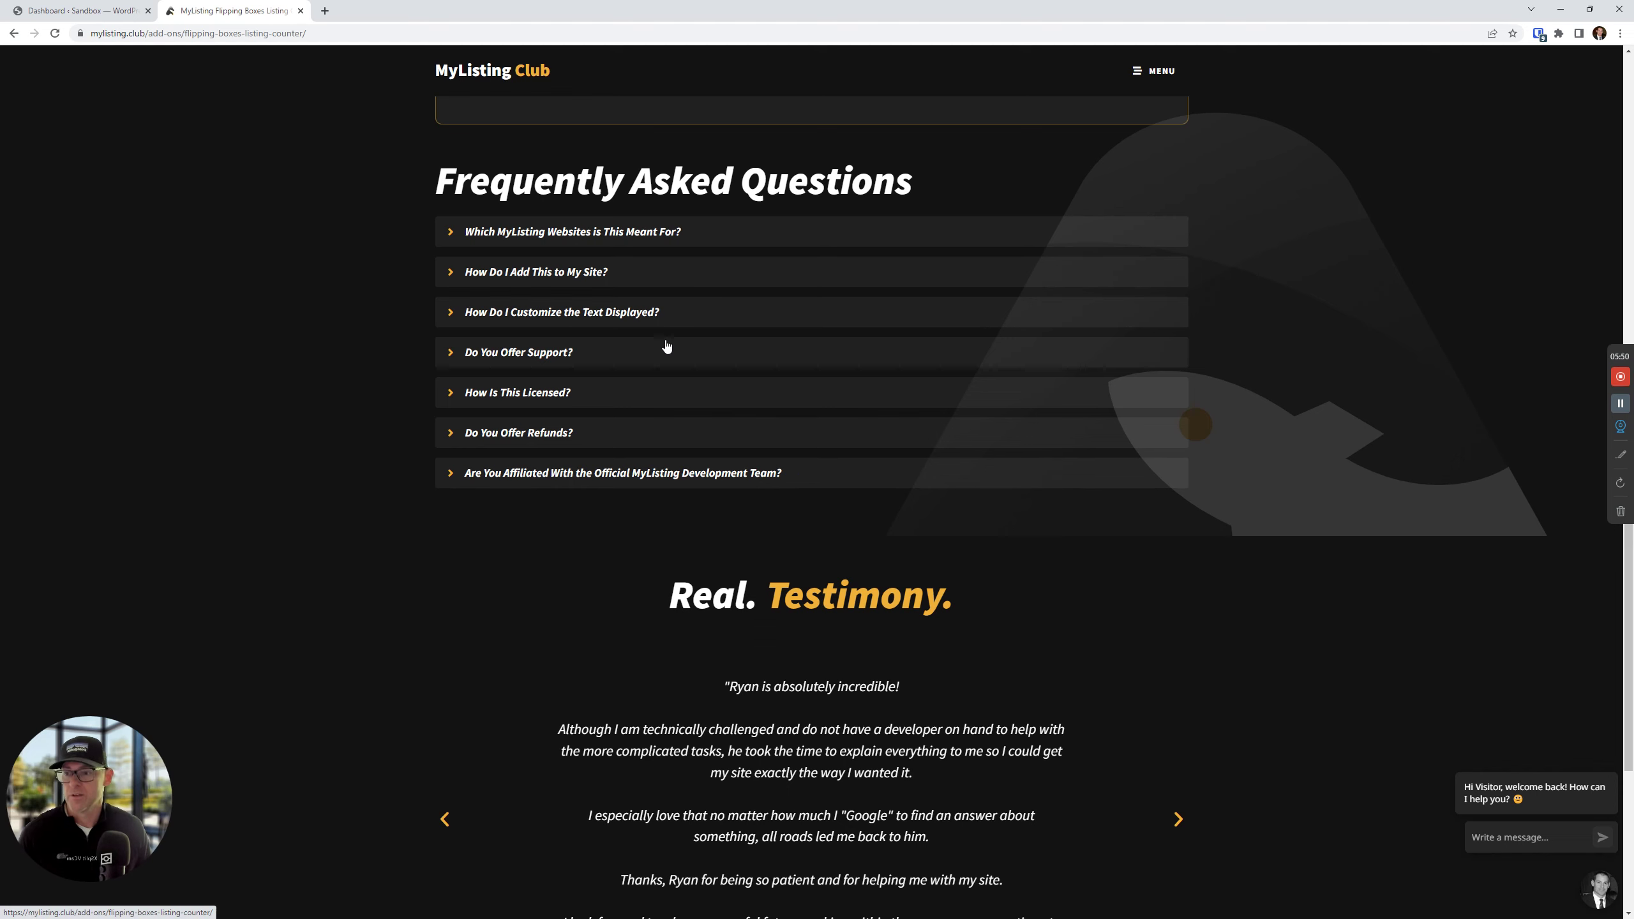
Step: Read the licensing answer, reopen the add-on steps, then close the add-on page tab
left_click(573, 400)
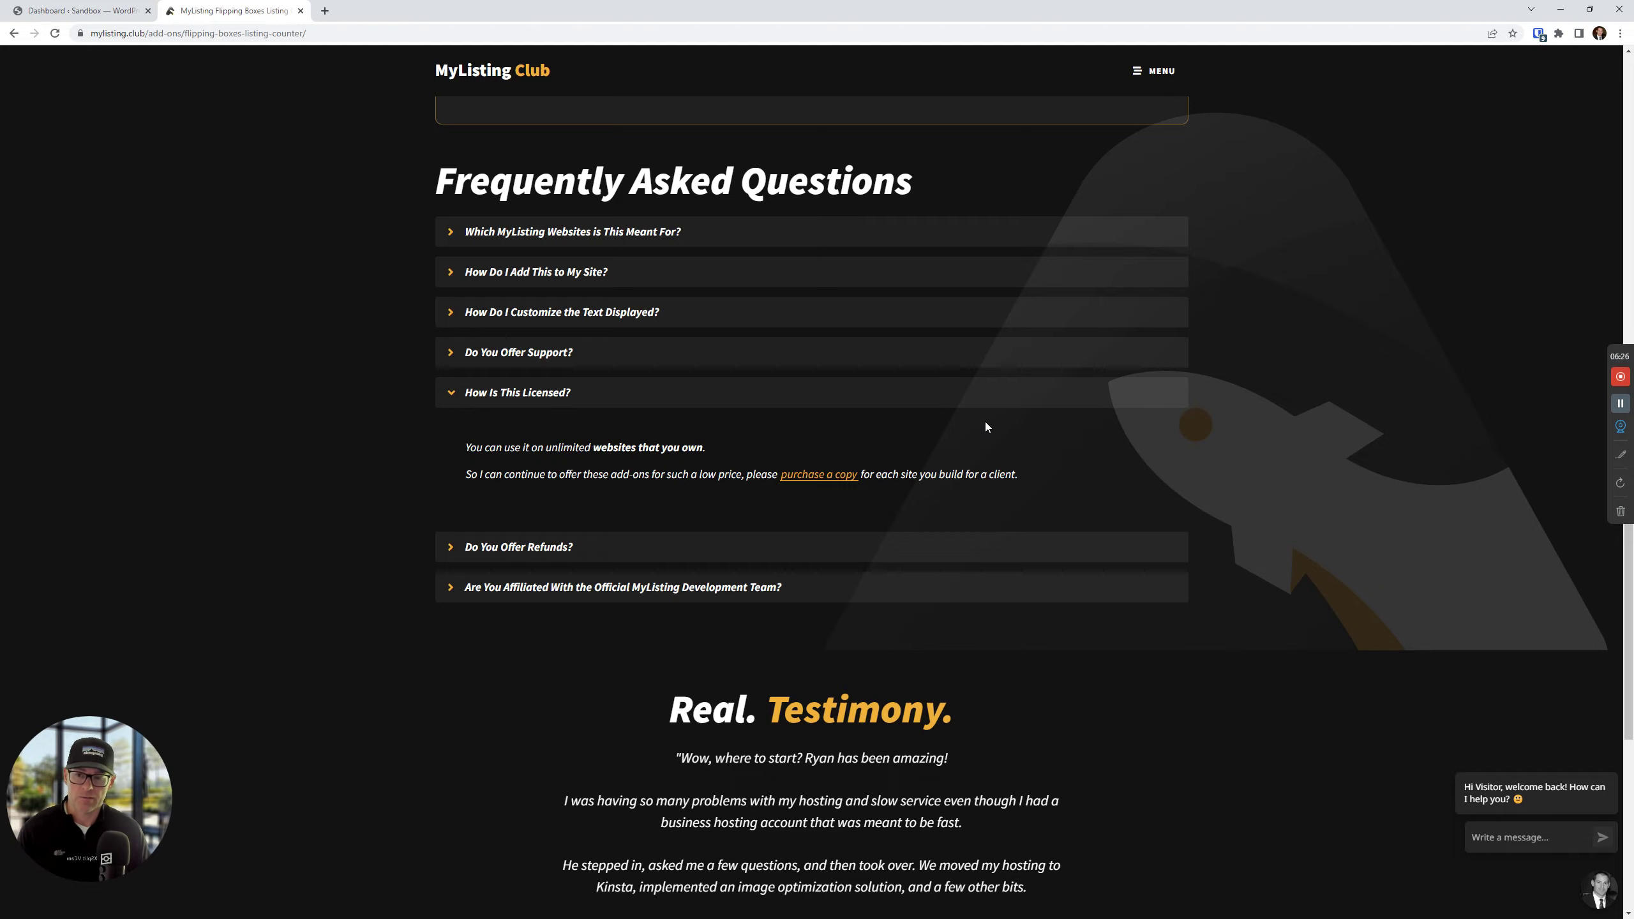
scroll(949, 508, "up", 20)
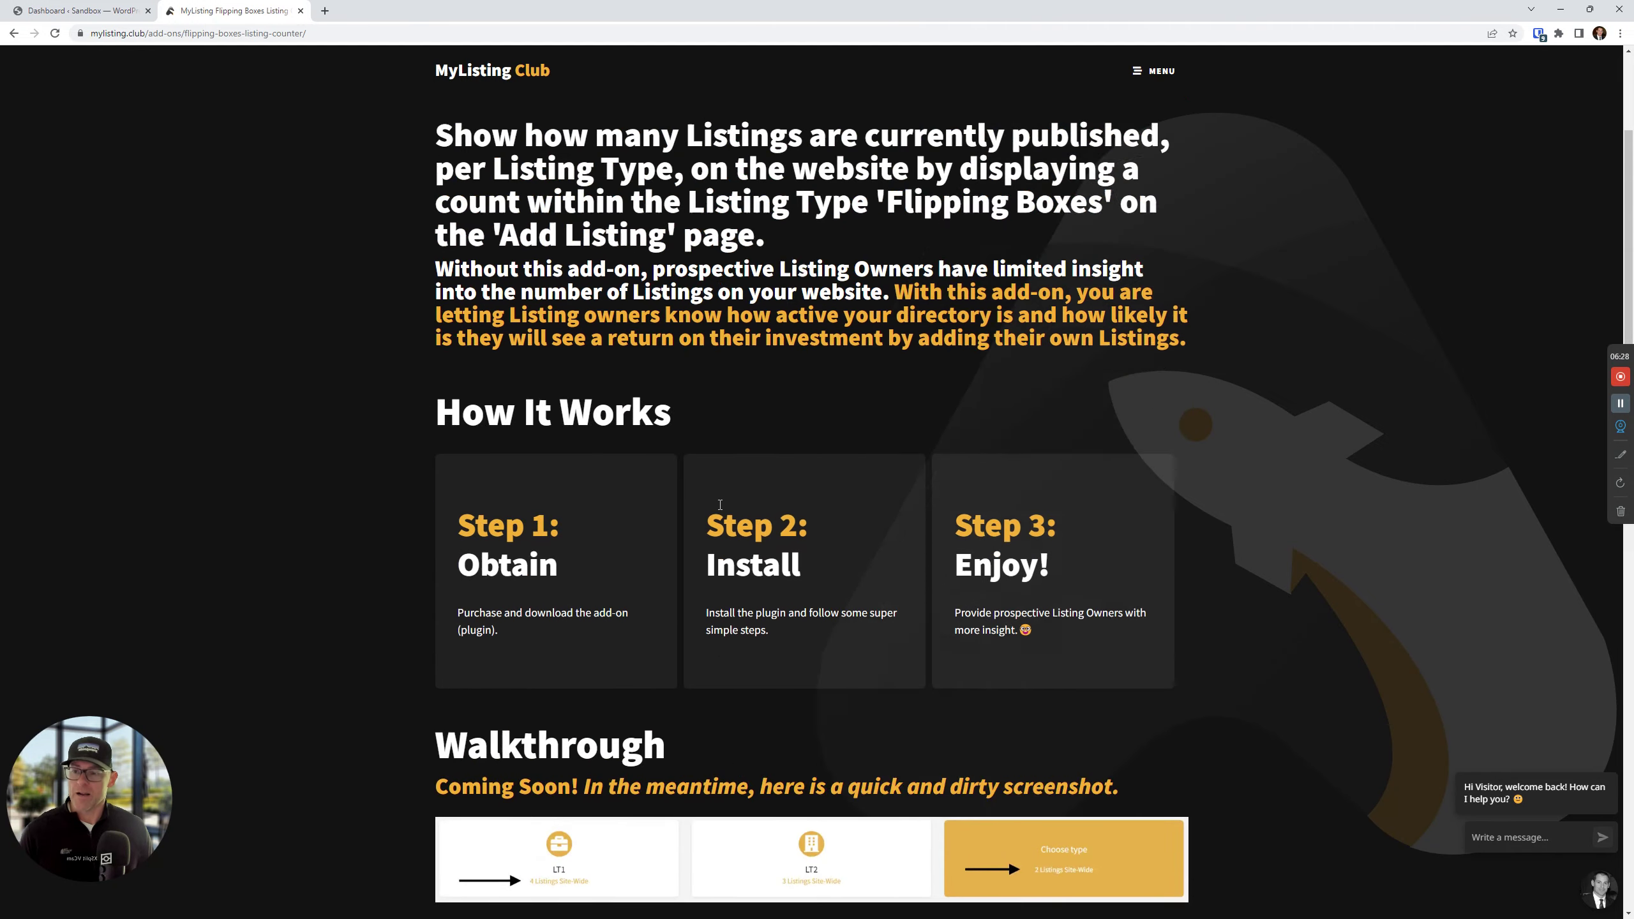
scroll(717, 489, "down", 20)
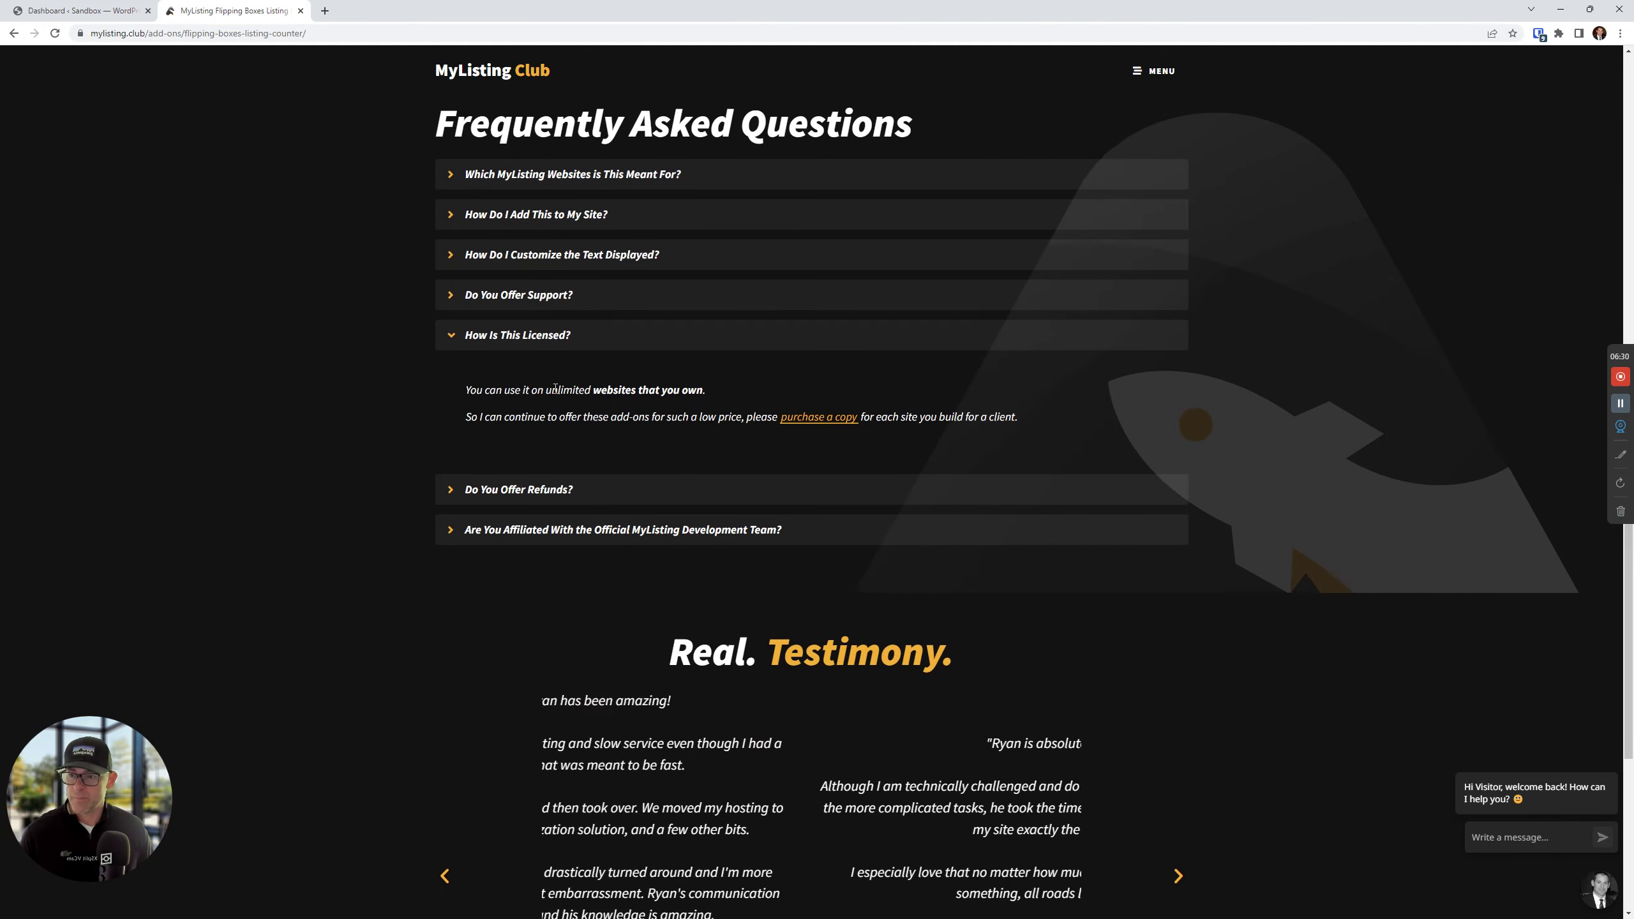
scroll(533, 389, "up", 1)
left_click(534, 389)
left_click(582, 273)
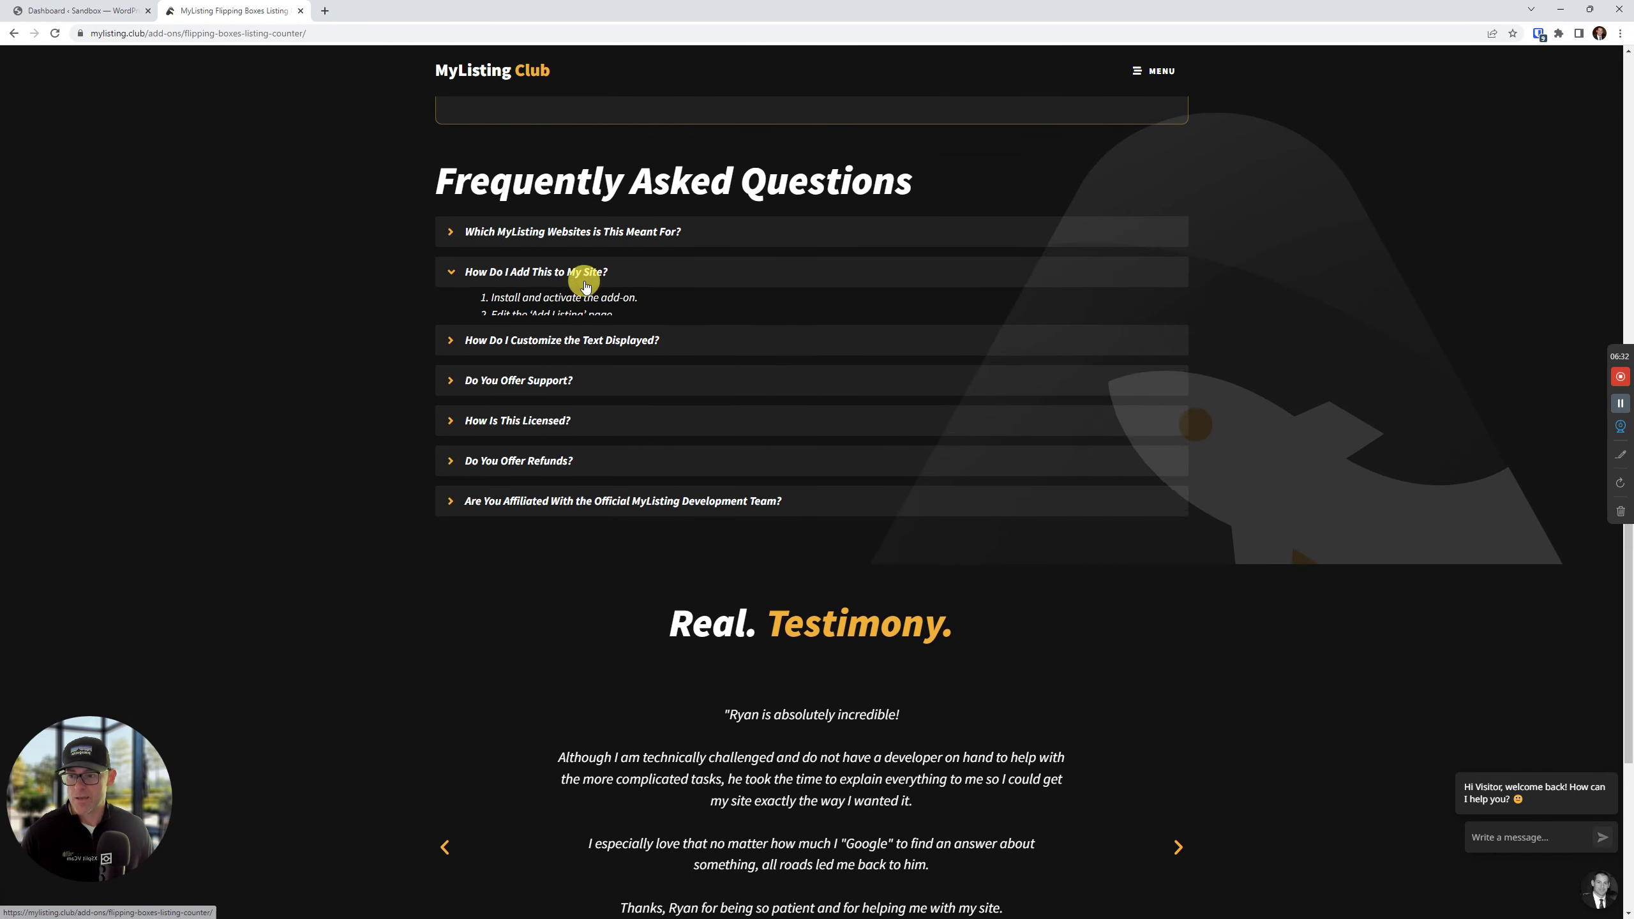
middle_click(254, 9)
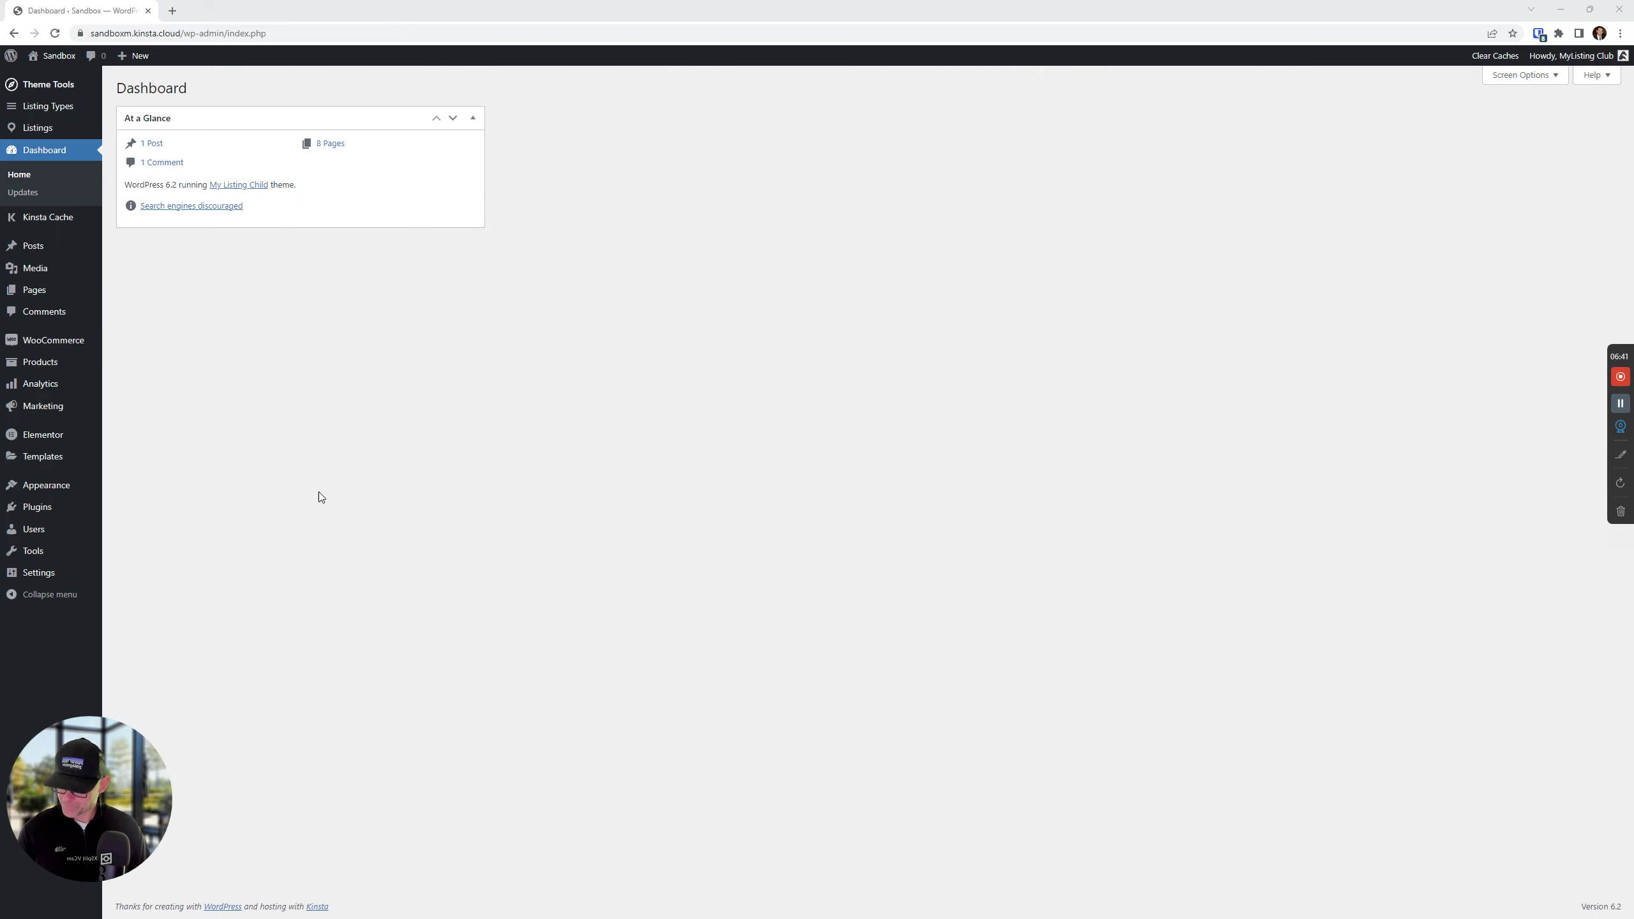
Step: Check the Flipping Boxes Listing Counter in Installed Plugins and bring up the Visit Site link options
left_click(33, 514)
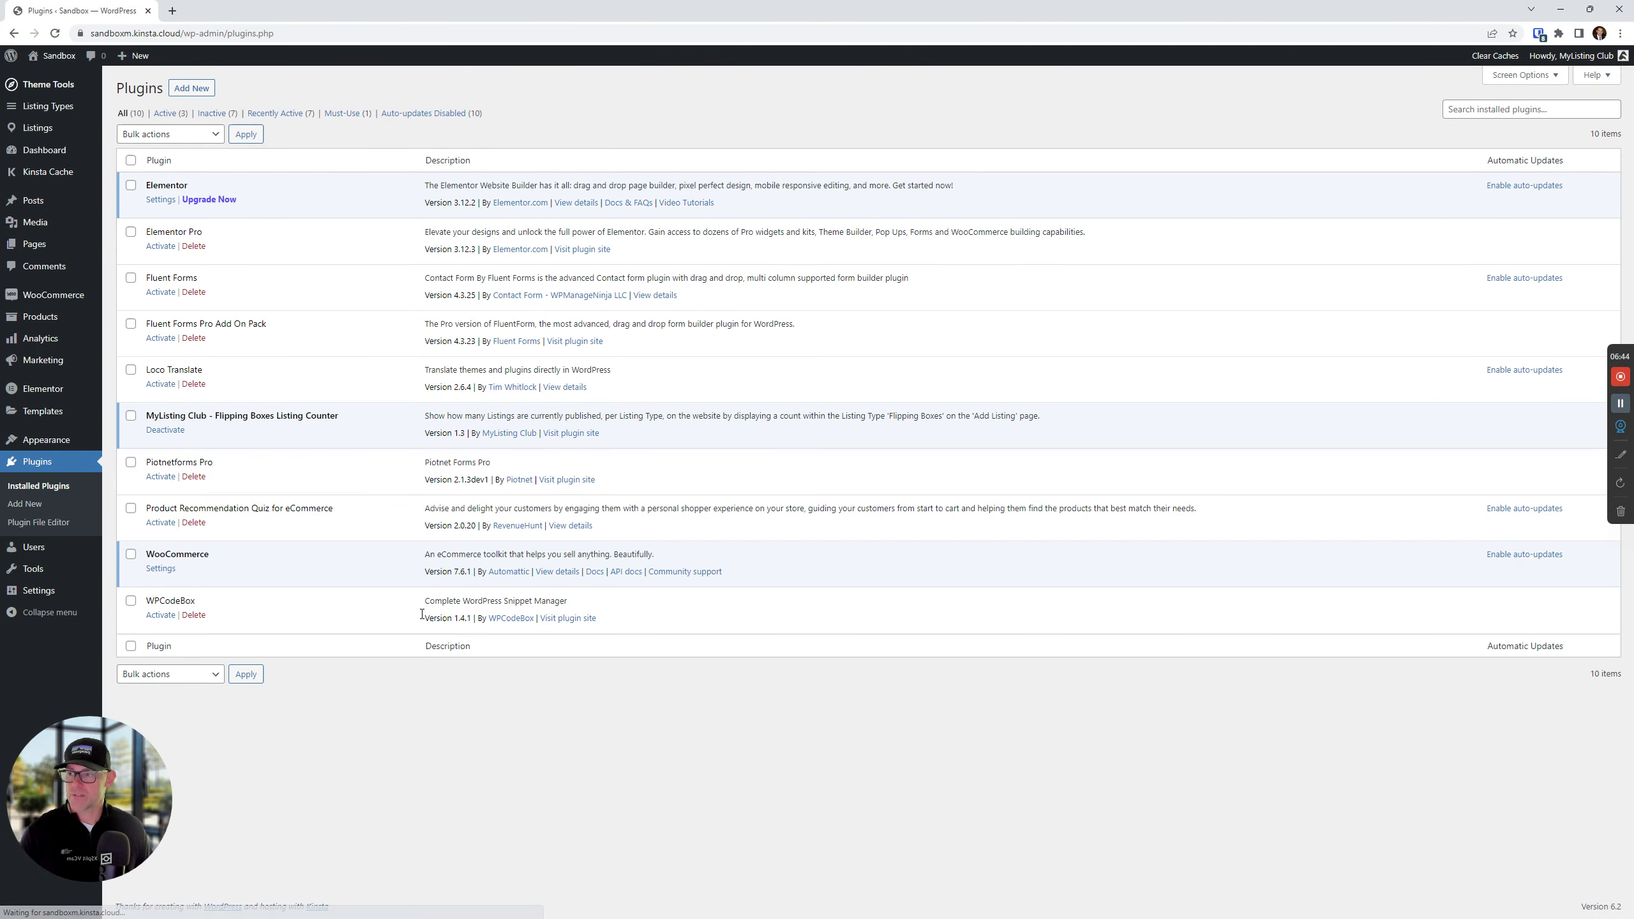
left_click_drag(357, 416, 147, 417)
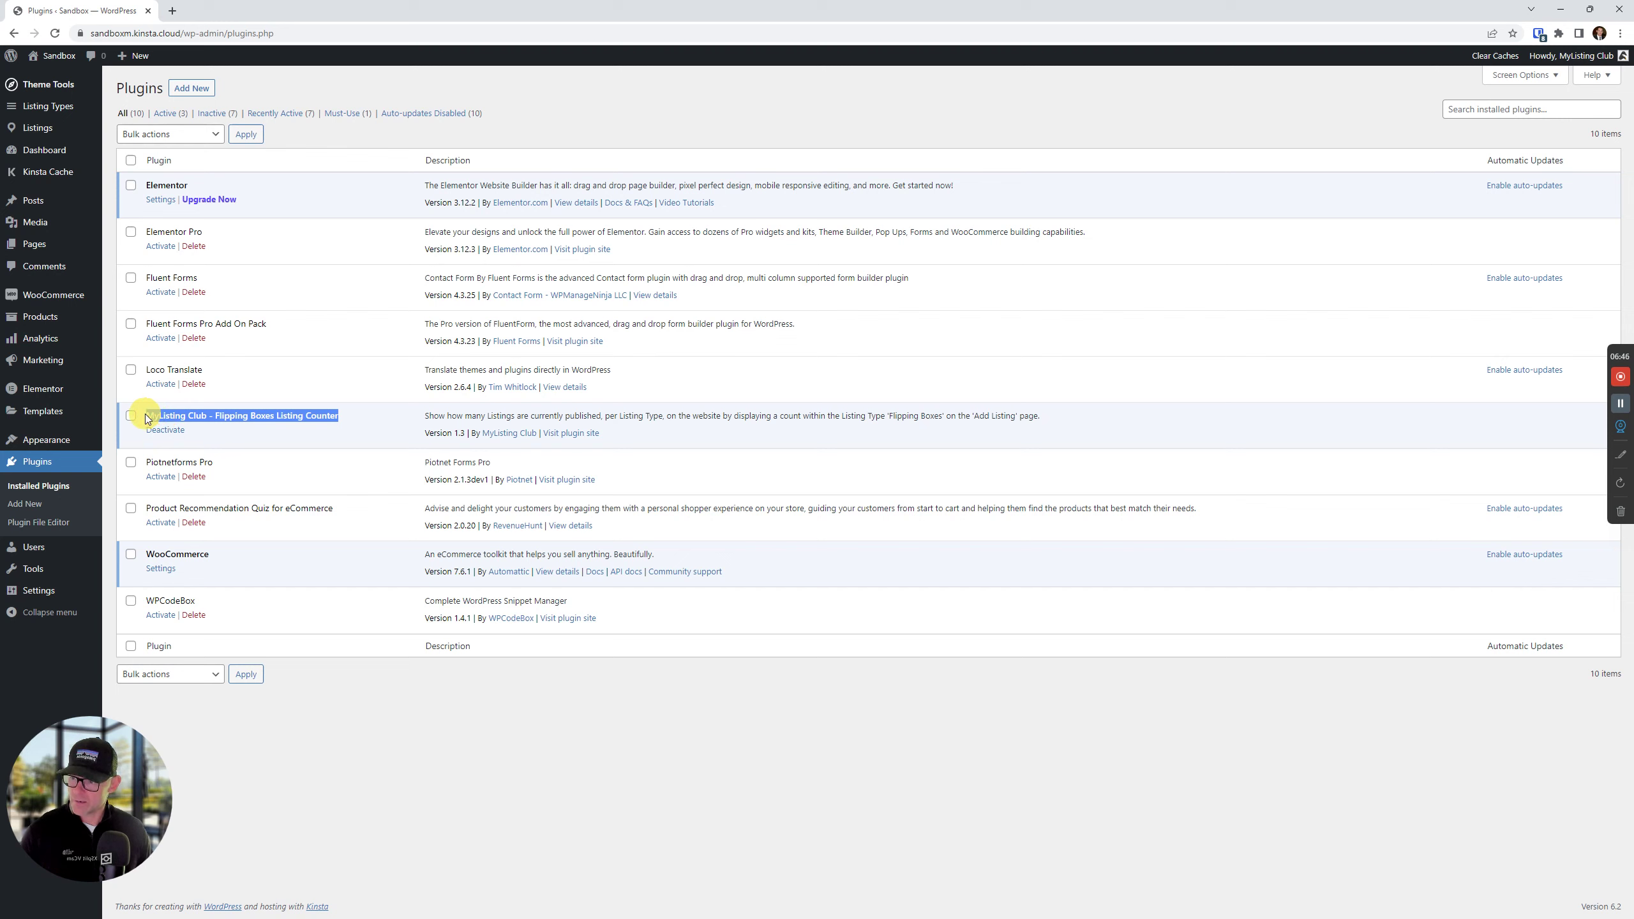
left_click(608, 750)
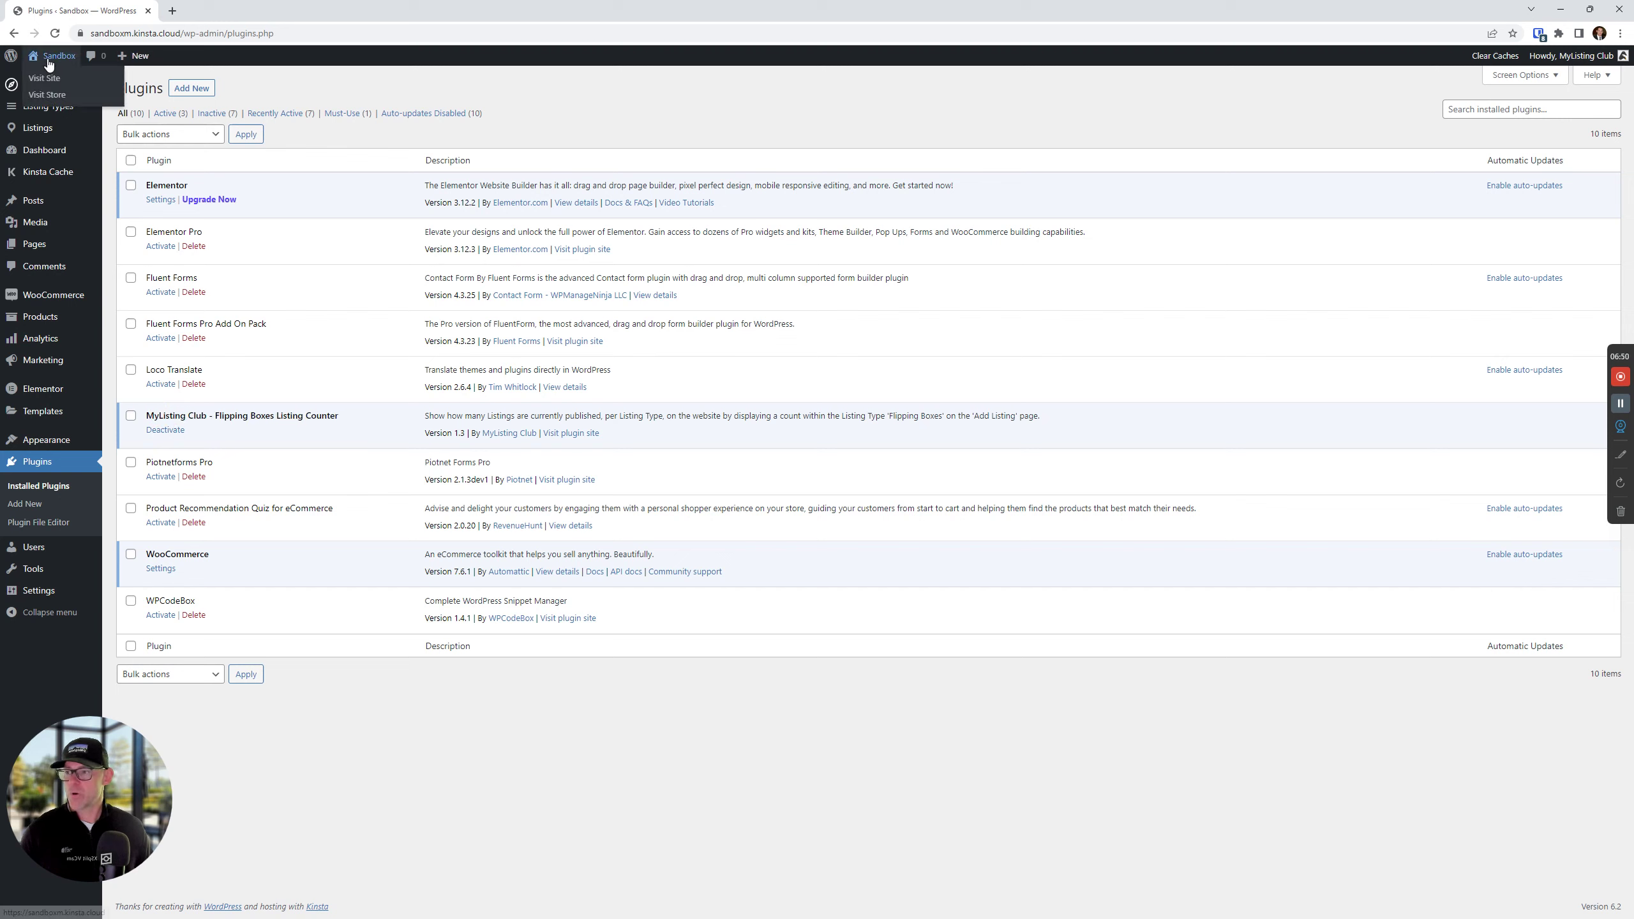
right_click(46, 78)
Step: Open the live site in a new tab and load /add-listing, showing LT1–LT3 site-wide counts
left_click(78, 84)
left_click(212, 10)
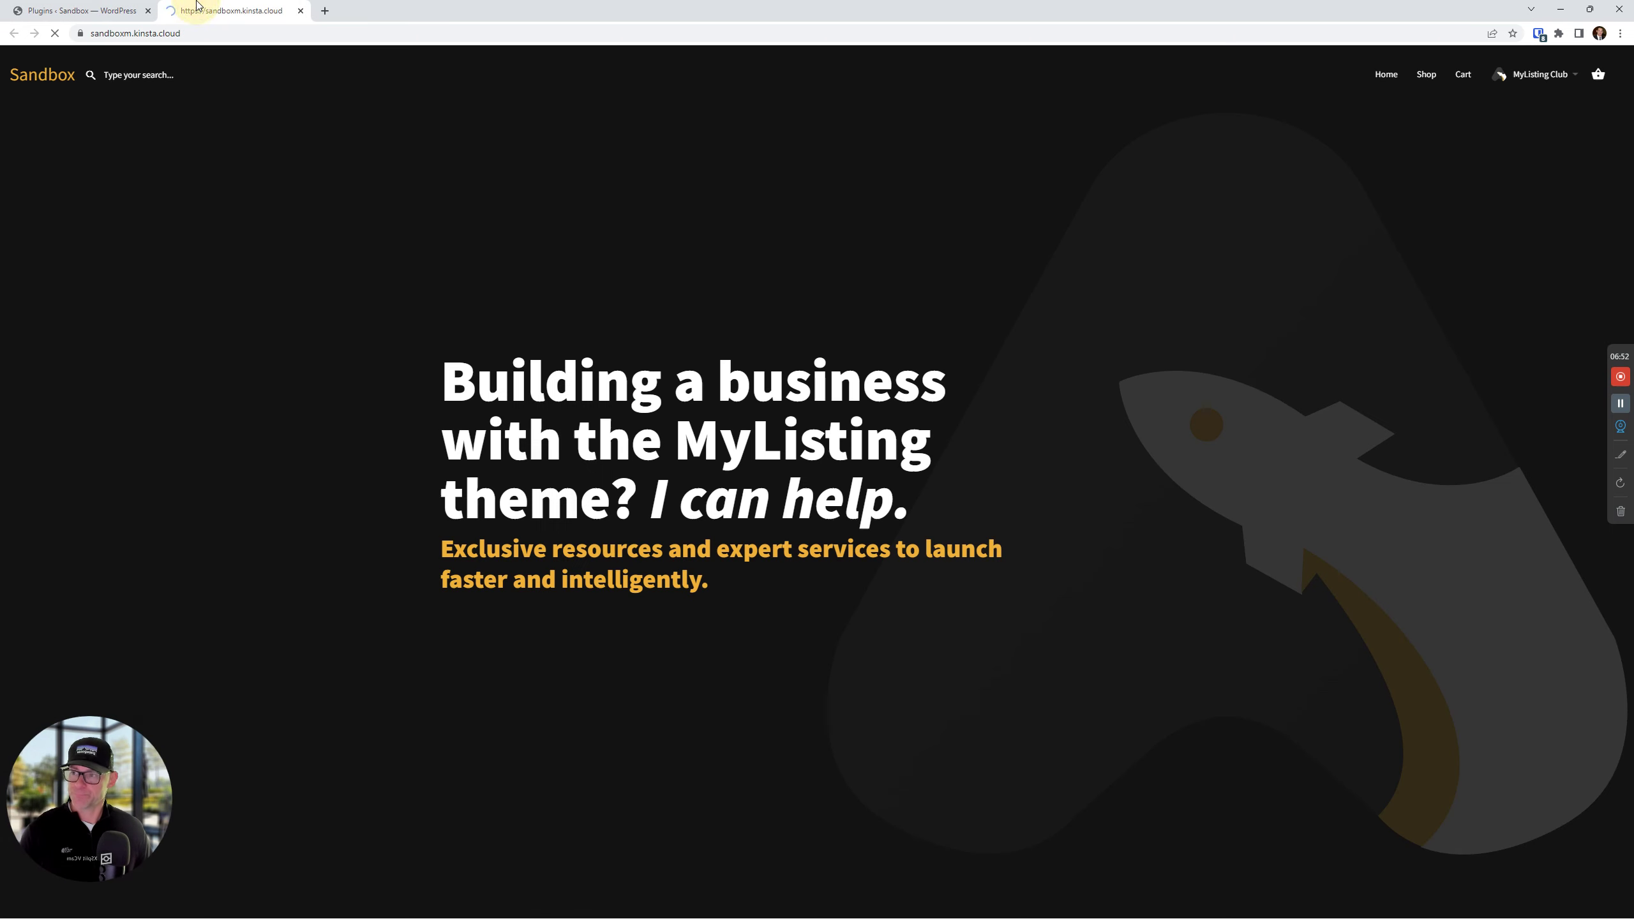
left_click(238, 37)
type("/a")
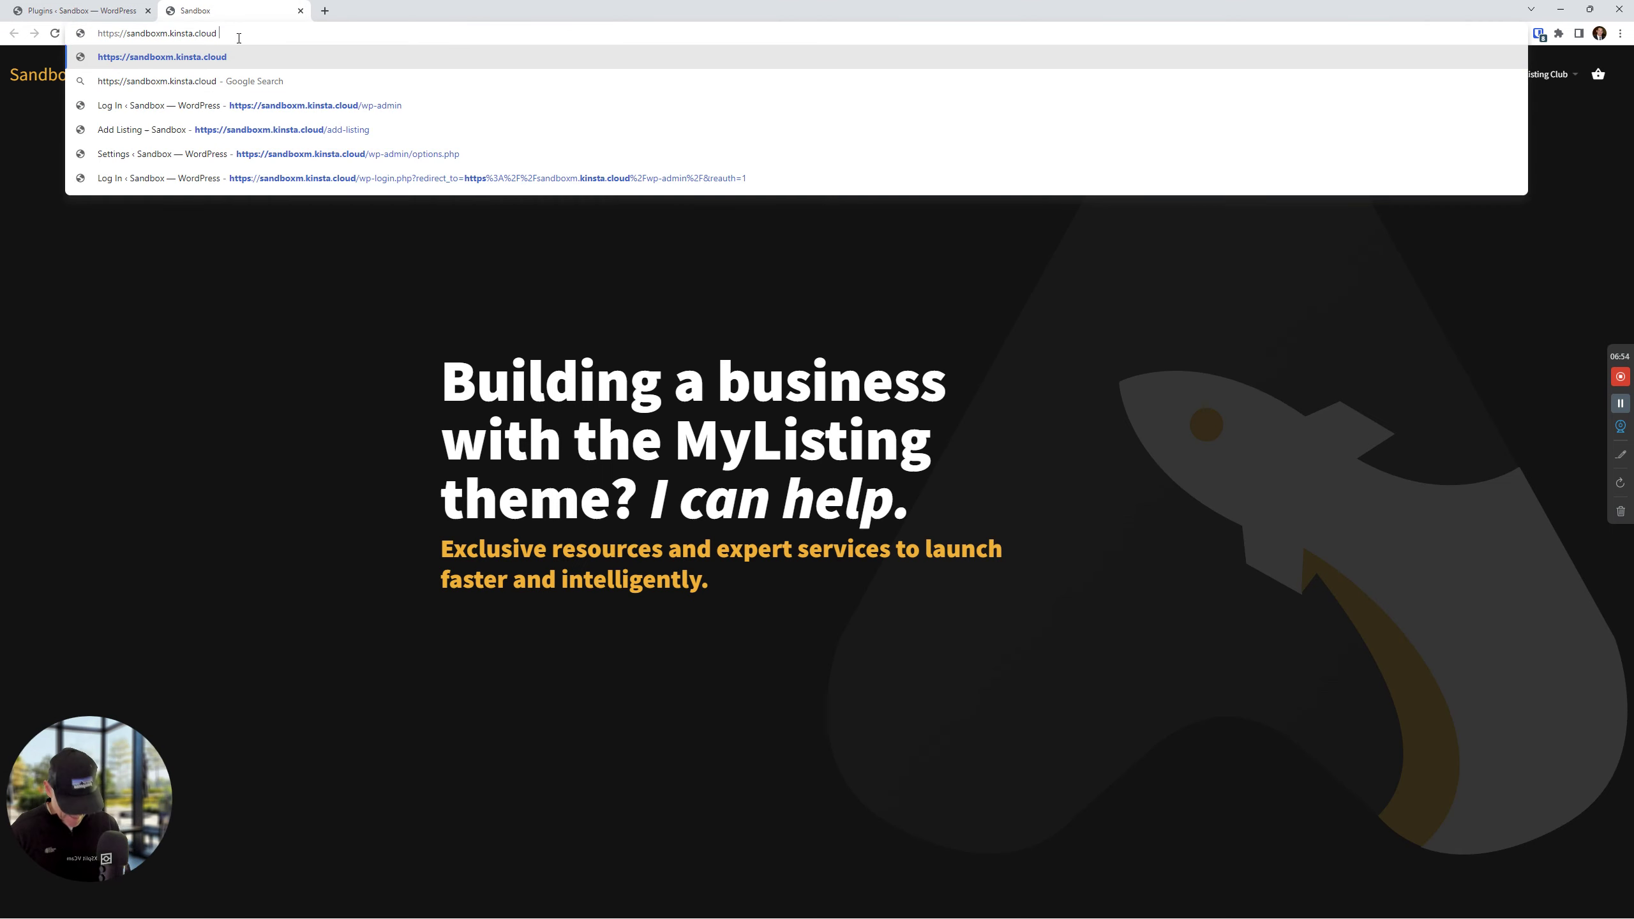
key("Return")
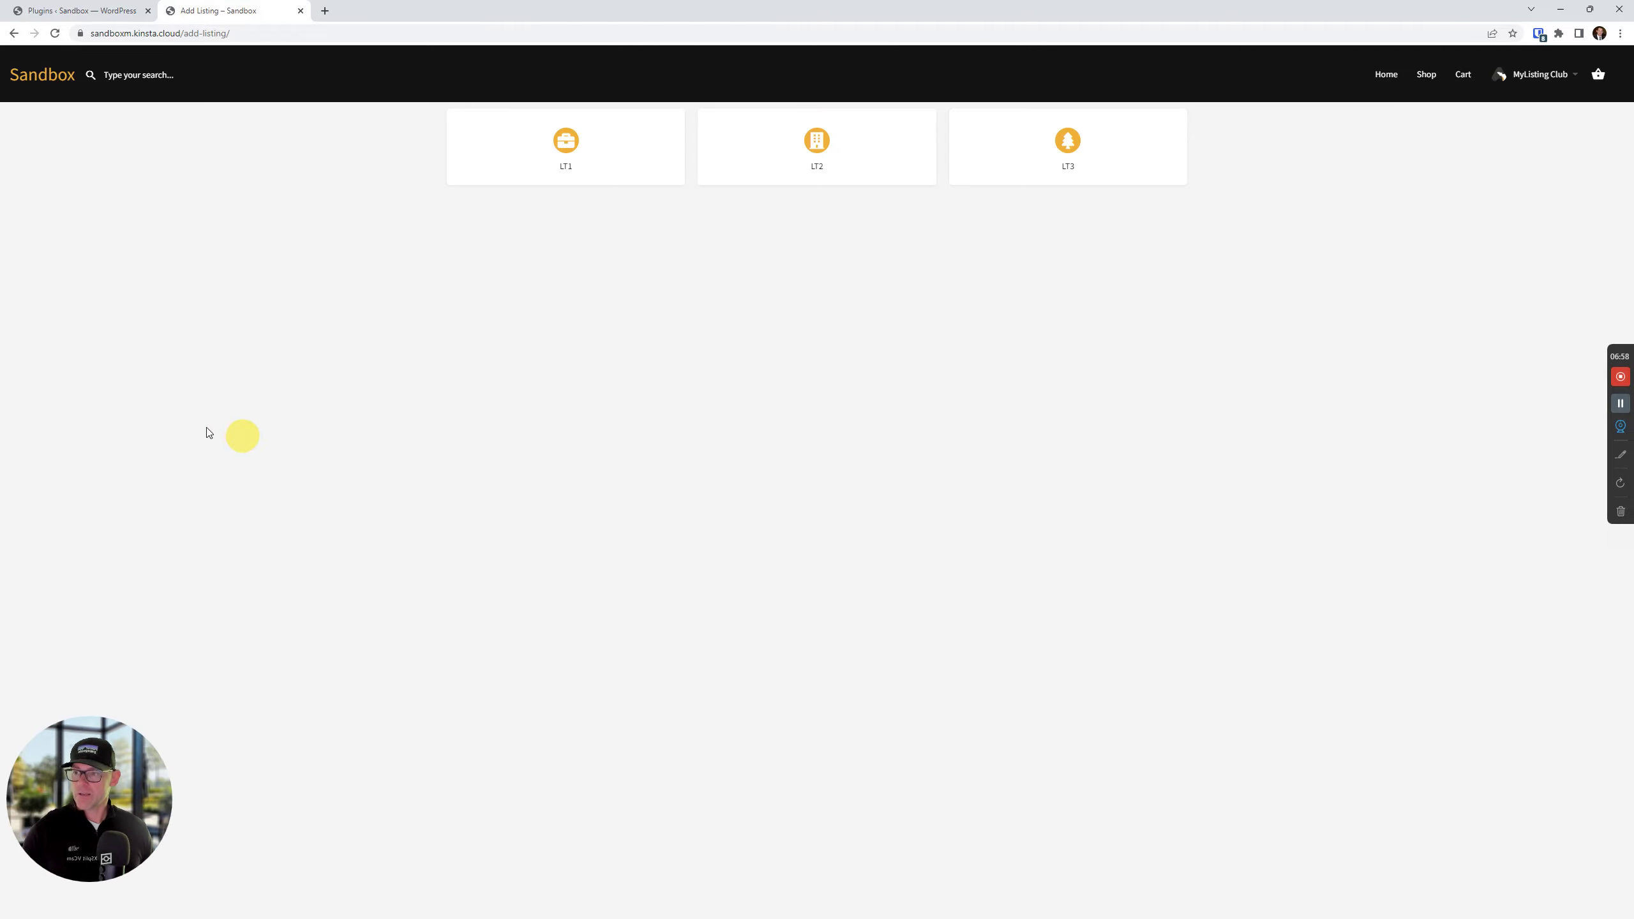
left_click(55, 33)
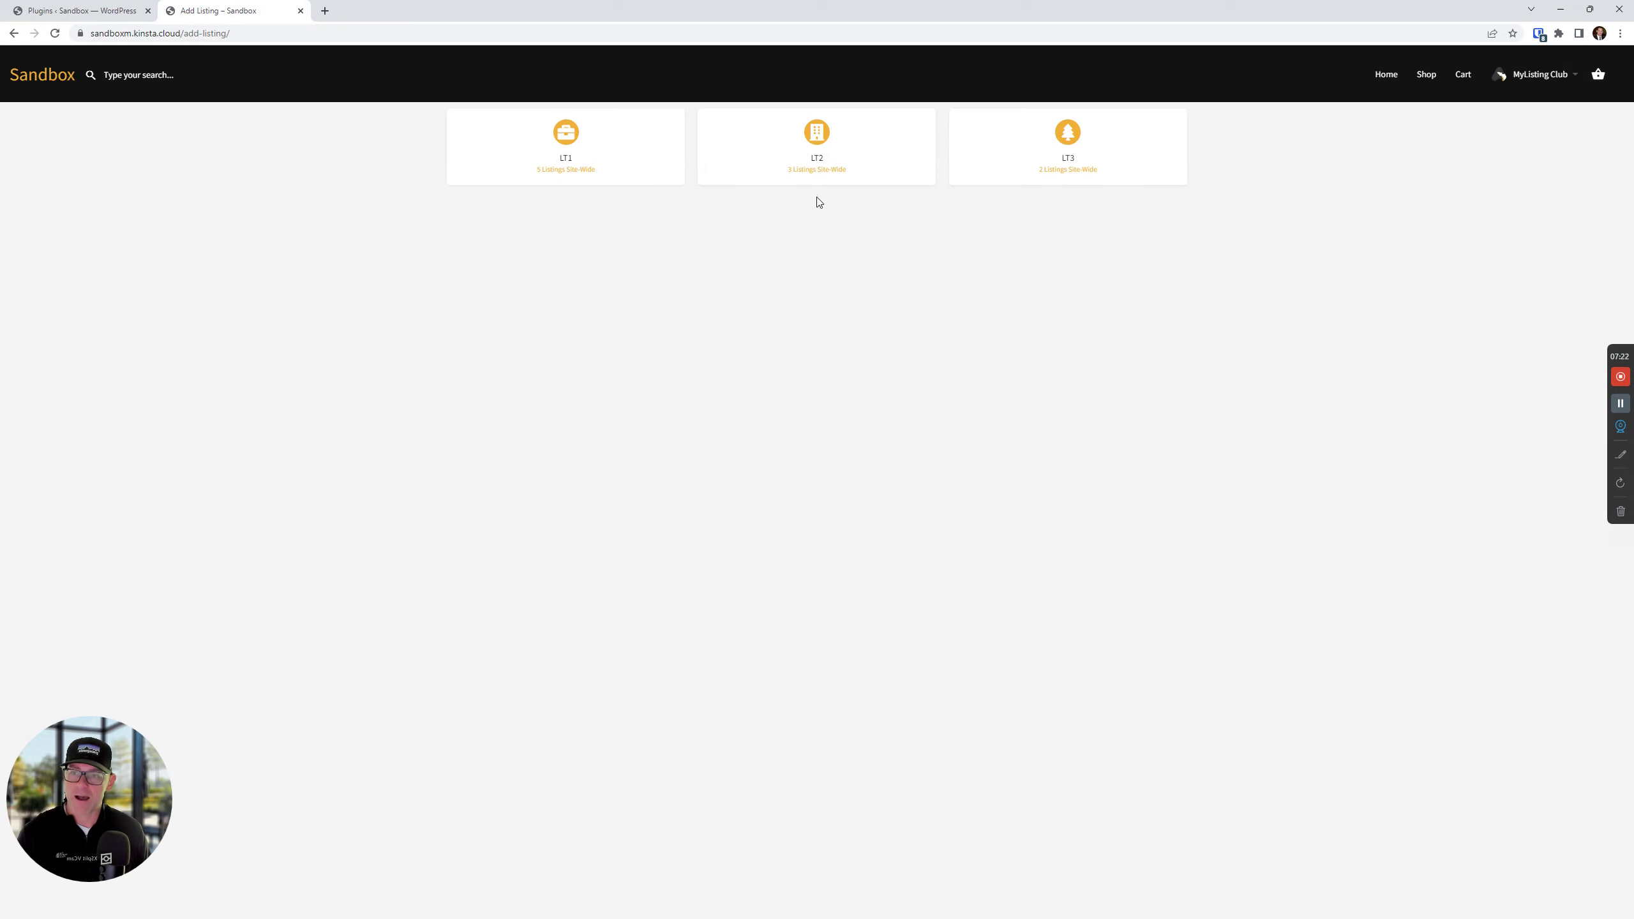
Step: Sort All Listings by name ascending and compare the 10 listings with the Add Listing counts
left_click(126, 10)
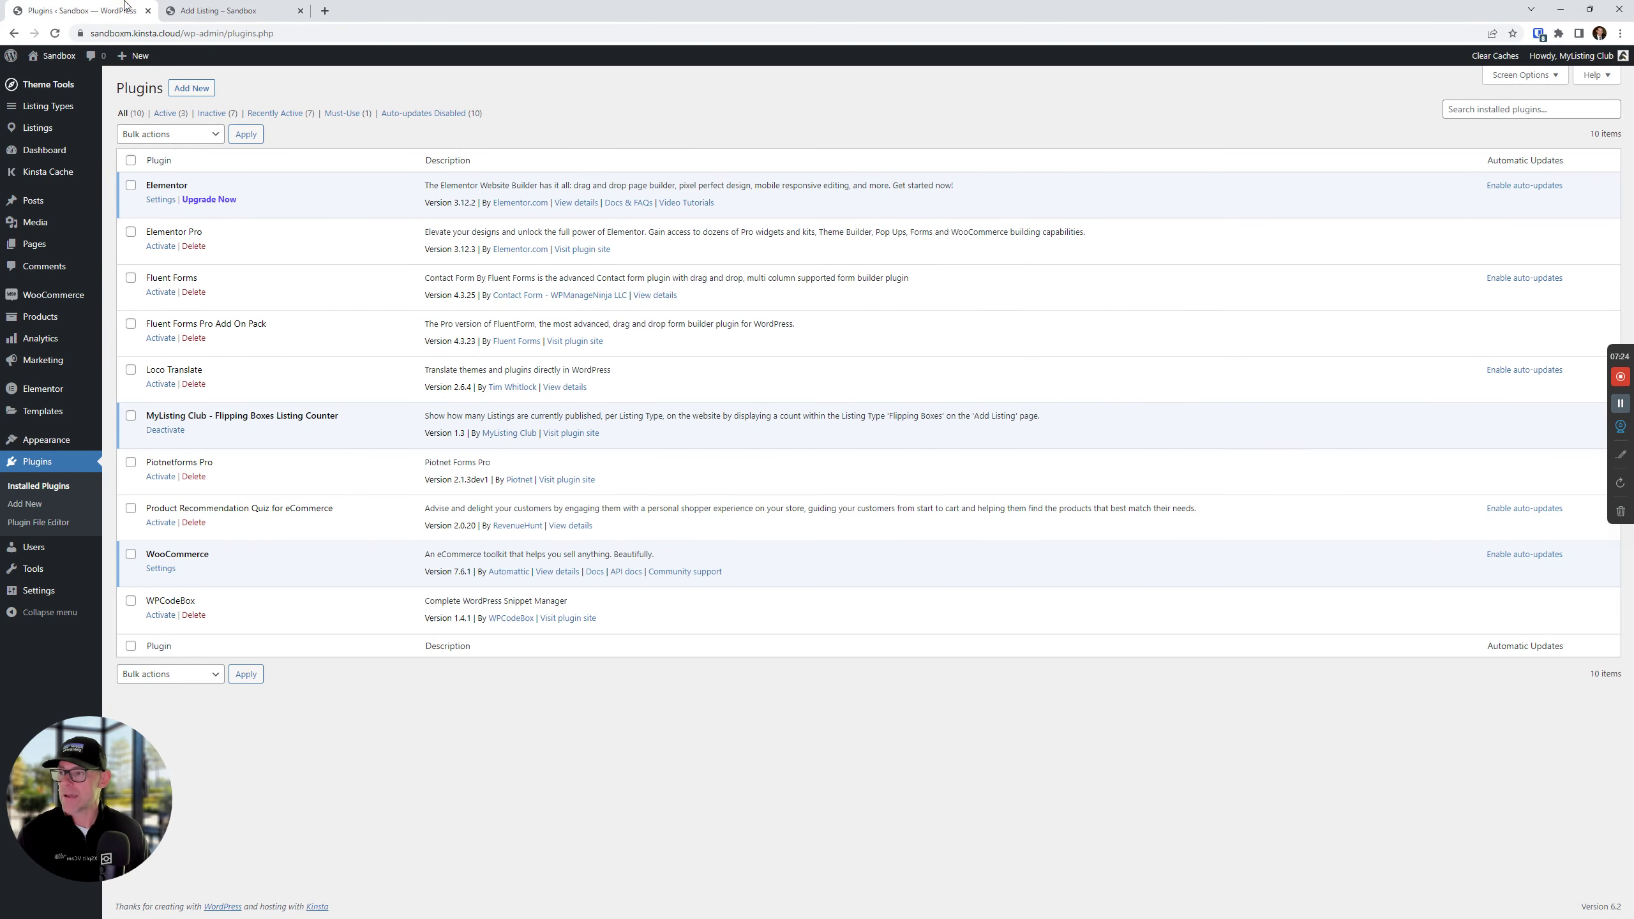
left_click(38, 129)
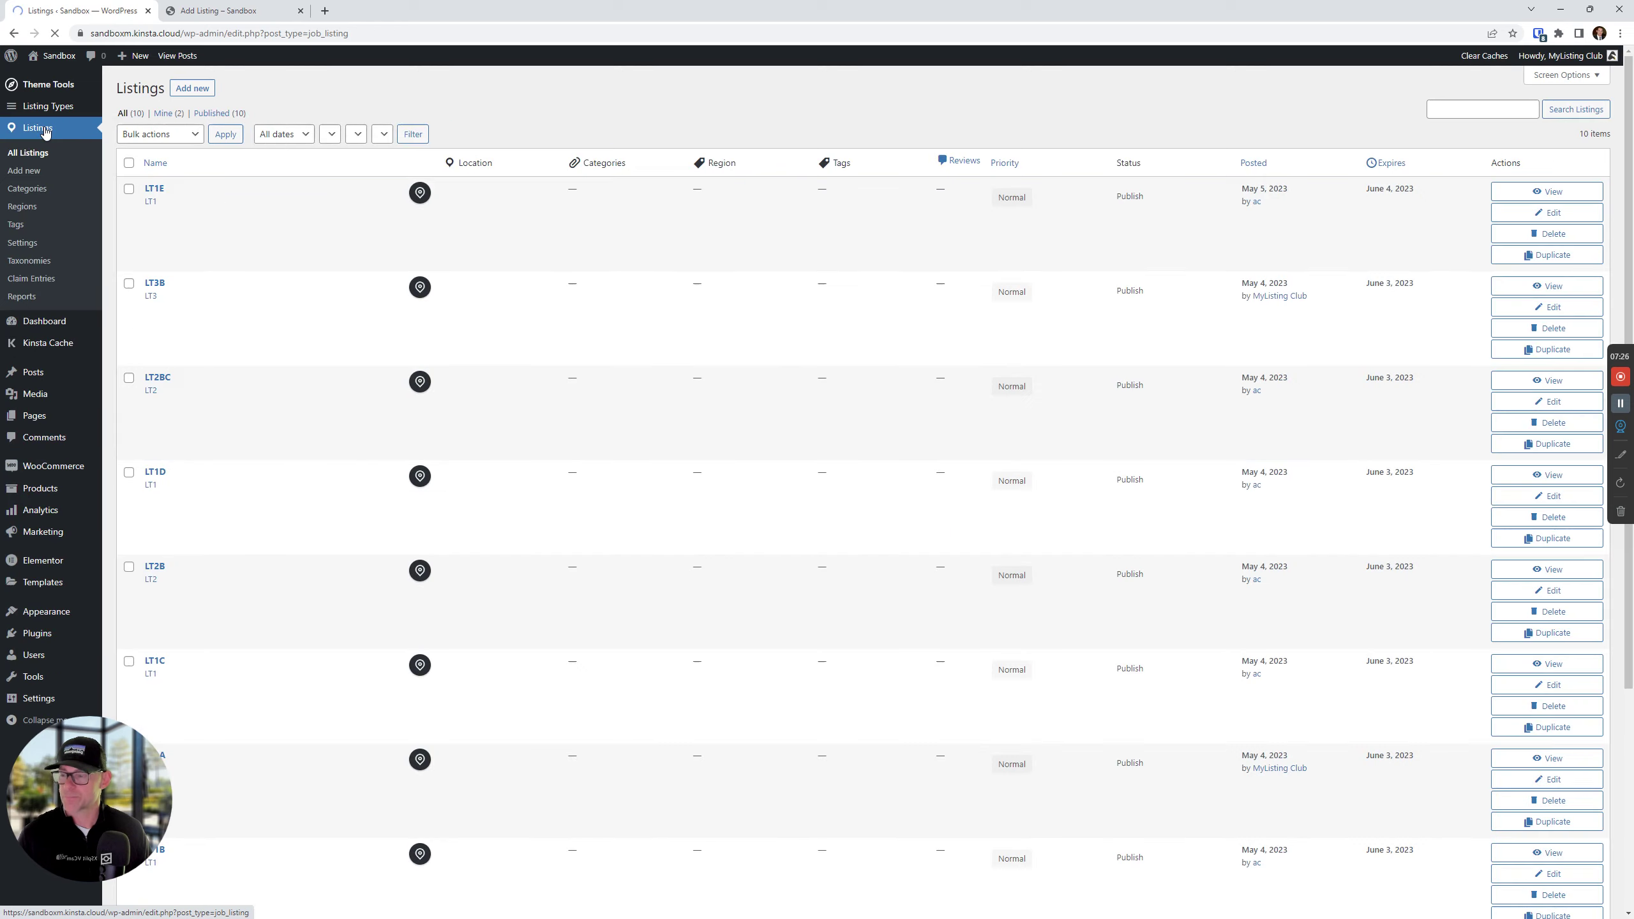
left_click(162, 165)
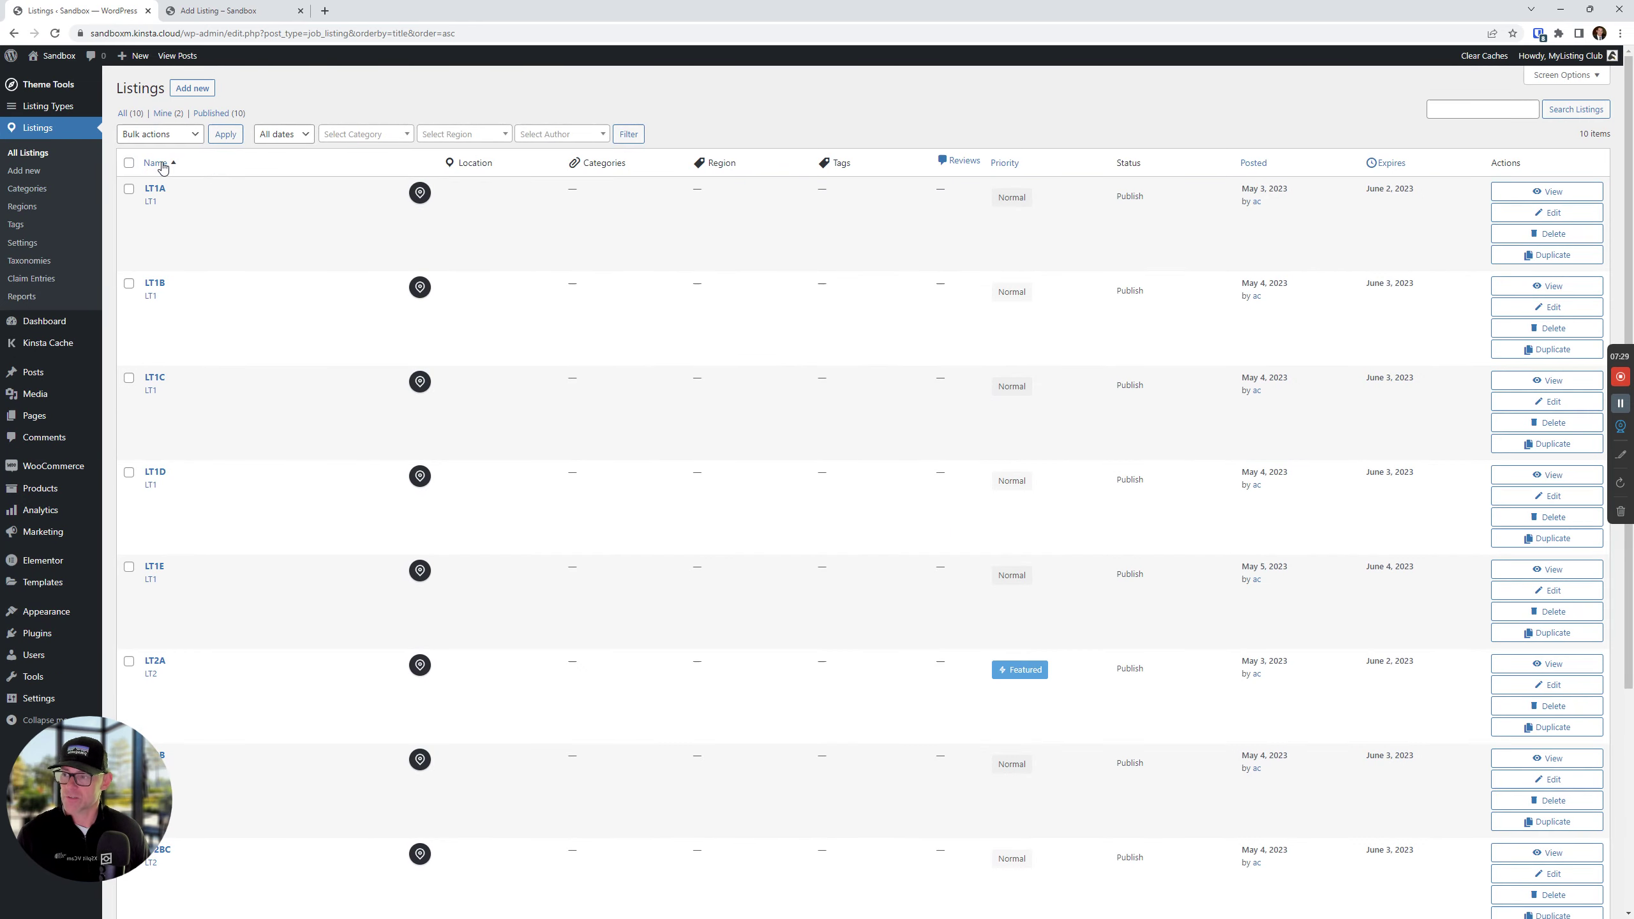
scroll(161, 161, "down", 1)
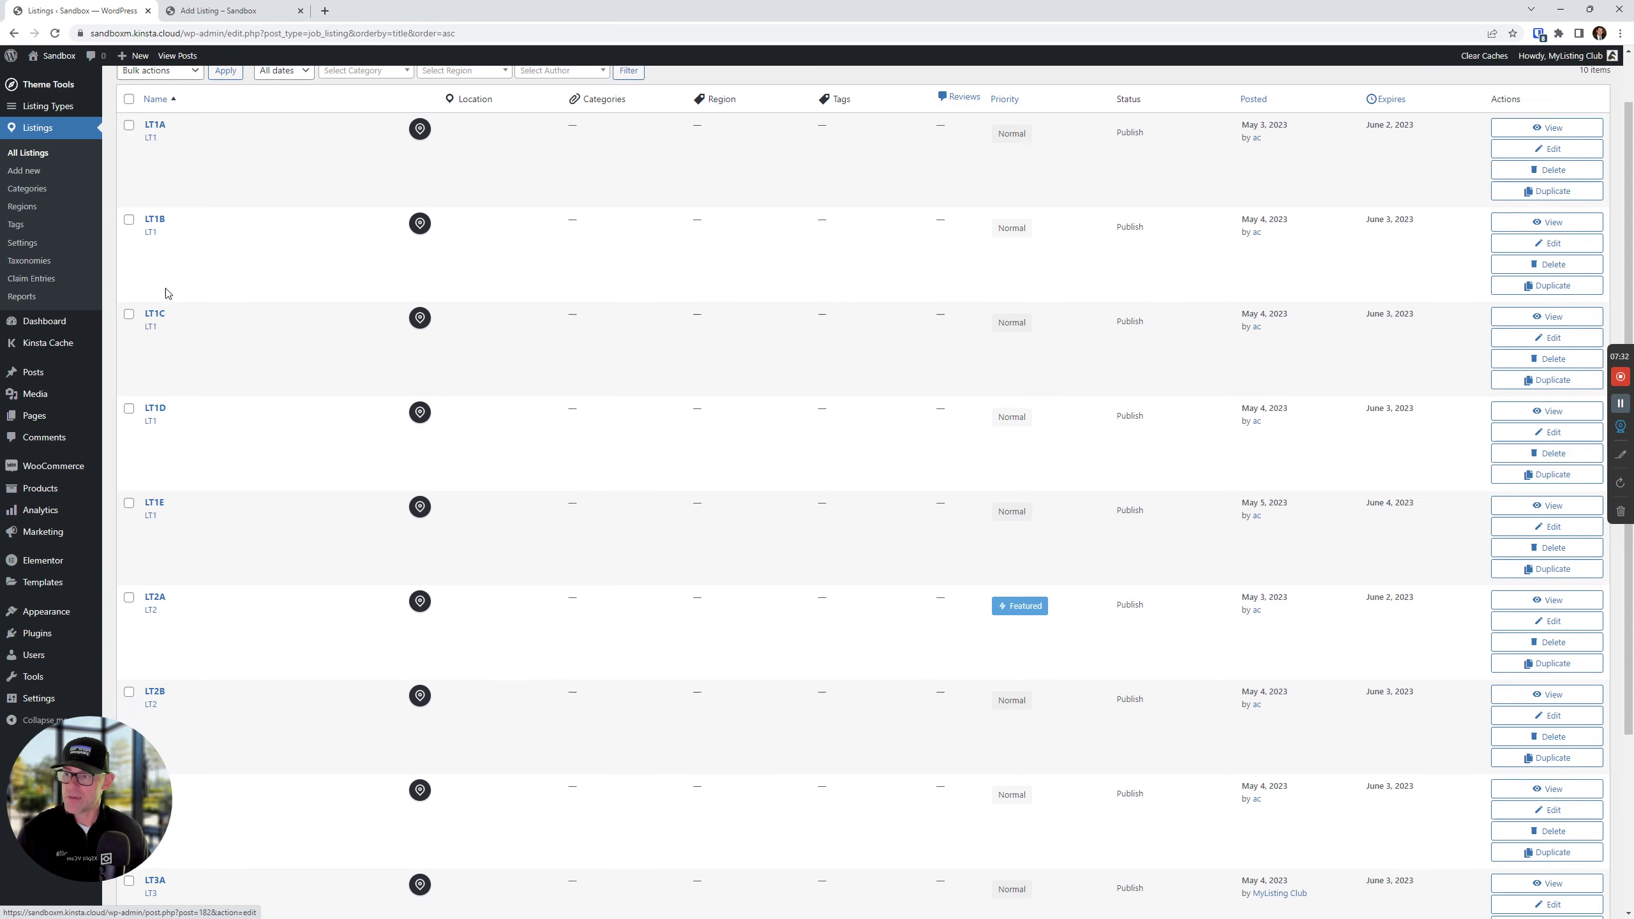
left_click(219, 10)
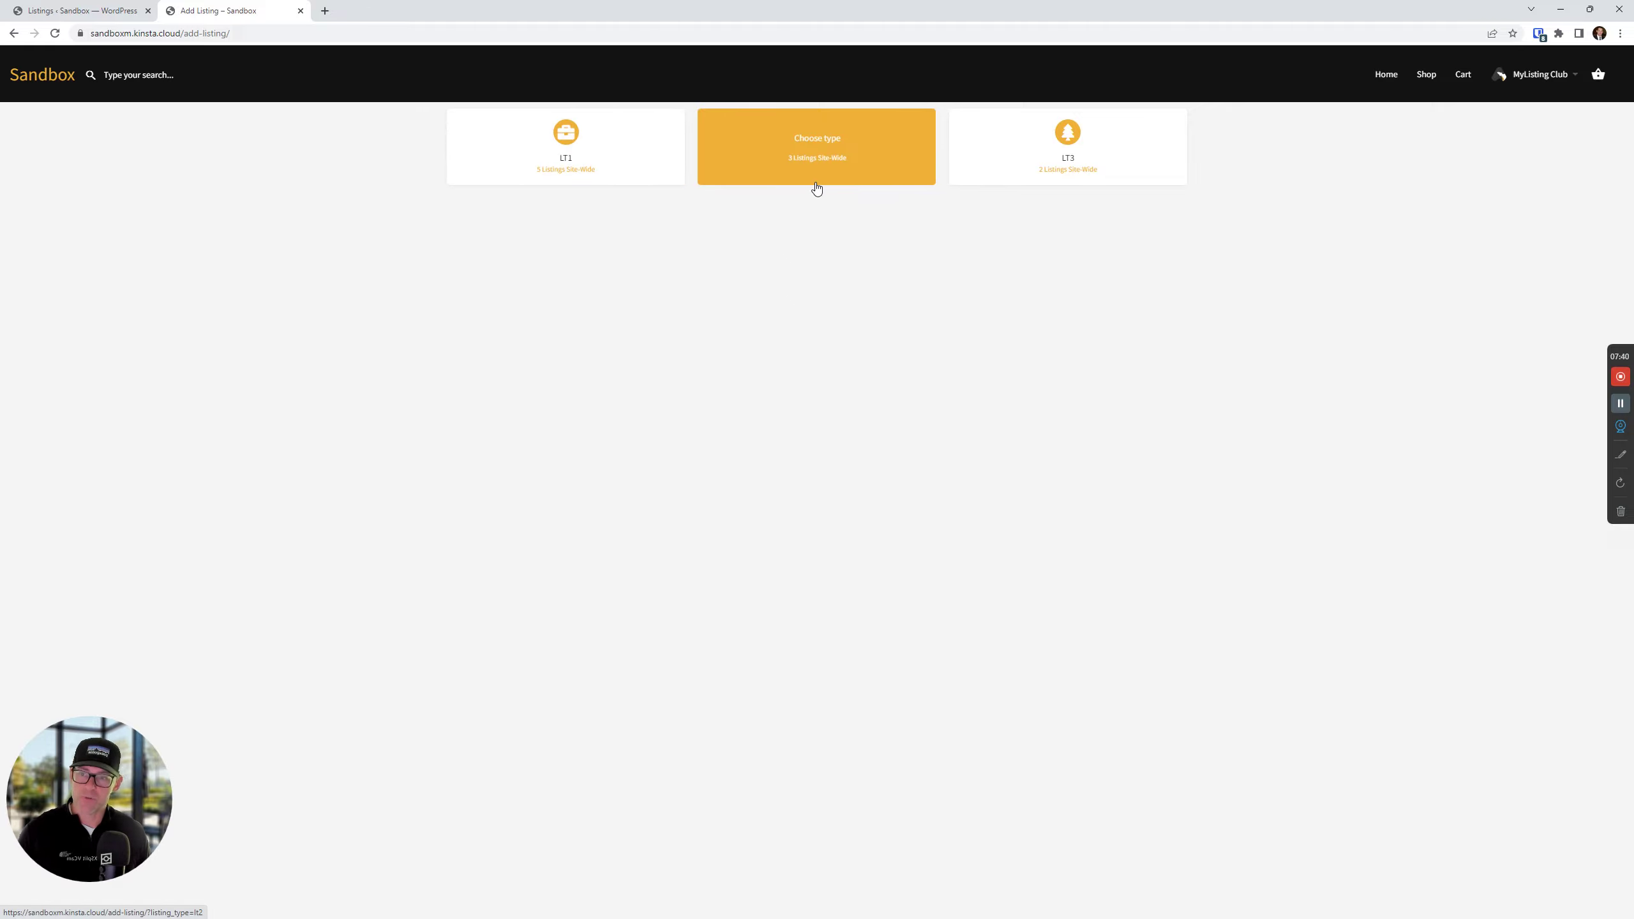
left_click(114, 6)
scroll(203, 338, "down", 4)
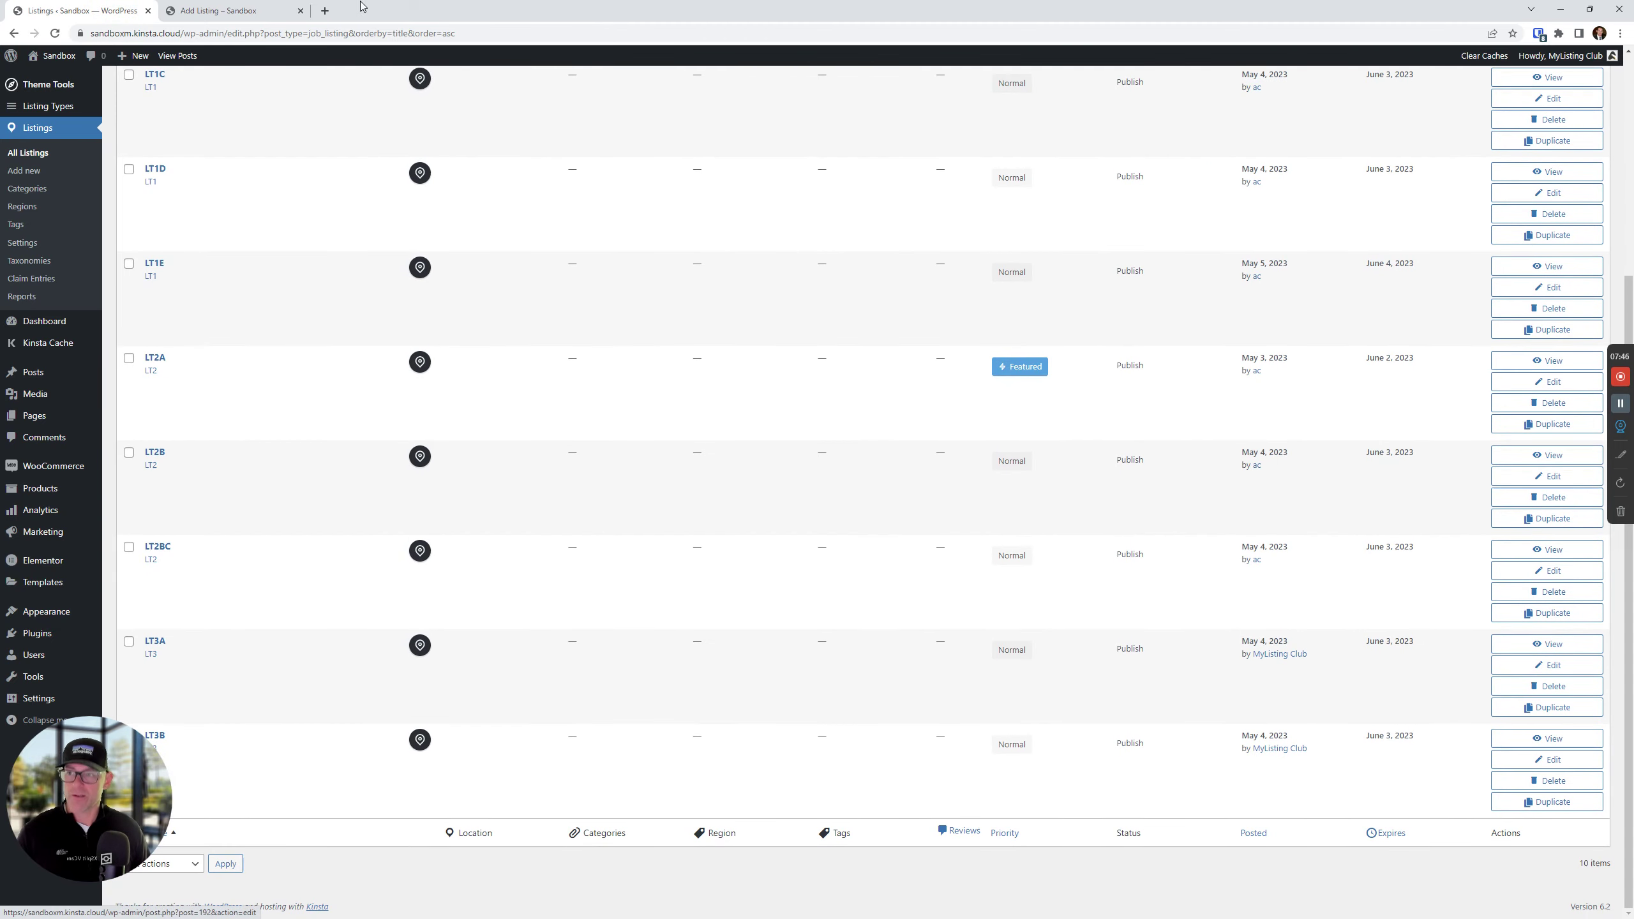
left_click(238, 11)
left_click(75, 8)
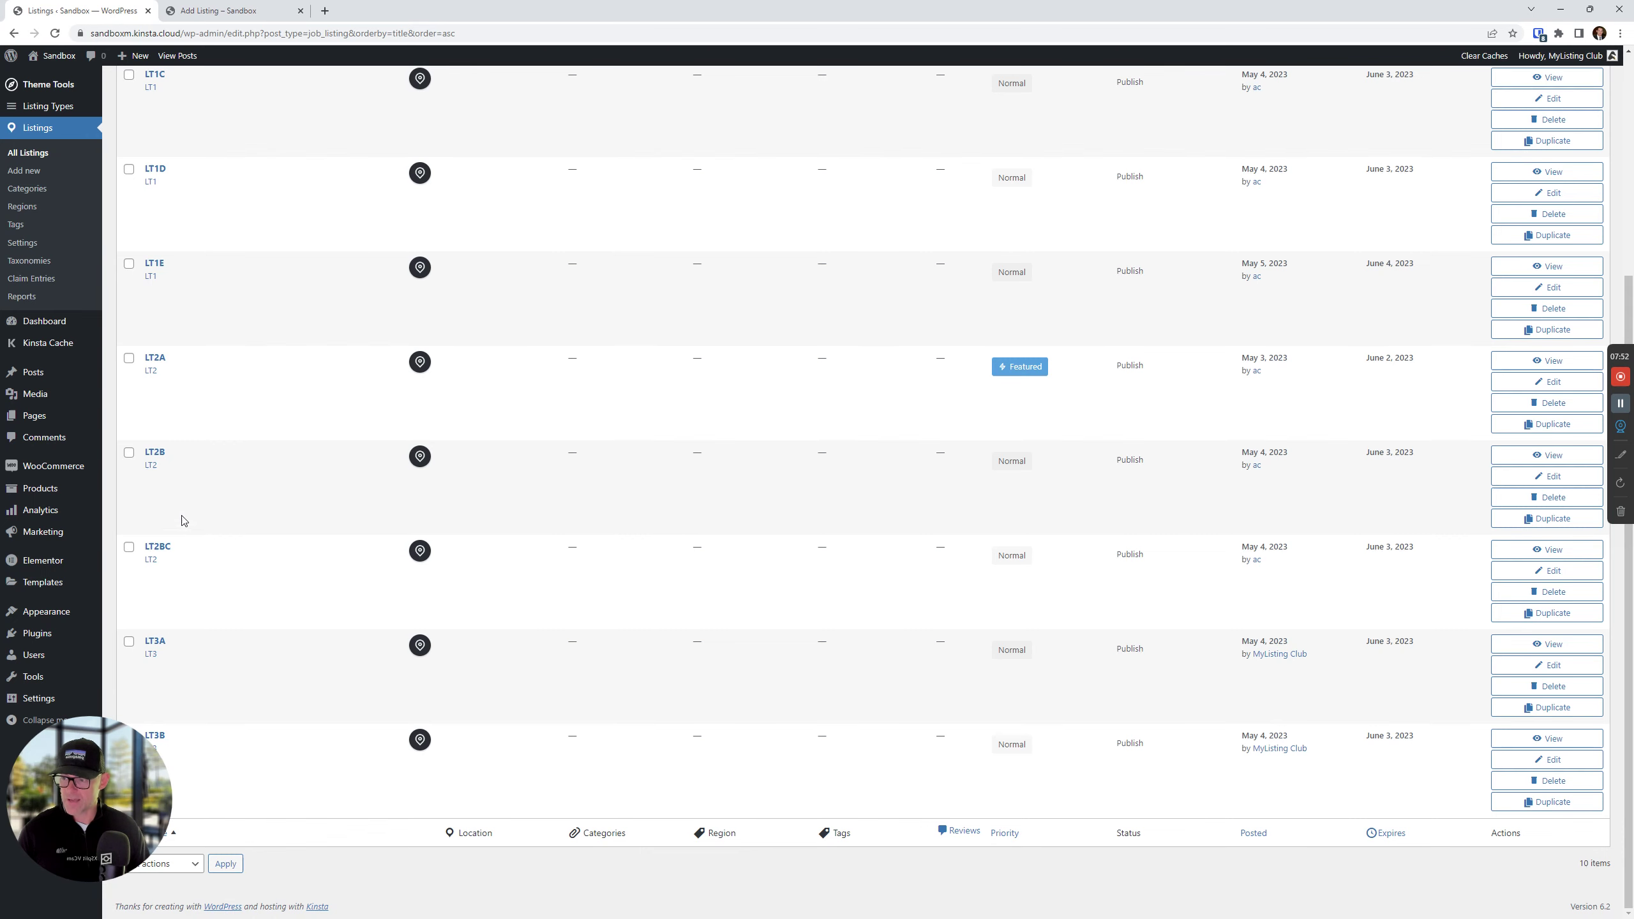
Step: Duplicate LT2BC, rename the copy LT2BD and publish it, then return to All Listings
left_click(1527, 613)
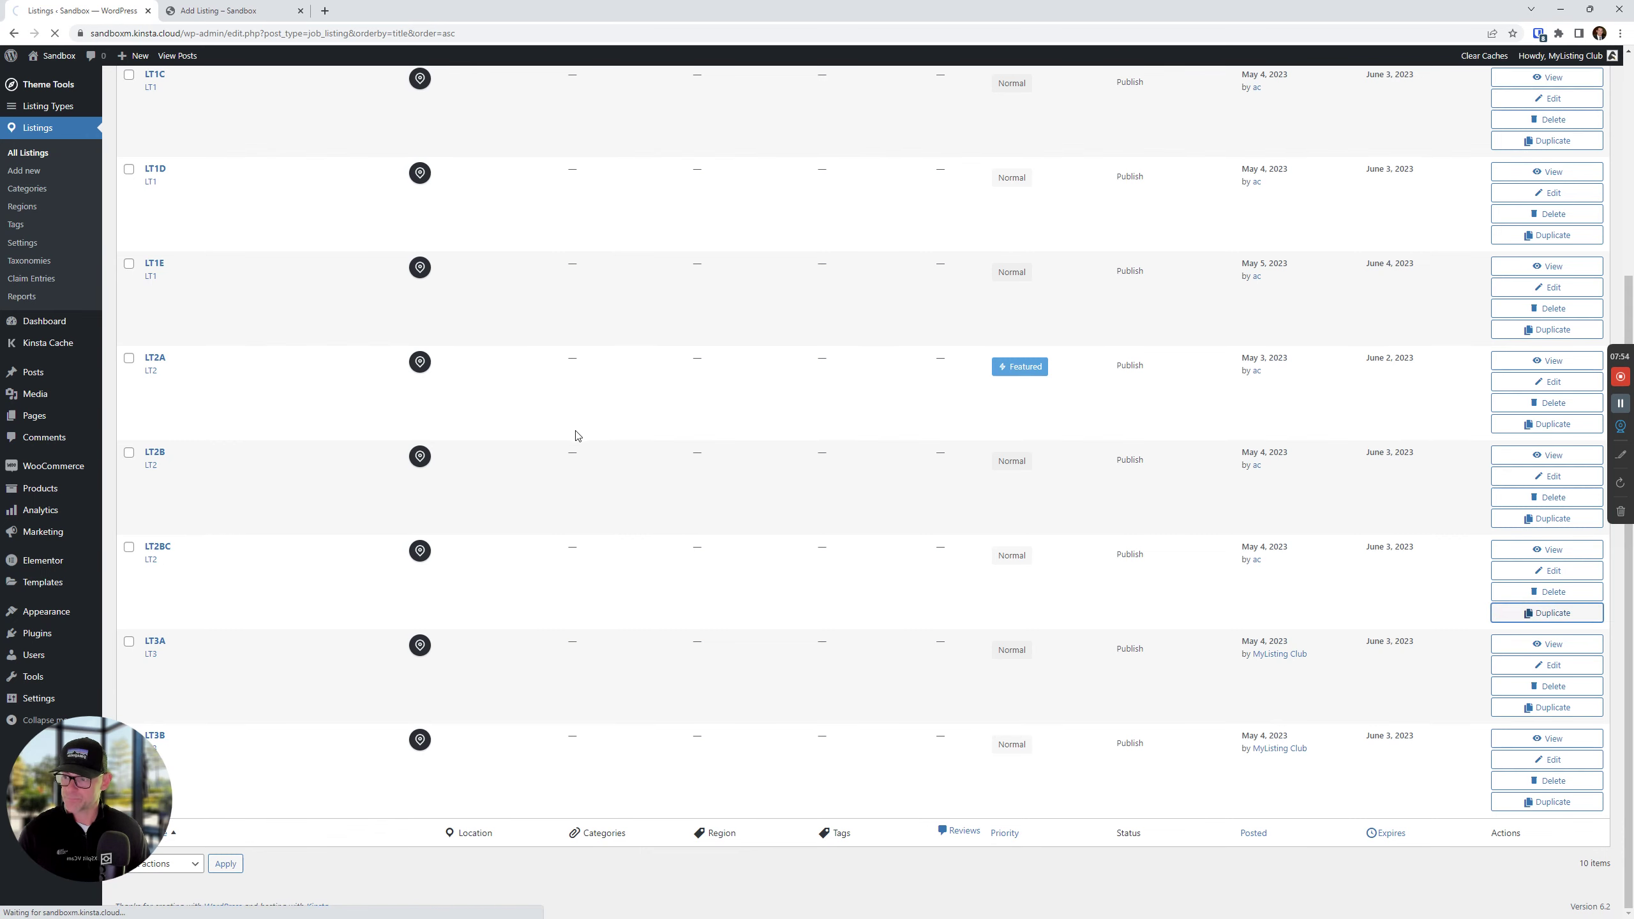
left_click(1547, 233)
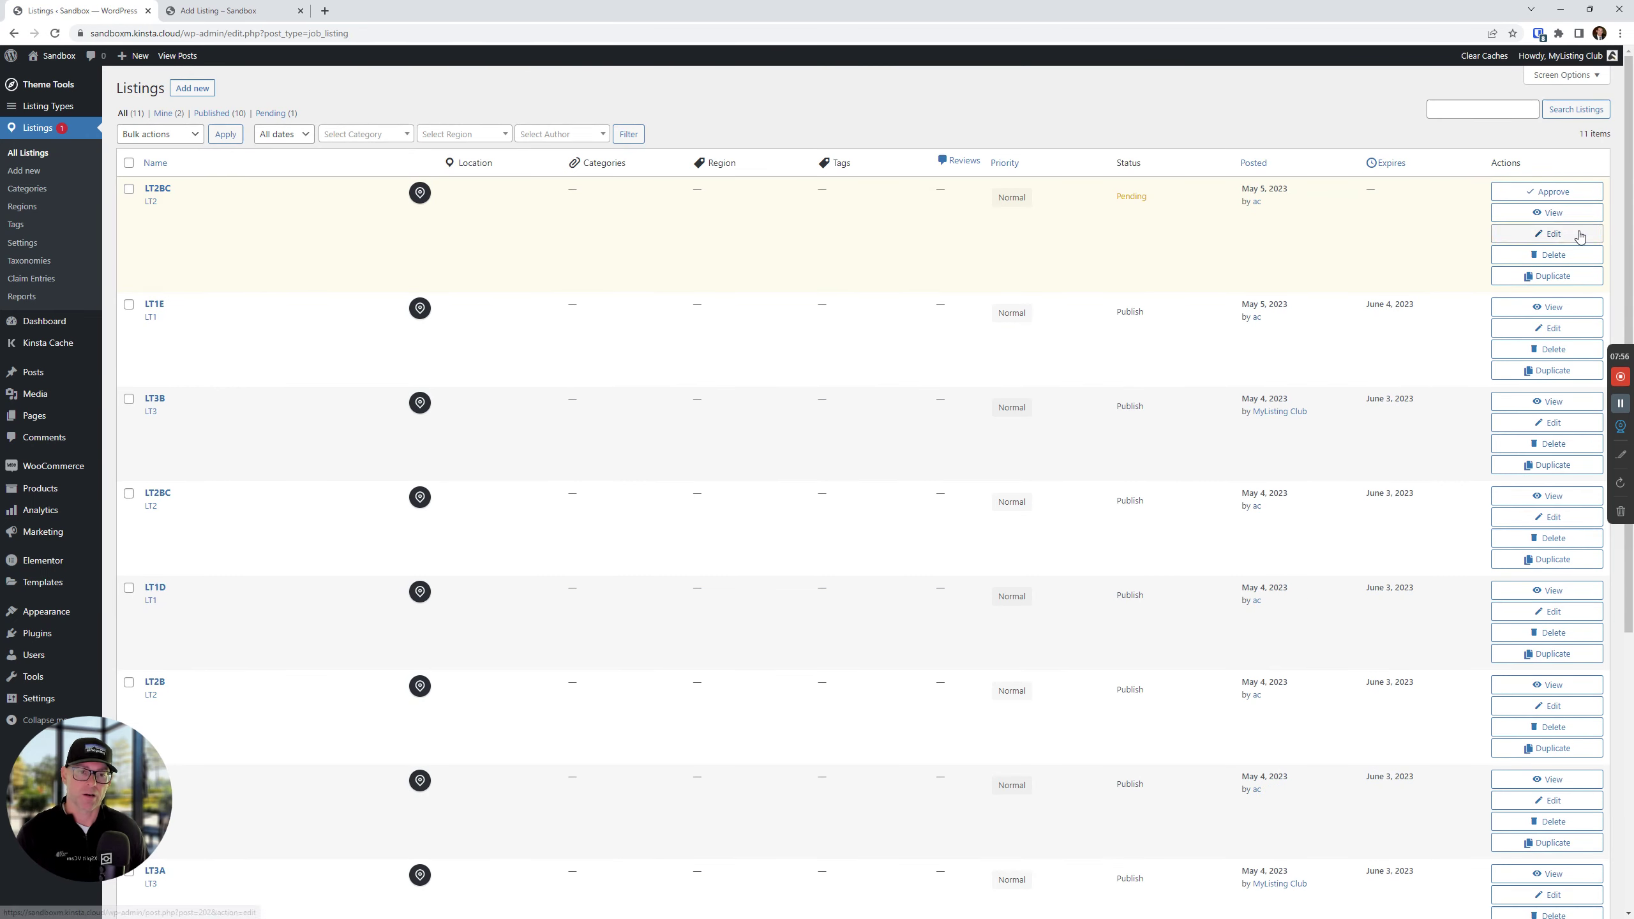
left_click(211, 120)
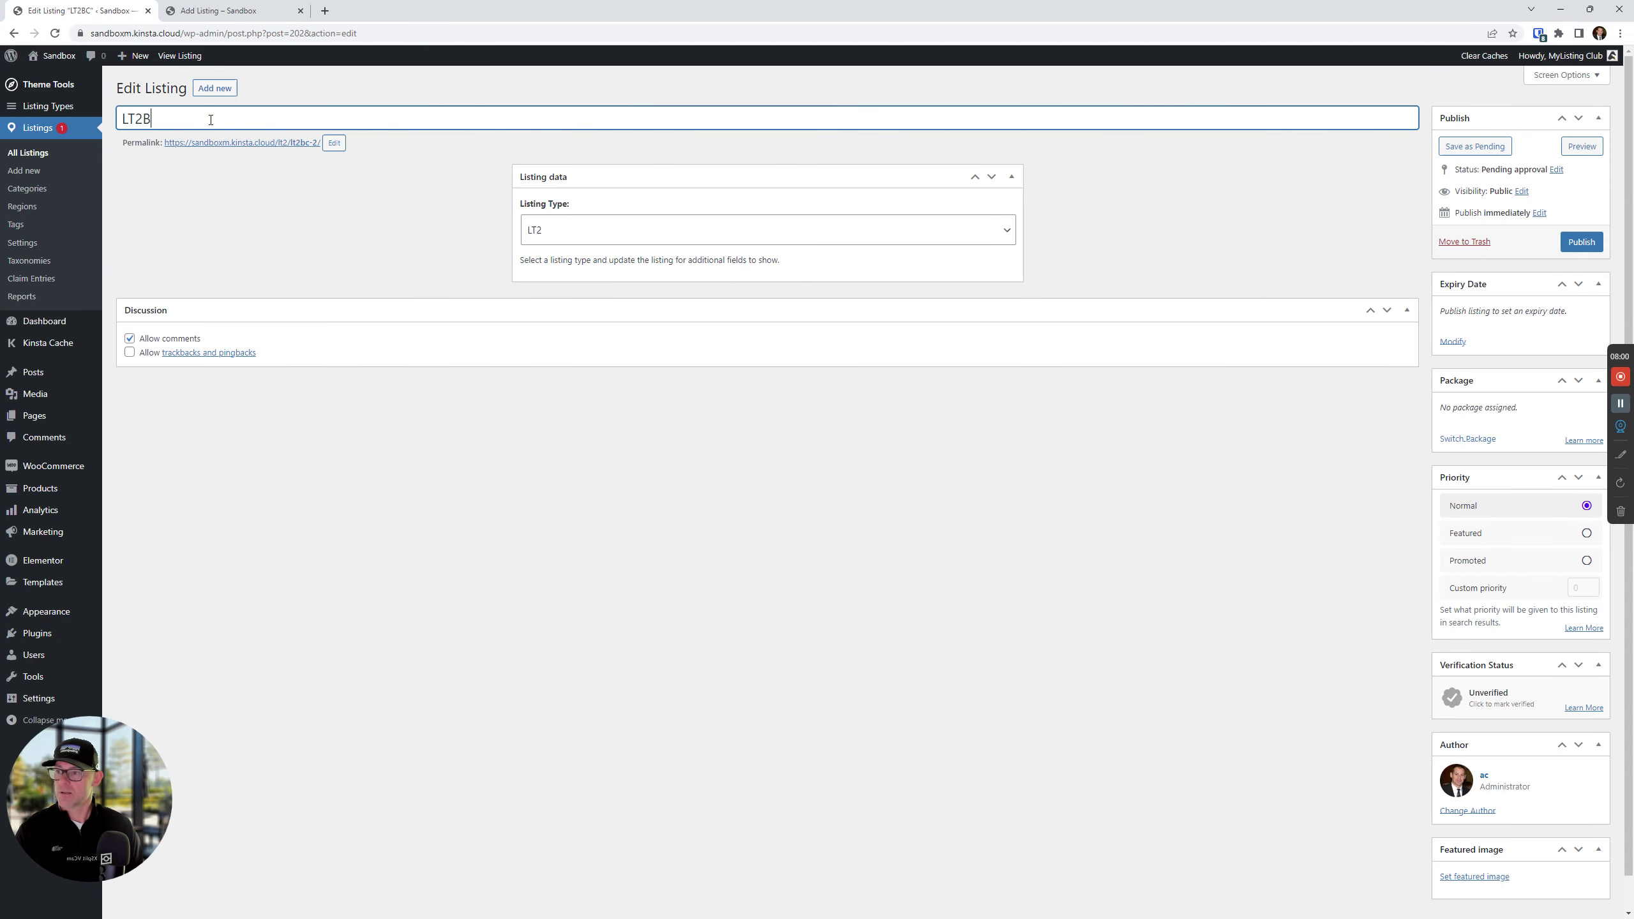
left_click(1592, 246)
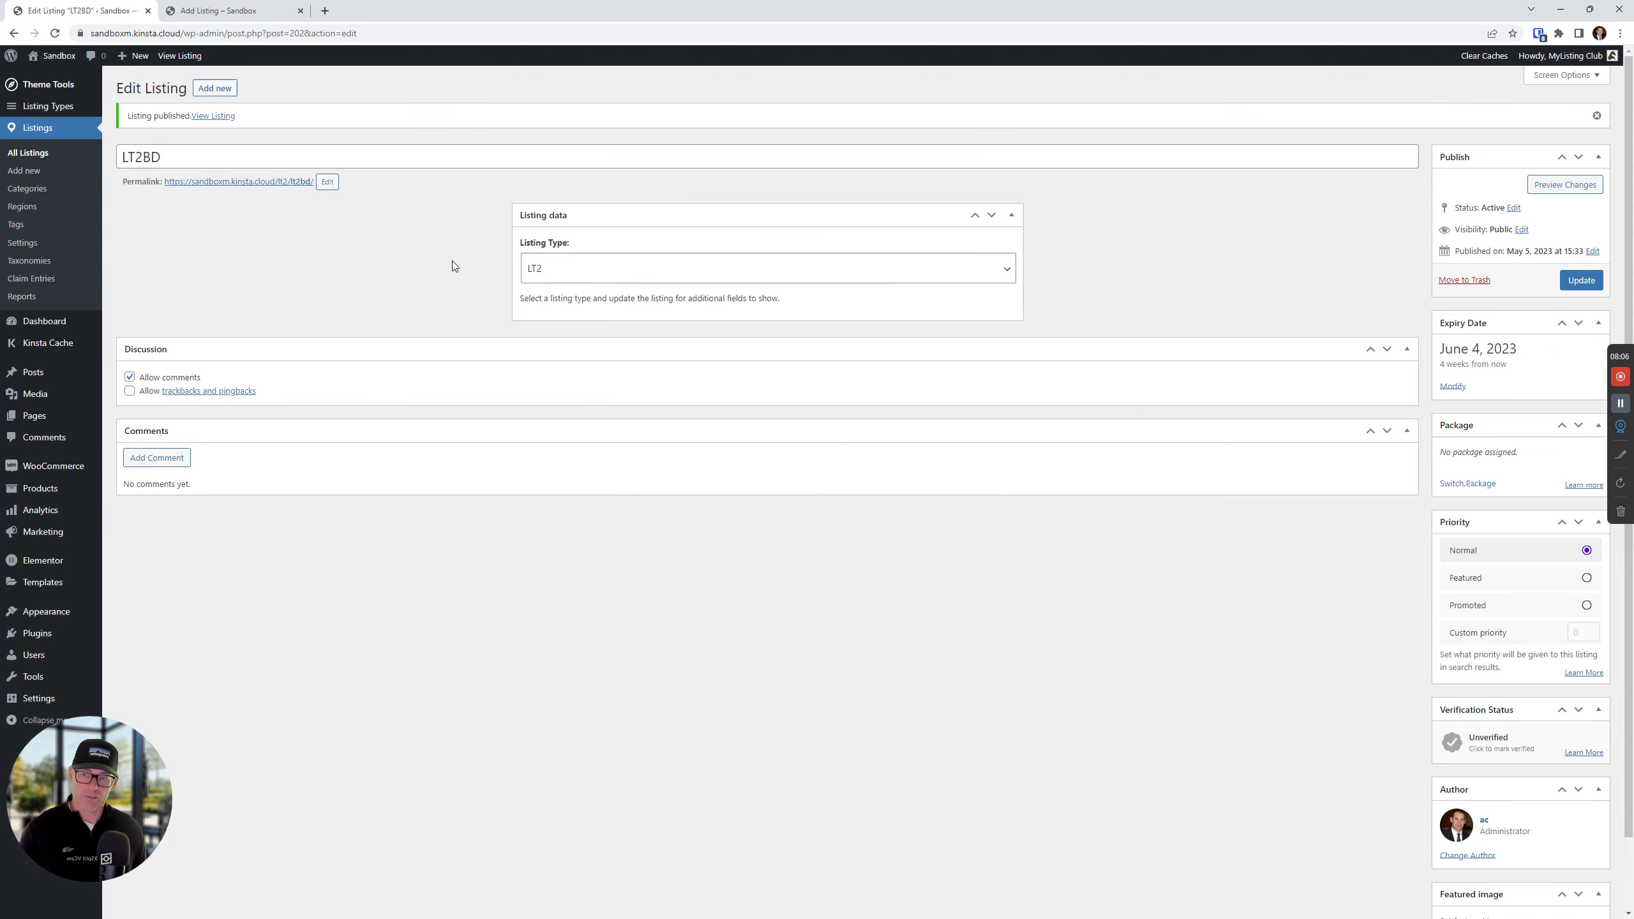
left_click(235, 10)
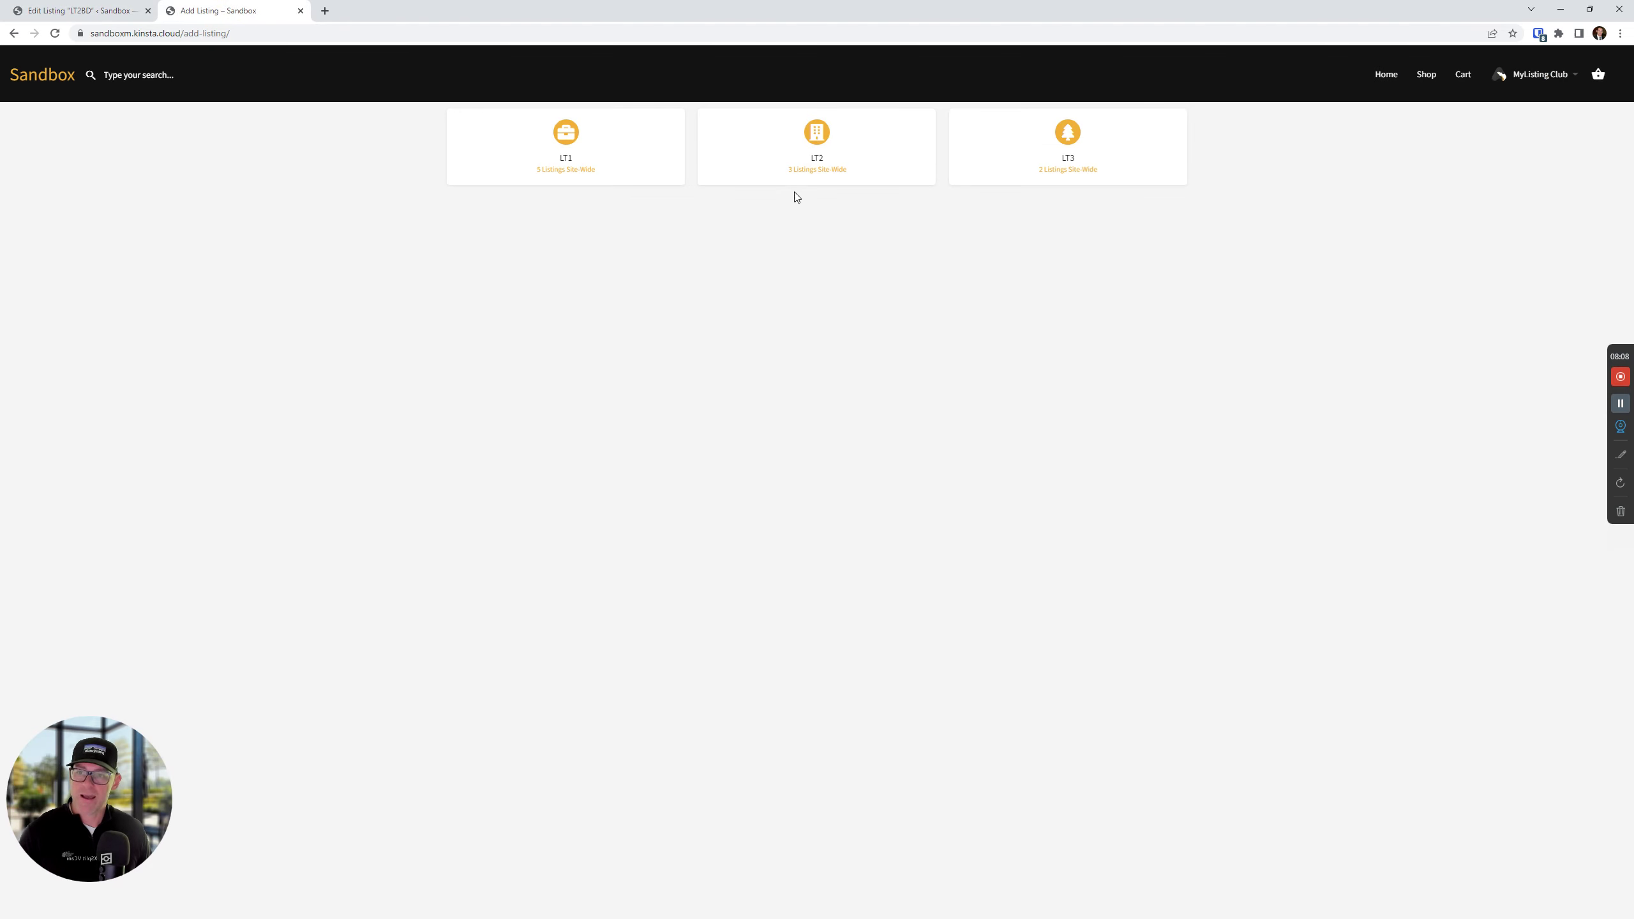
left_click(80, 11)
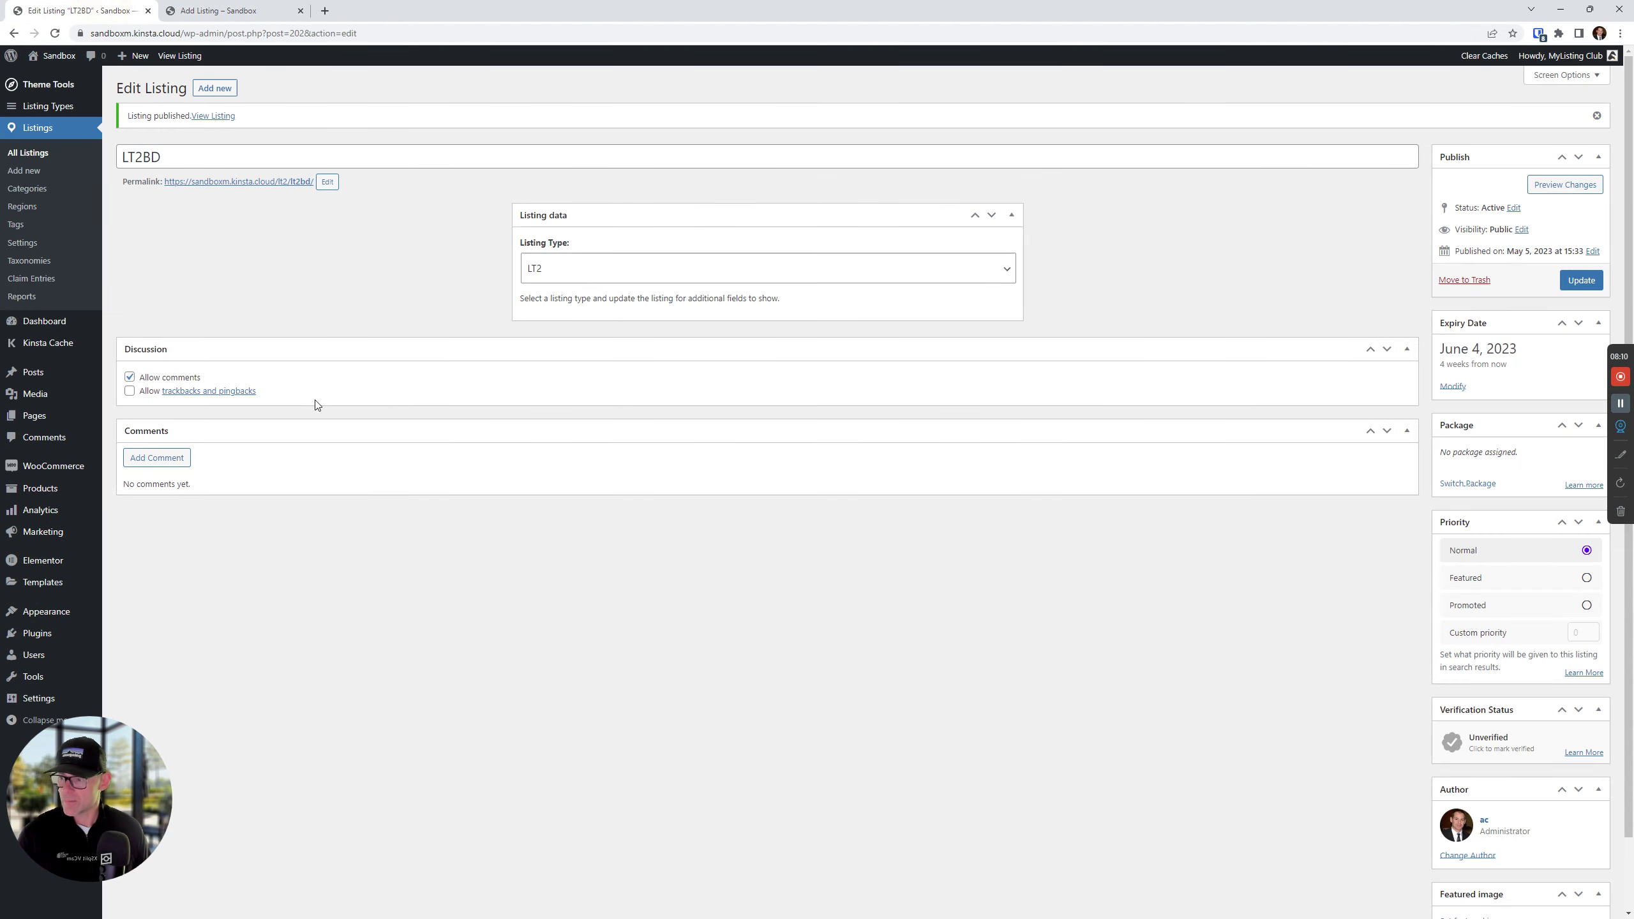
left_click(27, 153)
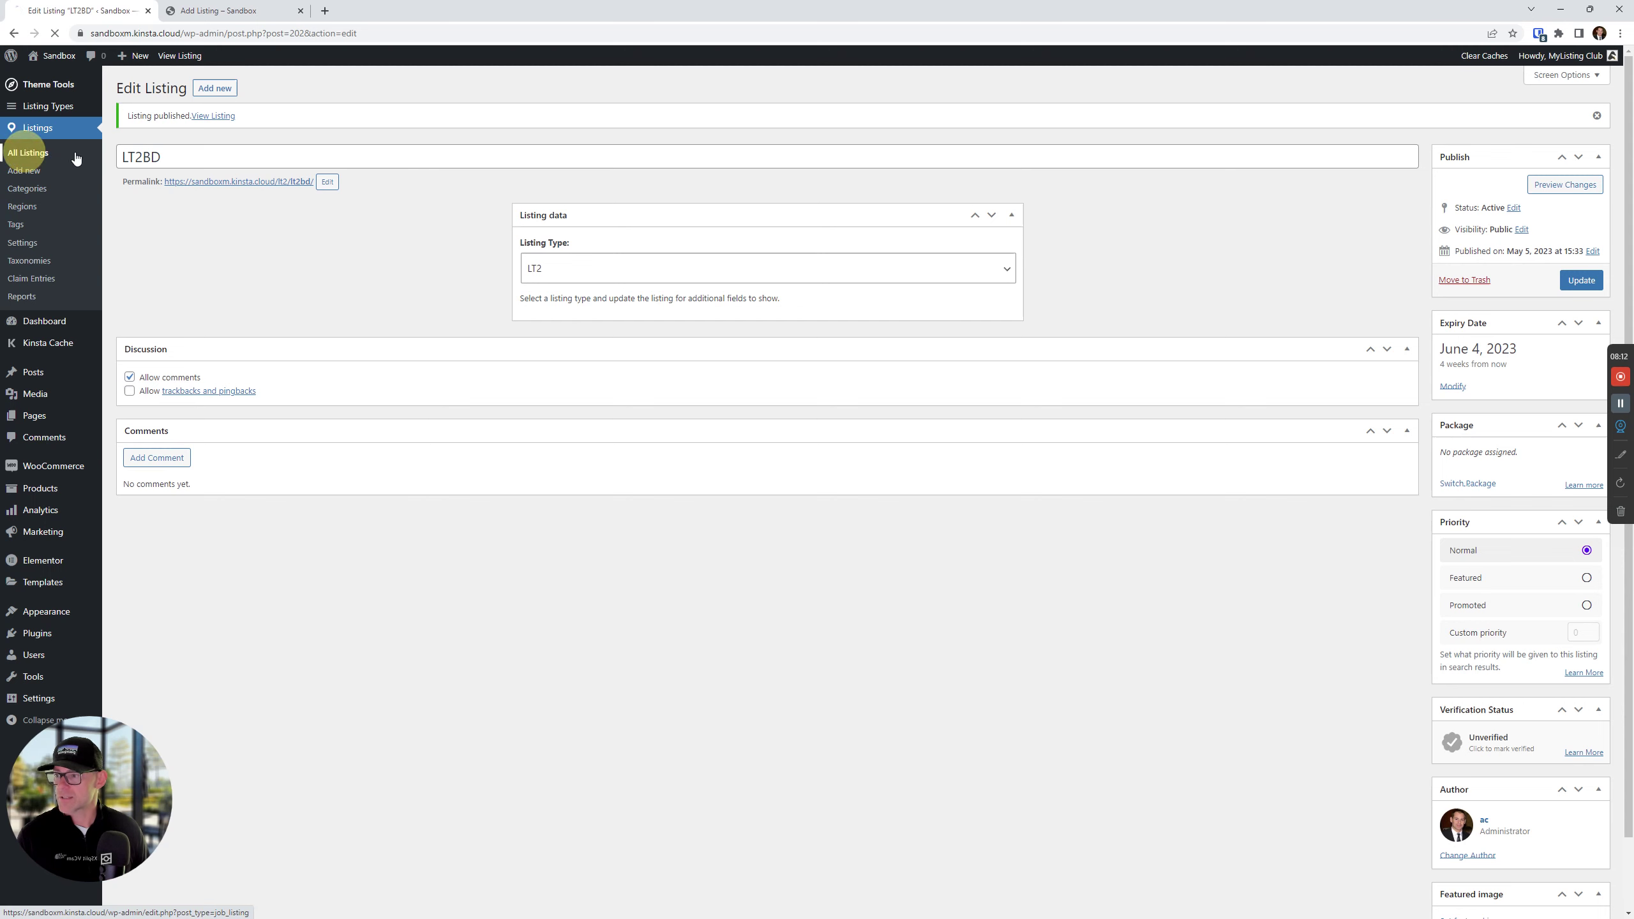
Step: Reload the Add Listing page to confirm LT2 shows 4 Listings Site-Wide, then return to the admin tab
left_click(256, 6)
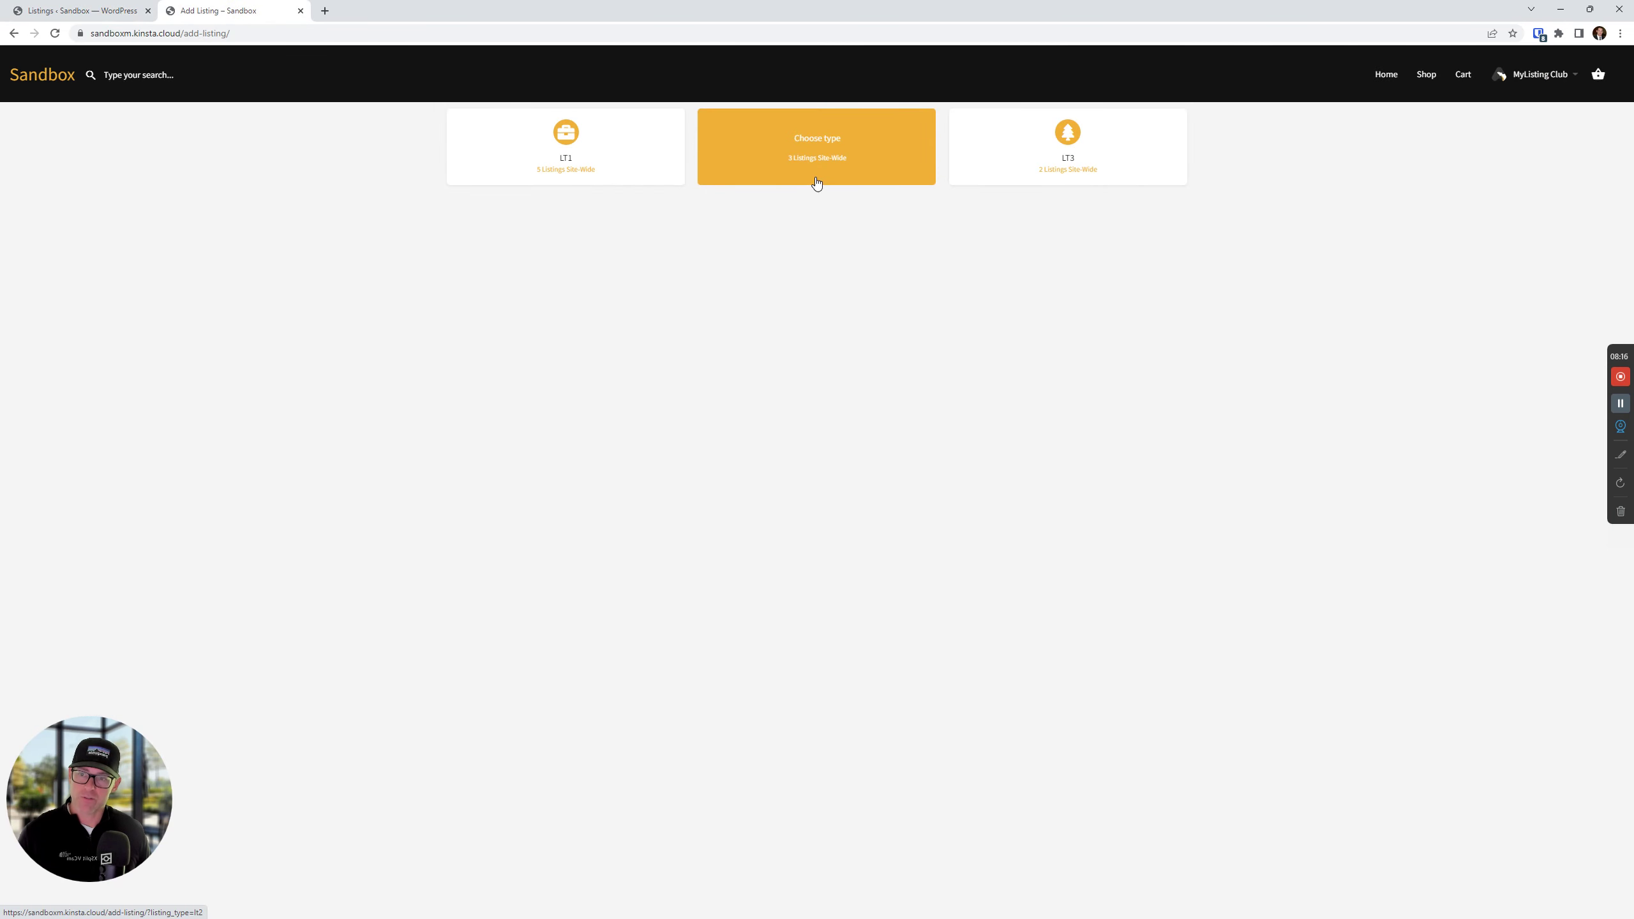
left_click(374, 312)
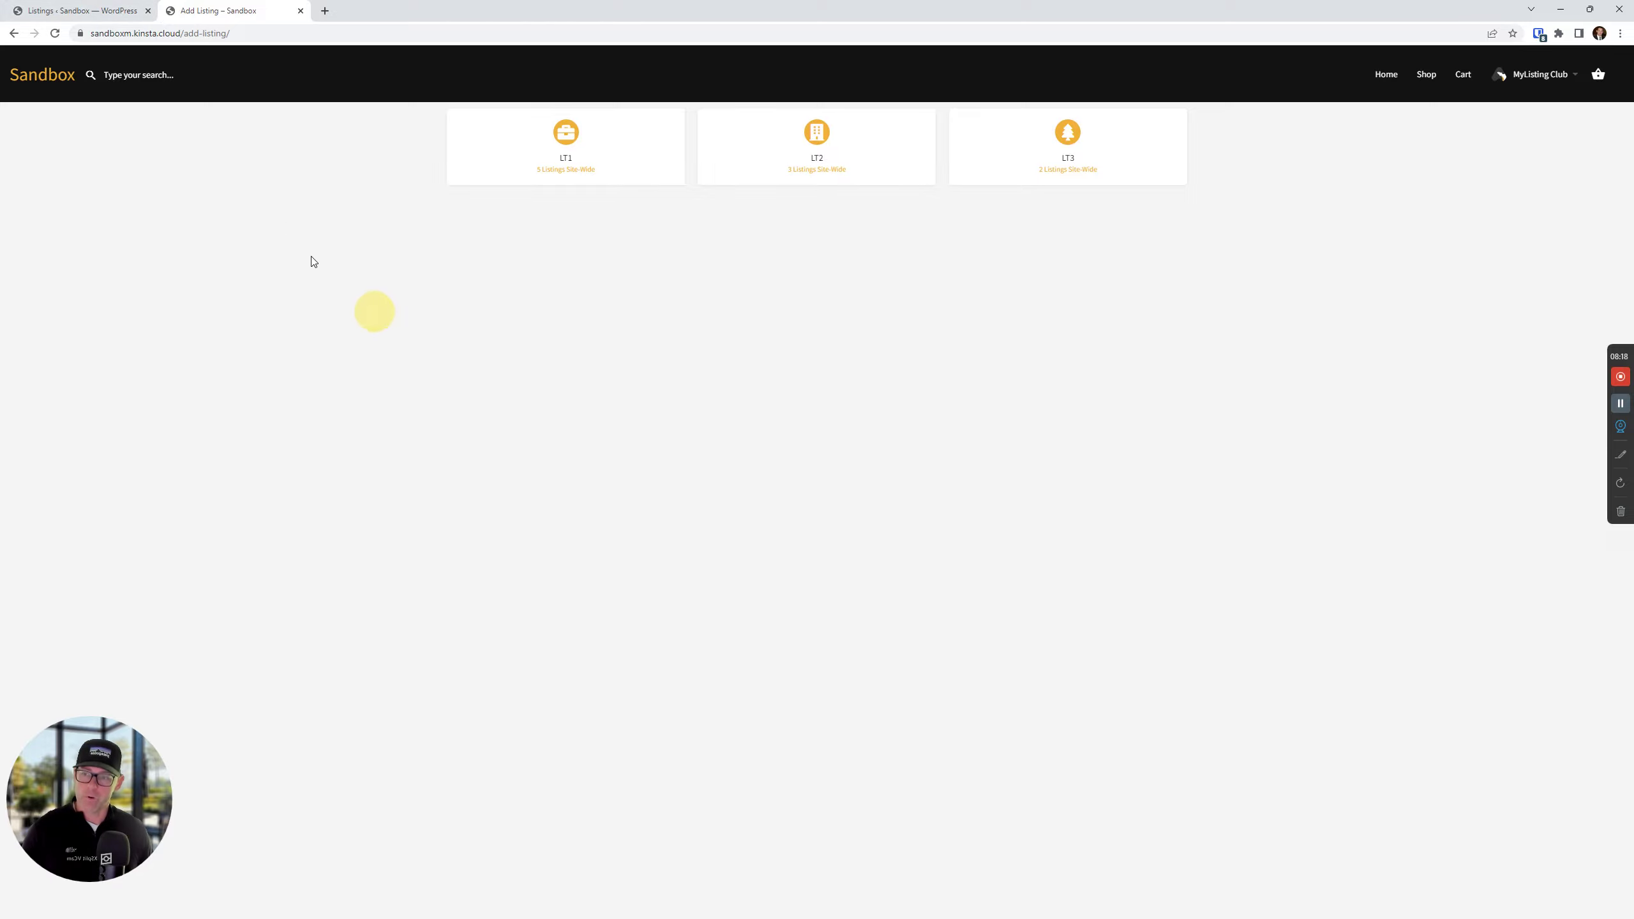
left_click(56, 35)
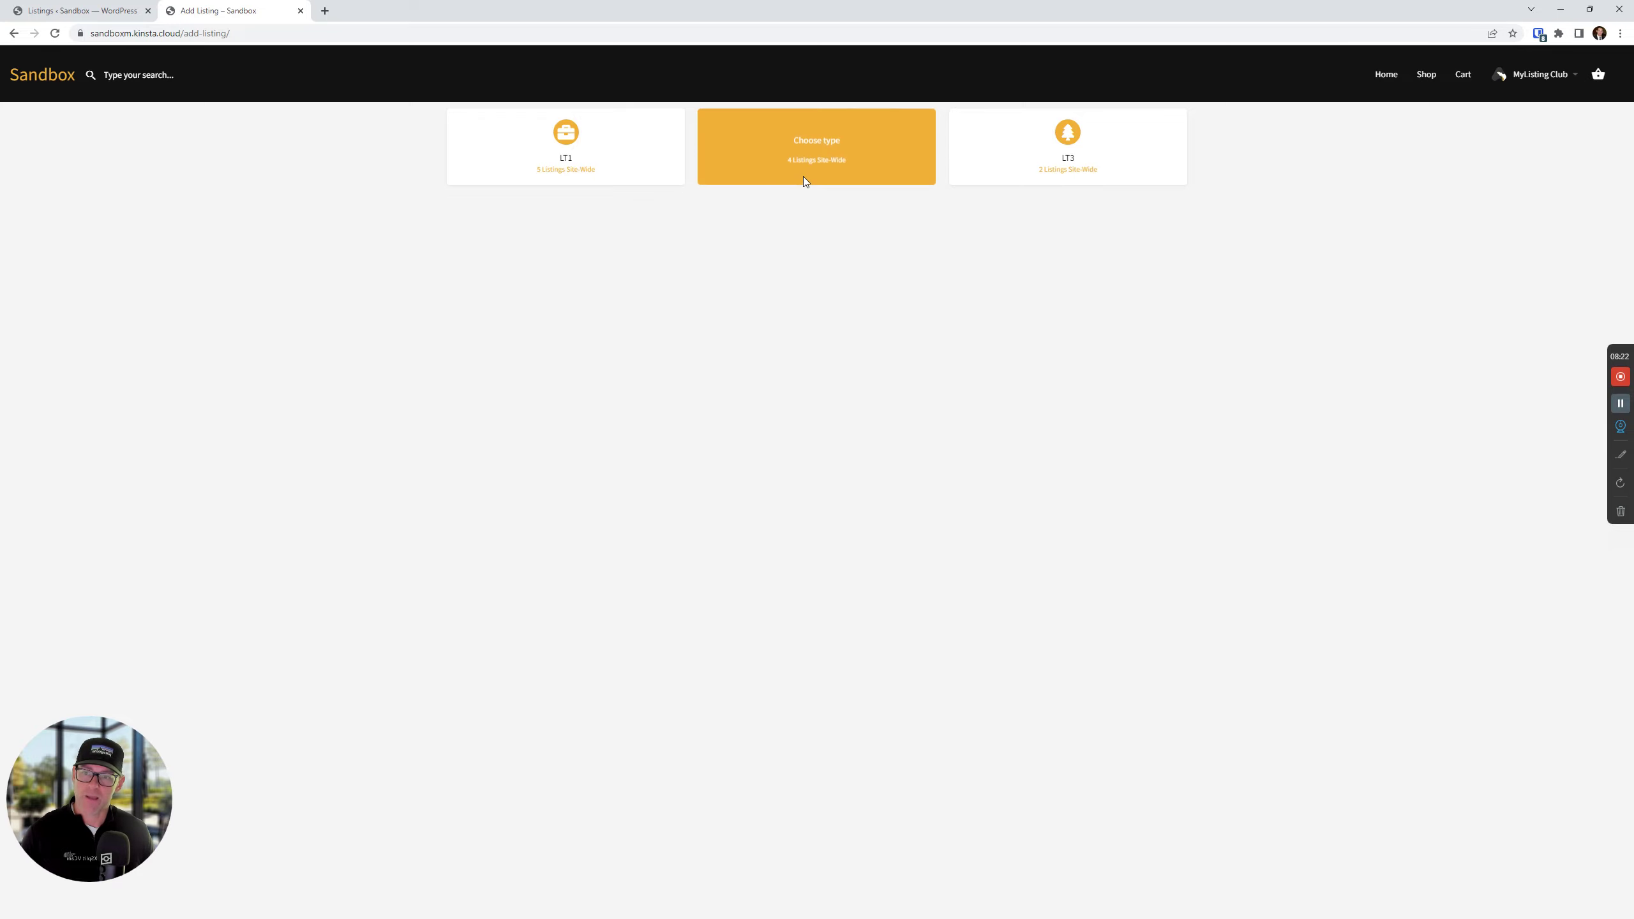
left_click(108, 6)
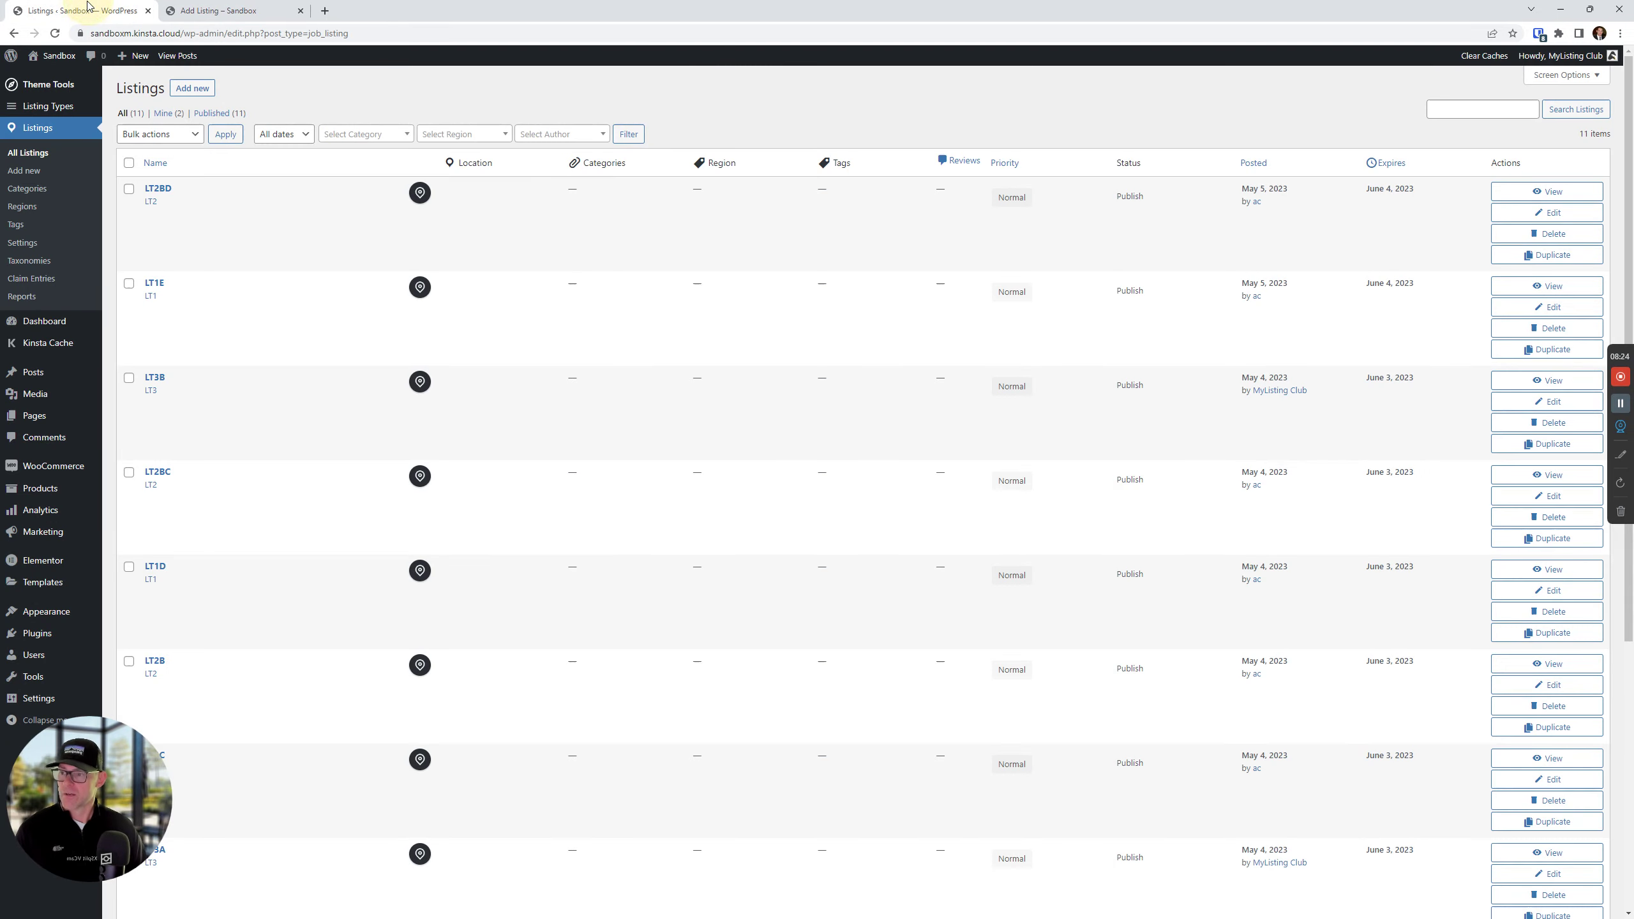
left_click(204, 5)
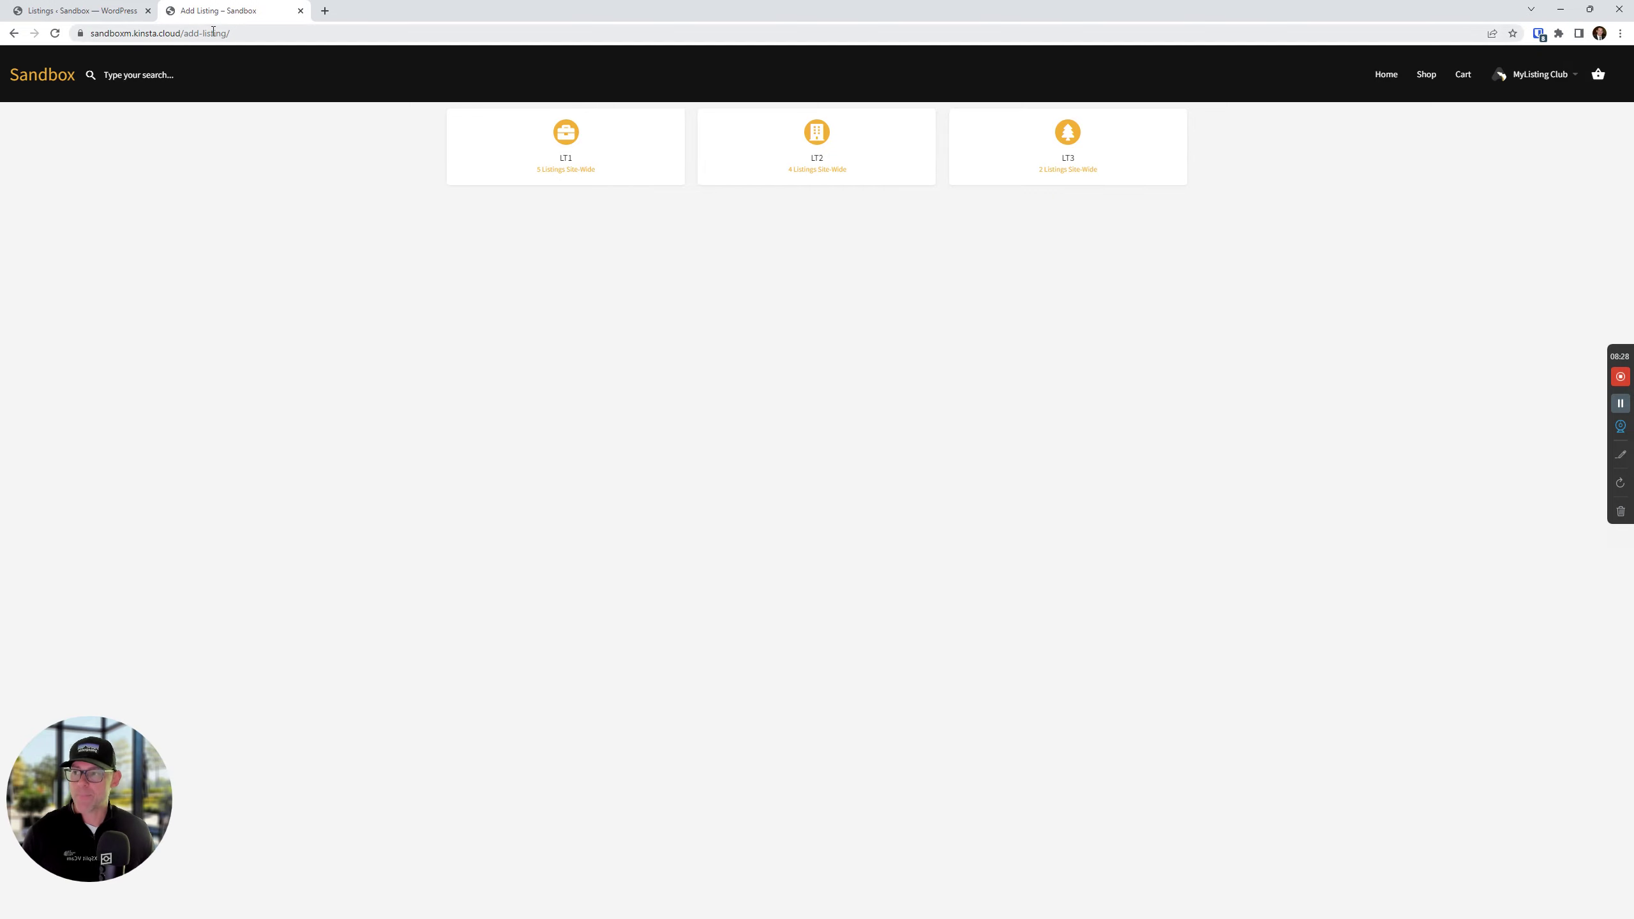
left_click(126, 10)
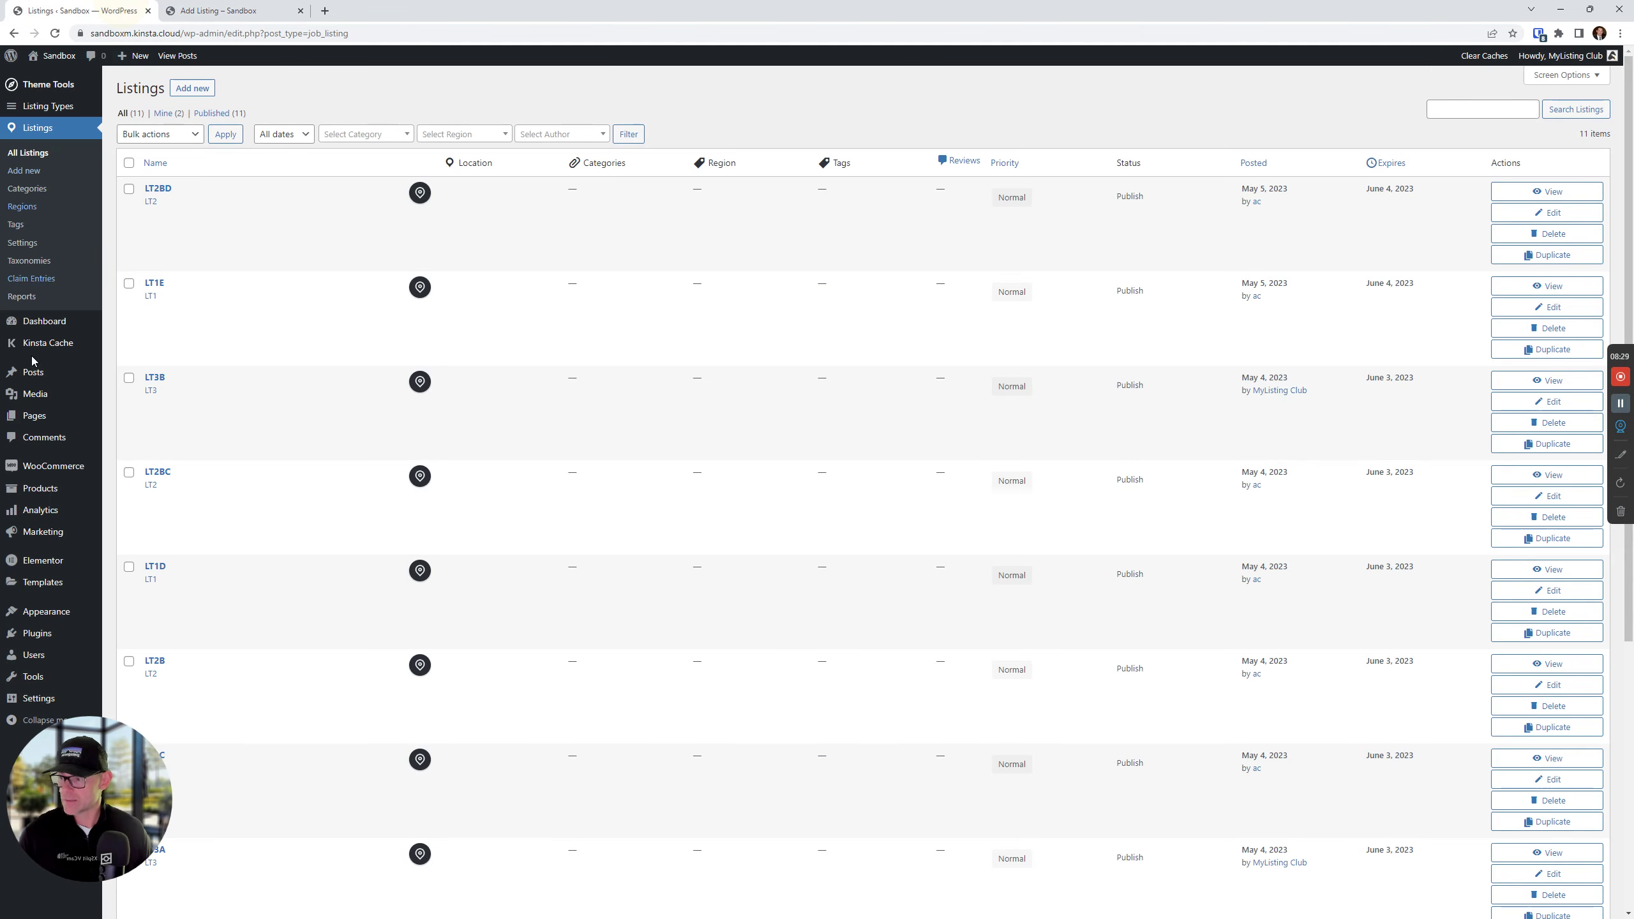
right_click(39, 418)
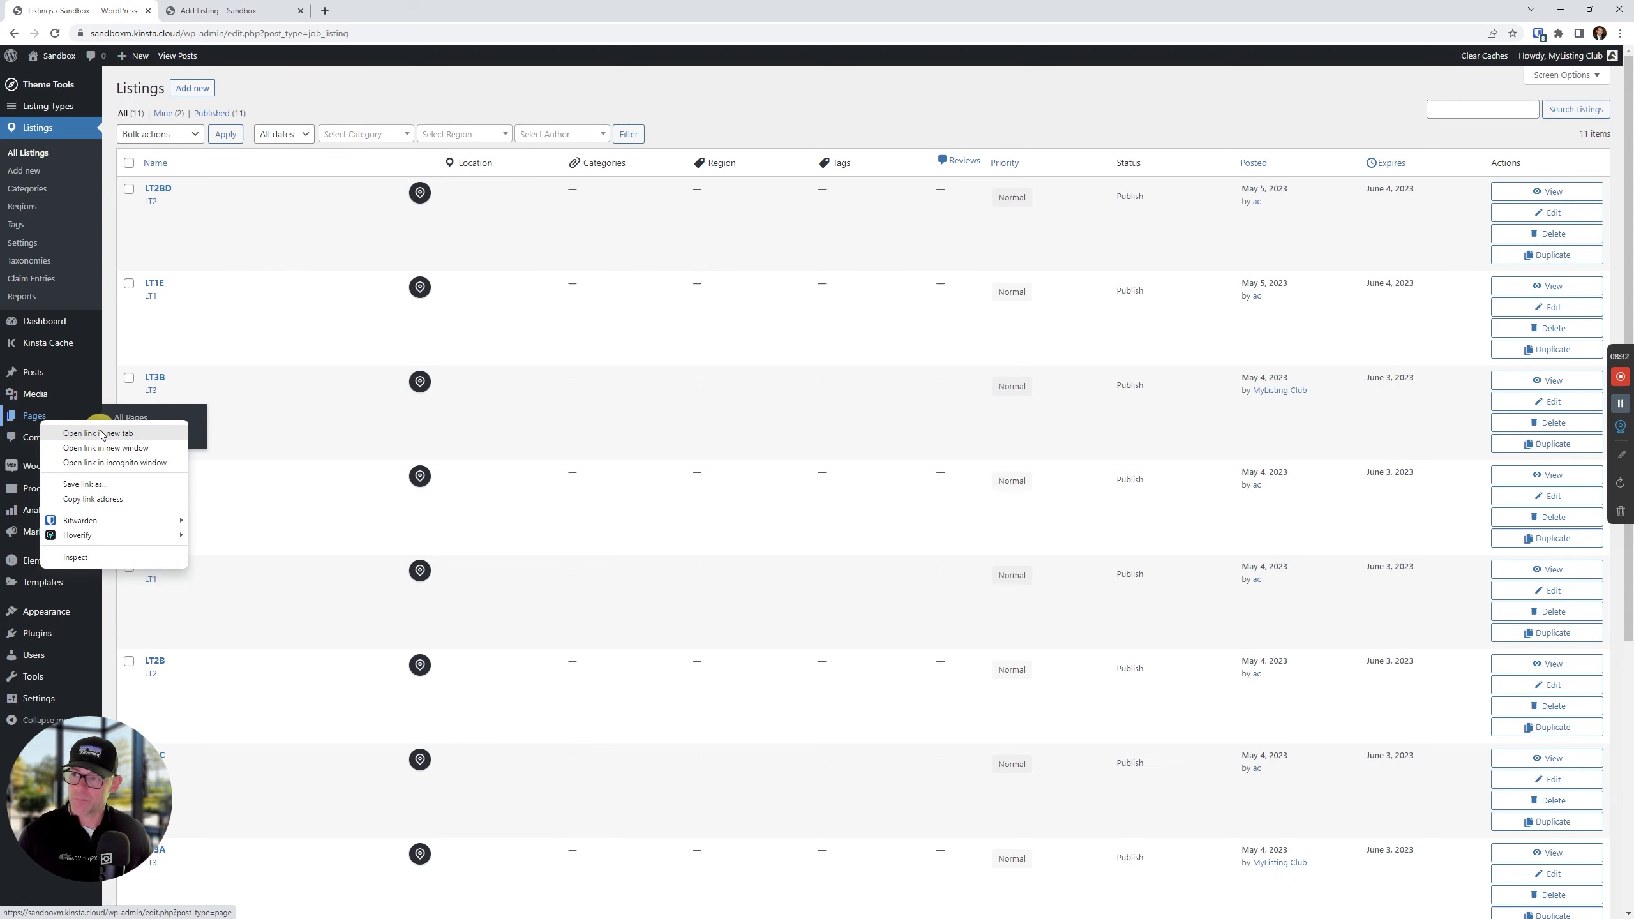
Step: Open the Pages list in a new tab and start editing Add Listing with Elementor
left_click(101, 434)
left_click(232, 10)
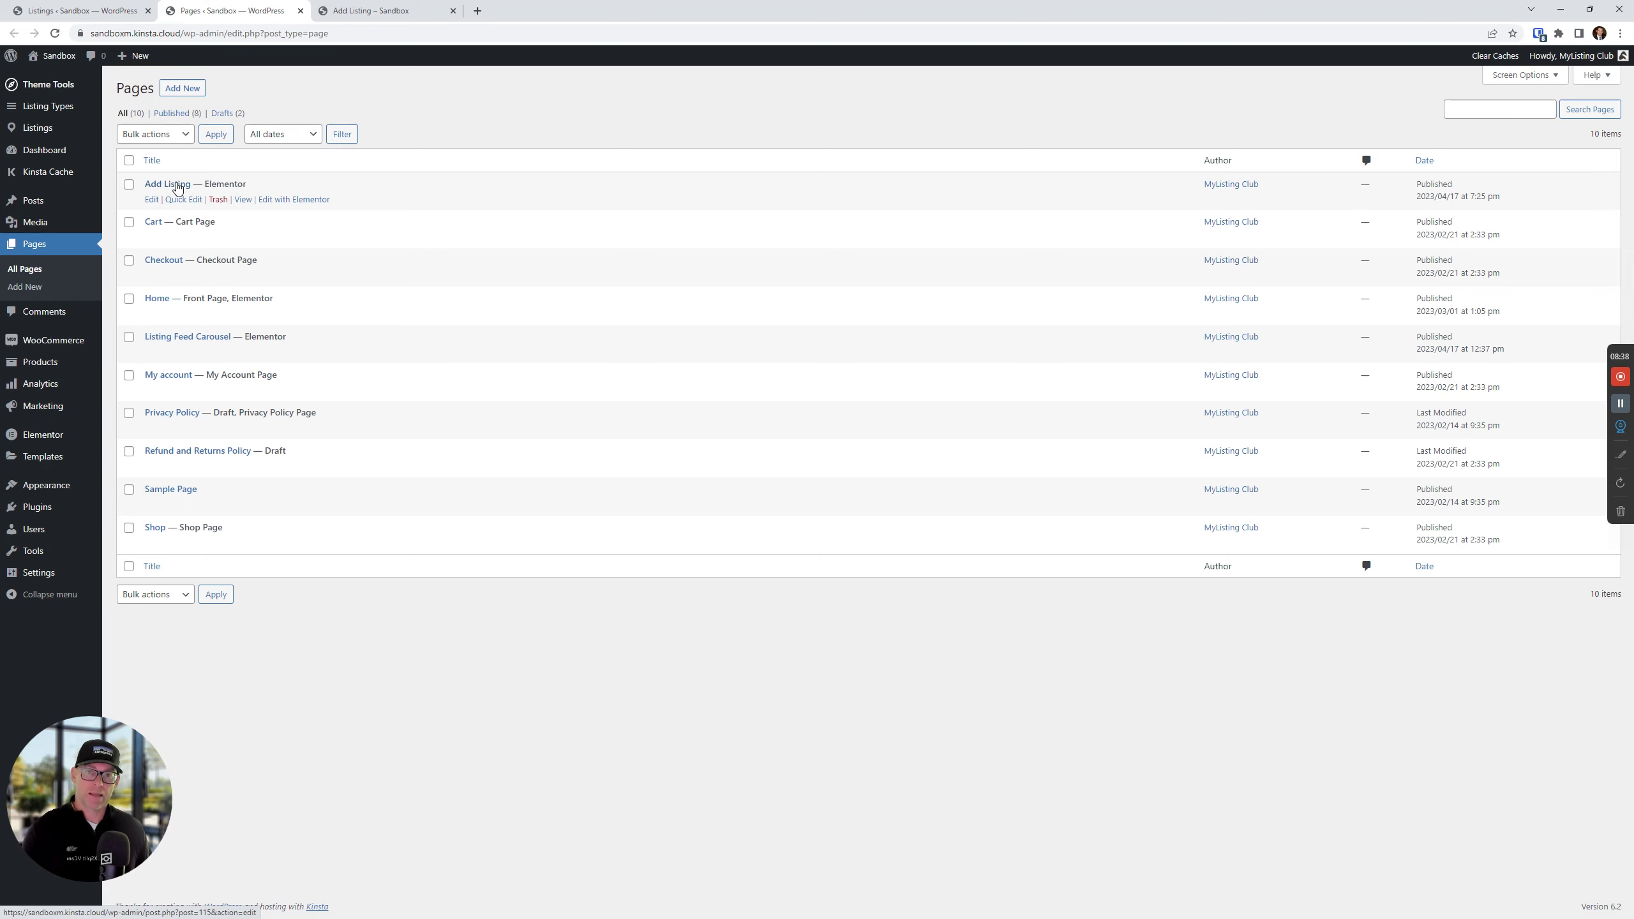
right_click(273, 200)
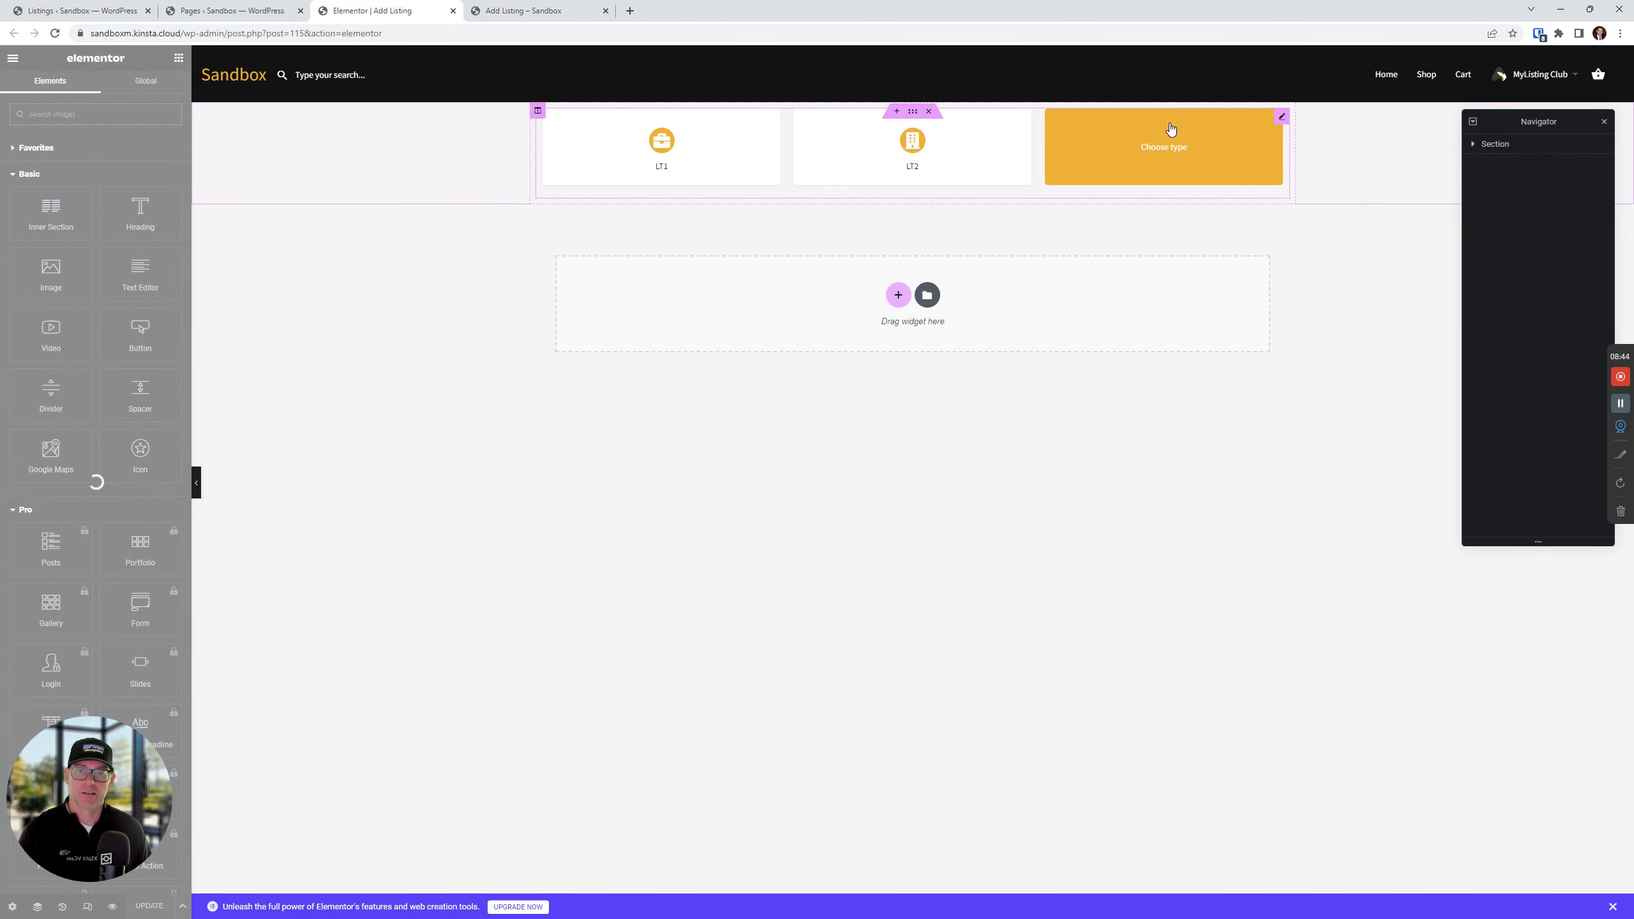
Step: Confirm the Add Listing Form widget's Advanced CSS ID reads listing-types, then close the Elementor editor
left_click(1278, 117)
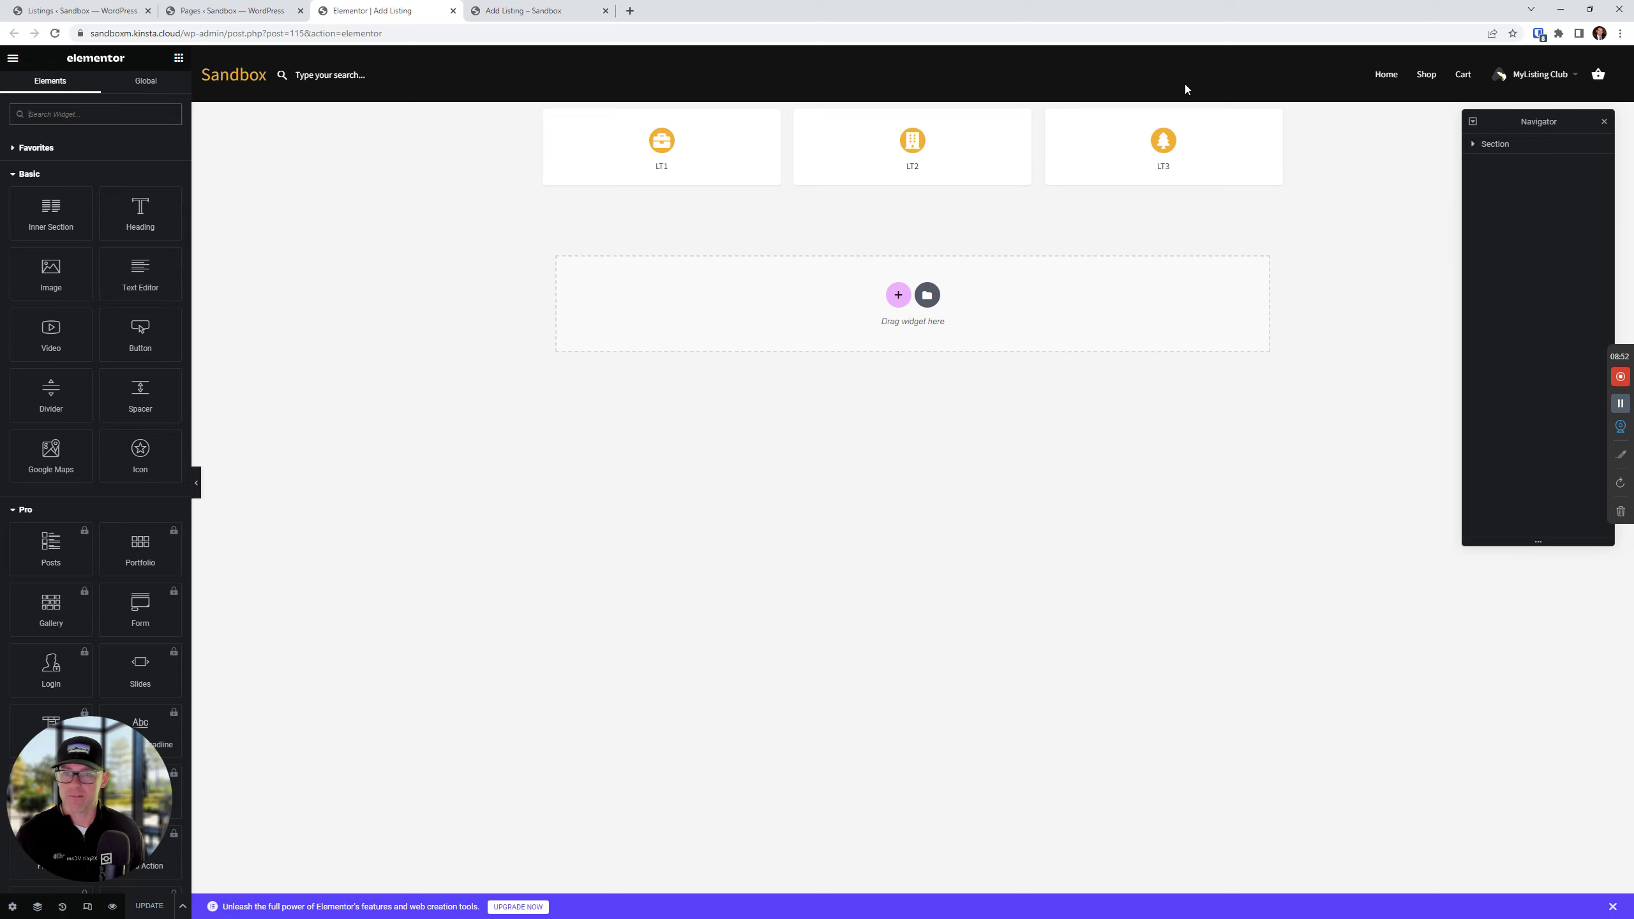
left_click(1280, 118)
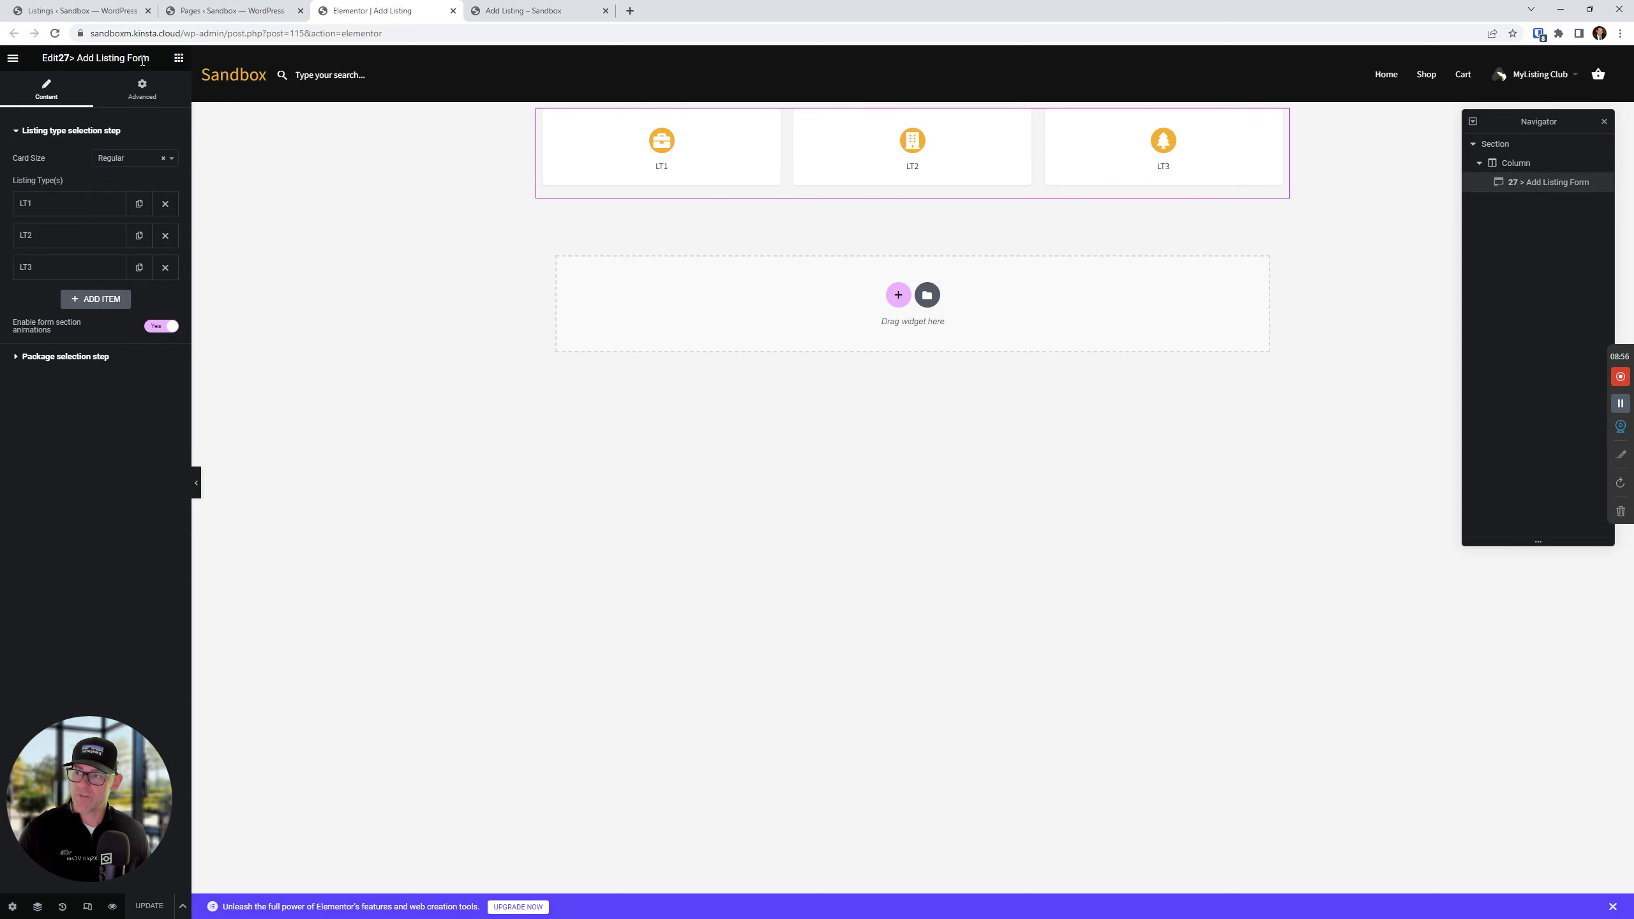
left_click(148, 95)
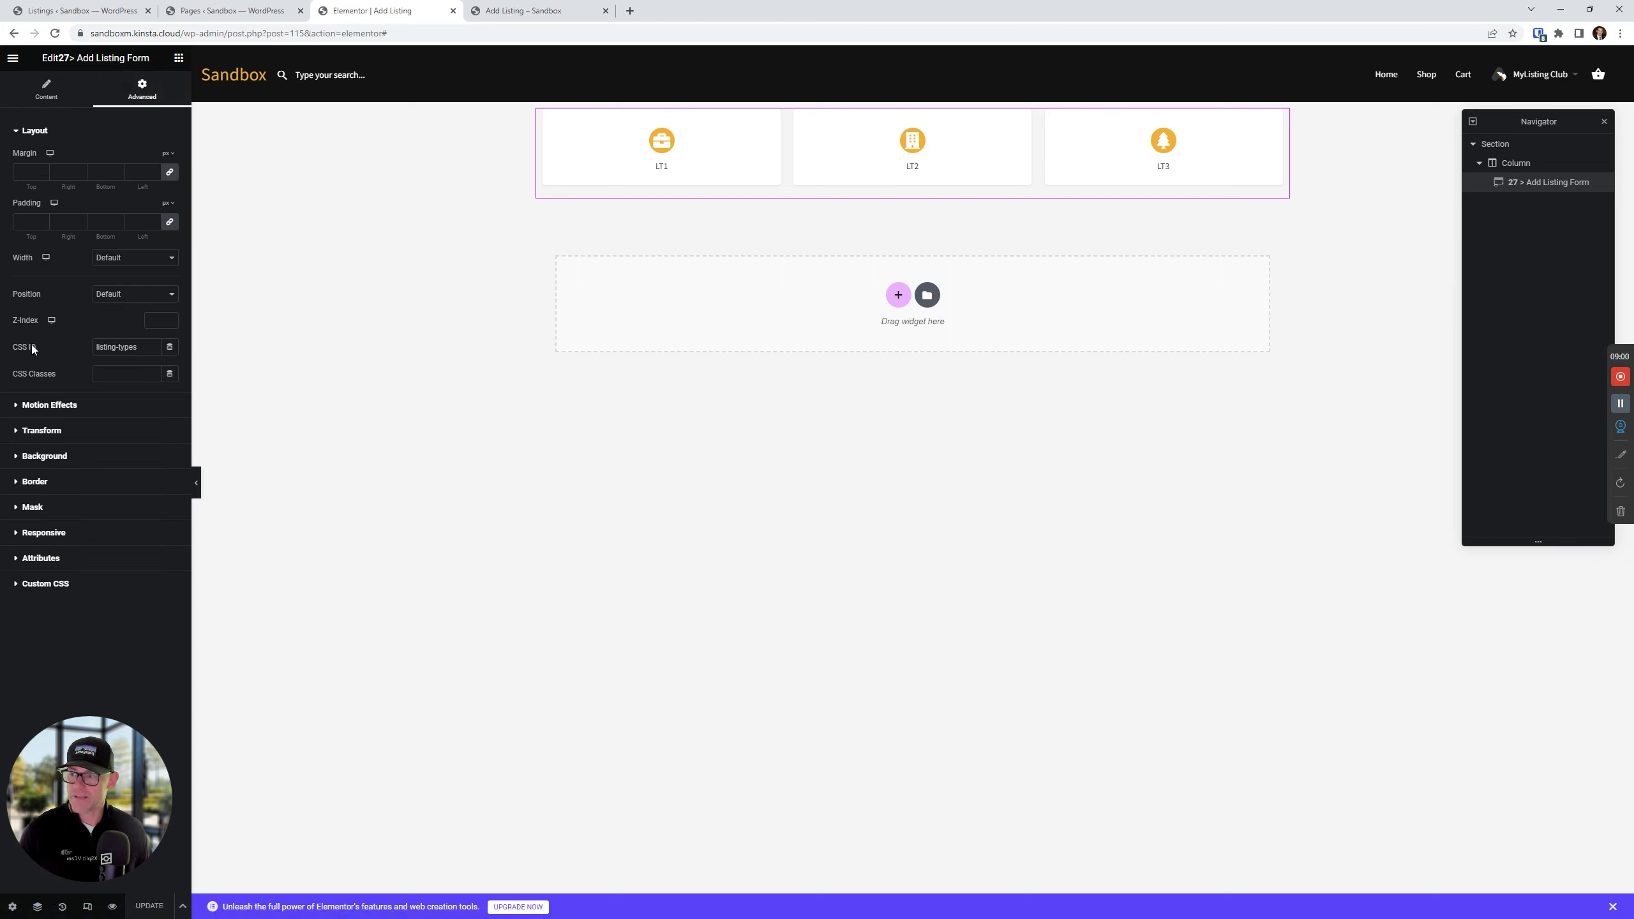
triple_click(118, 347)
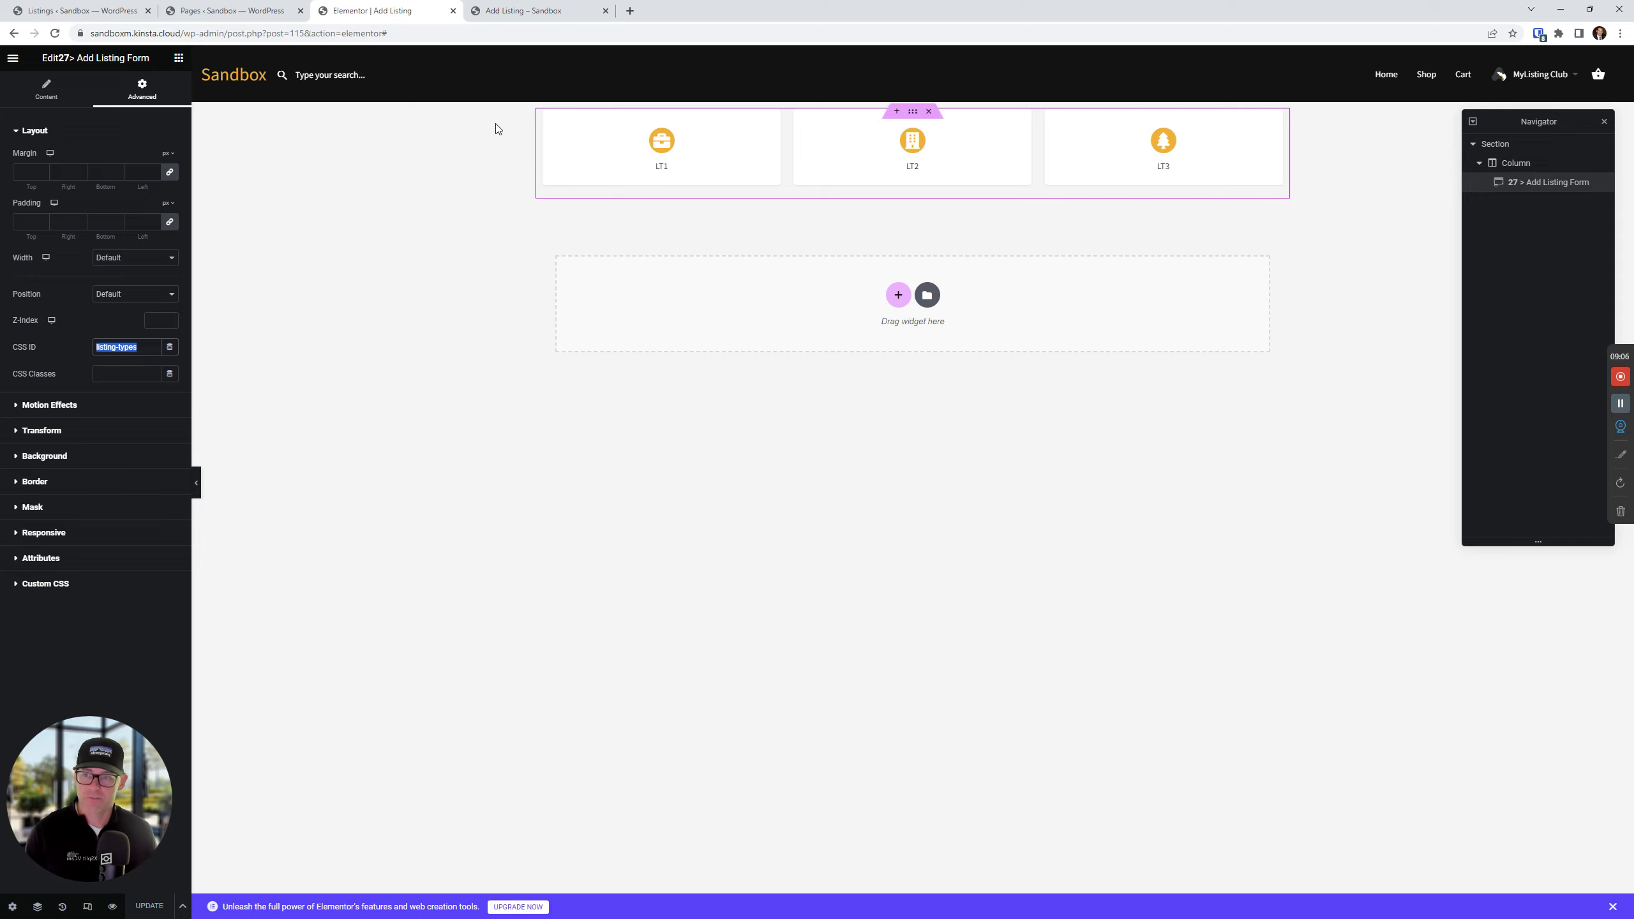
left_click(453, 11)
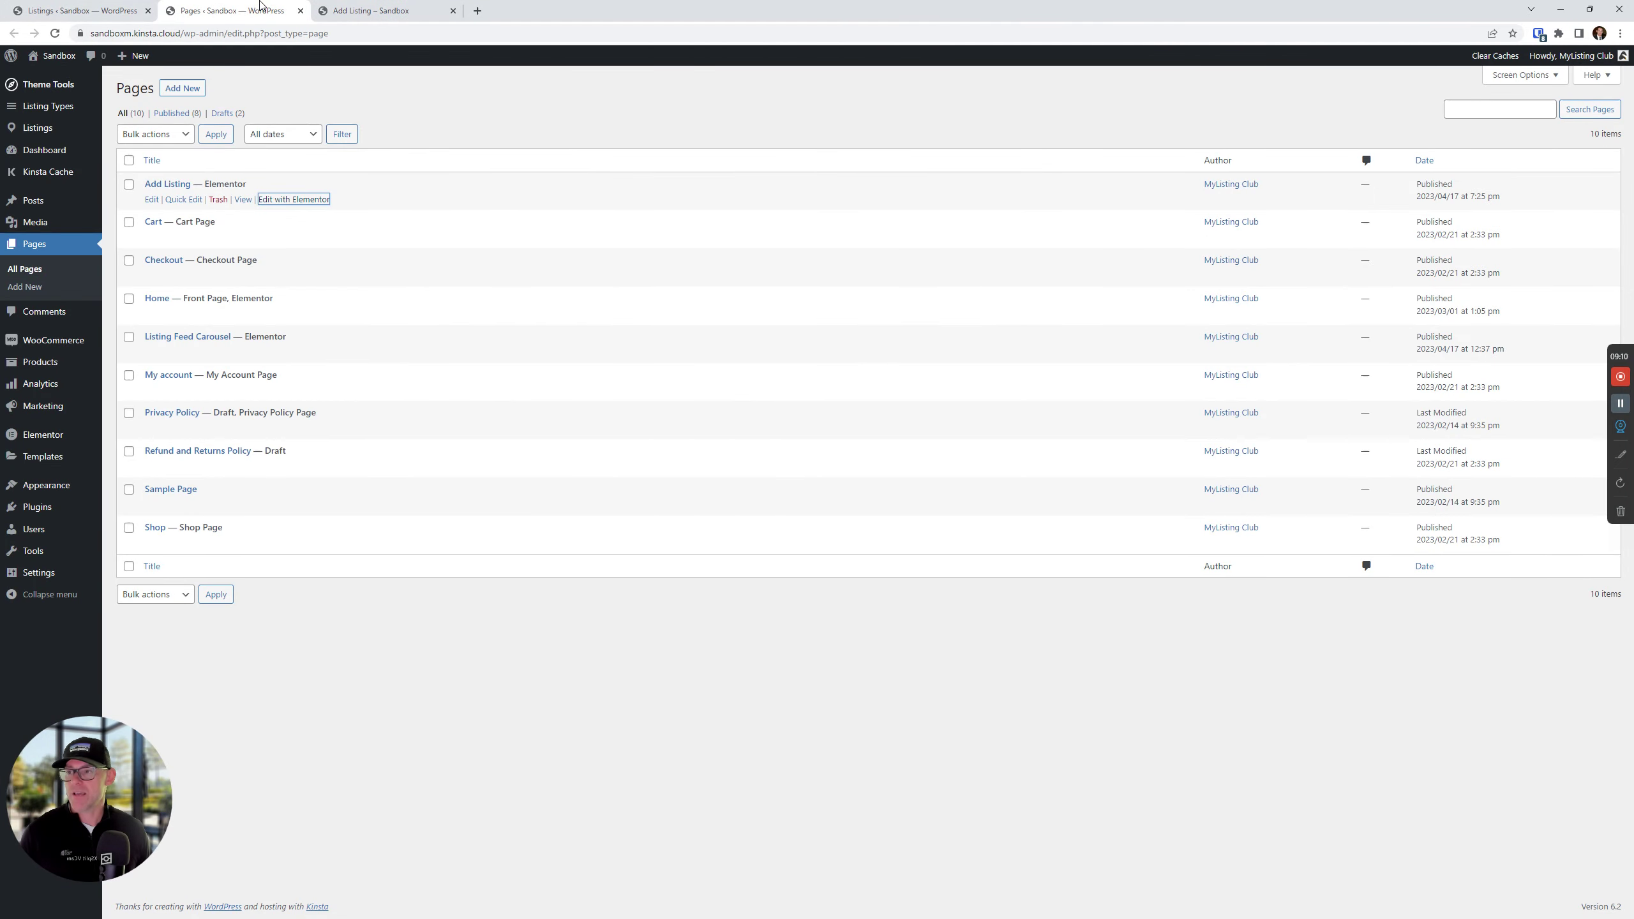
Step: Check the live Add Listing page boxes, then return to the WordPress admin
left_click(348, 10)
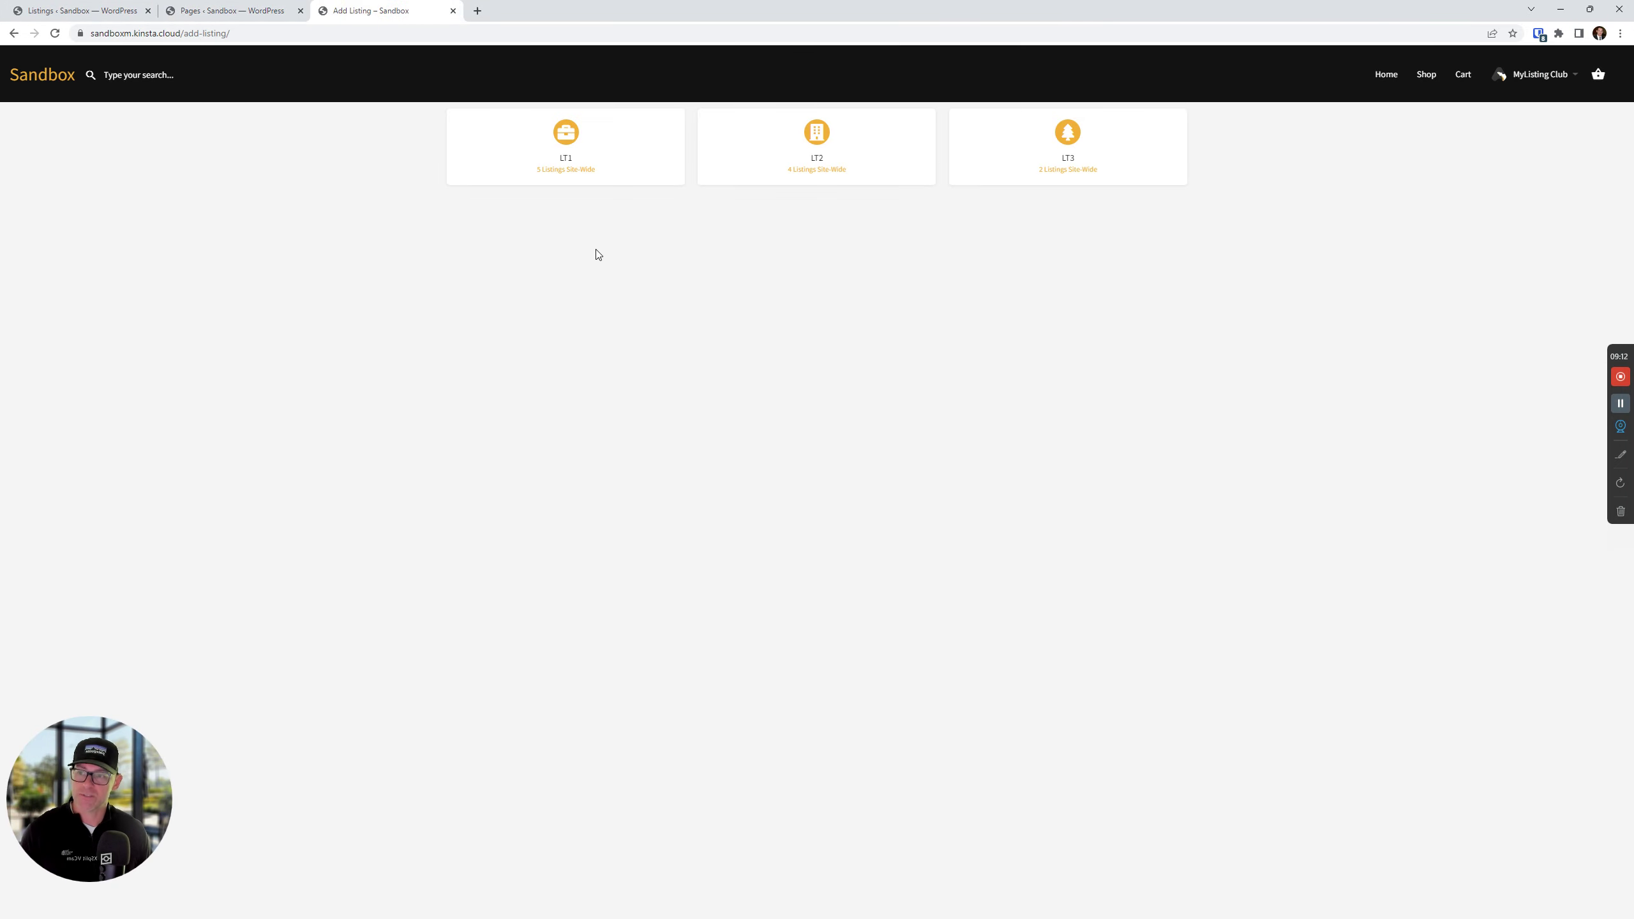
left_click(63, 5)
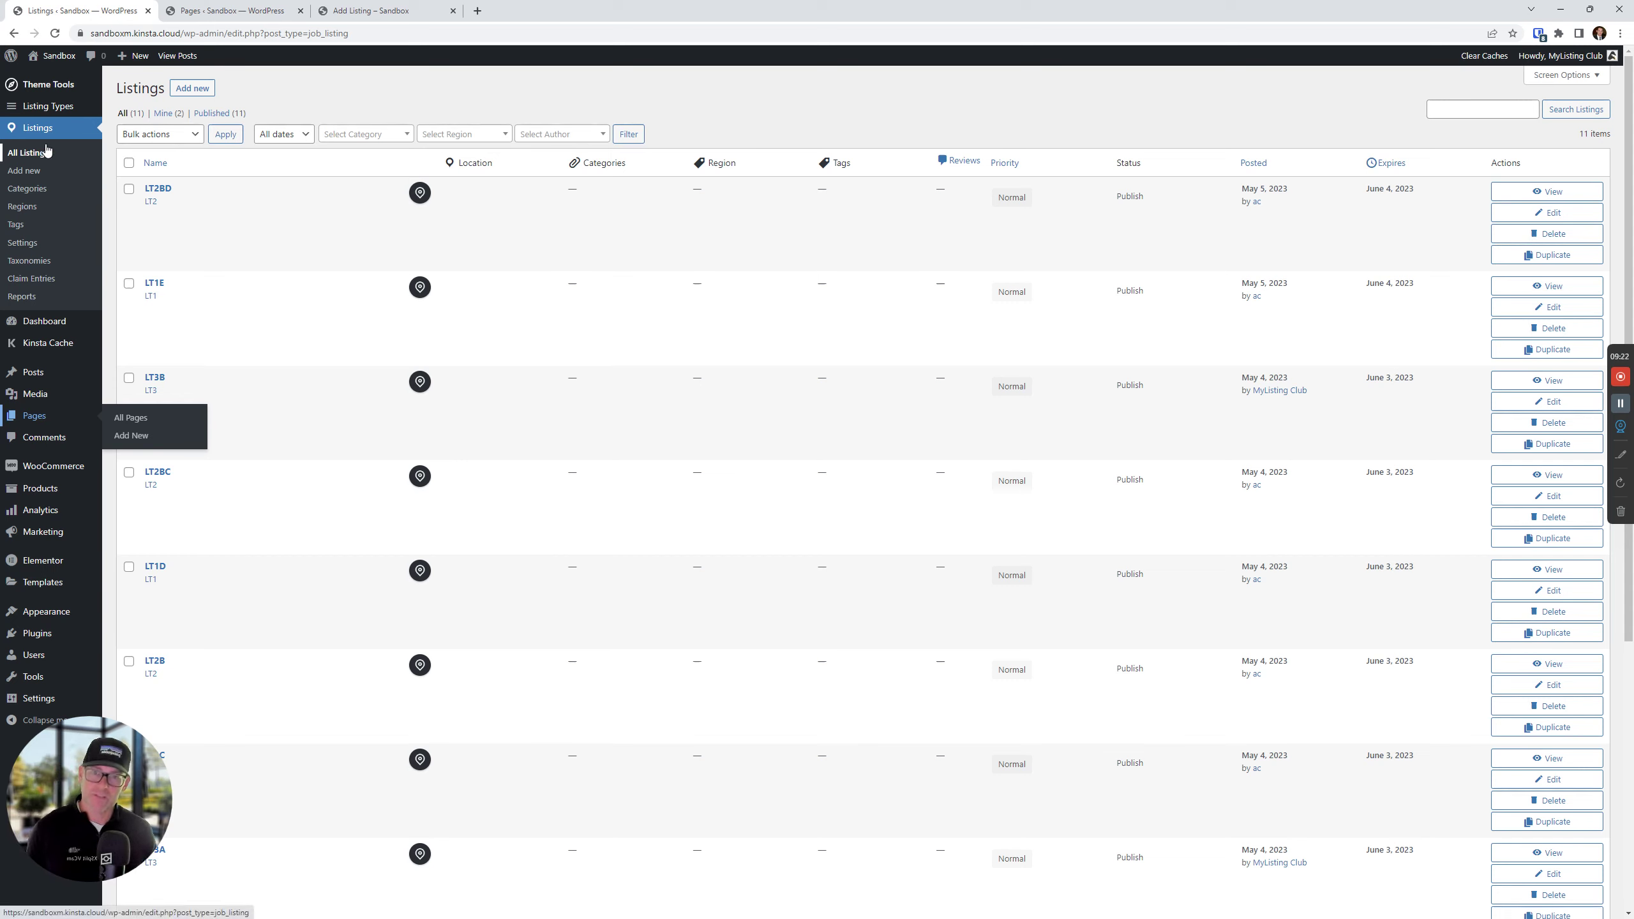
left_click(528, 86)
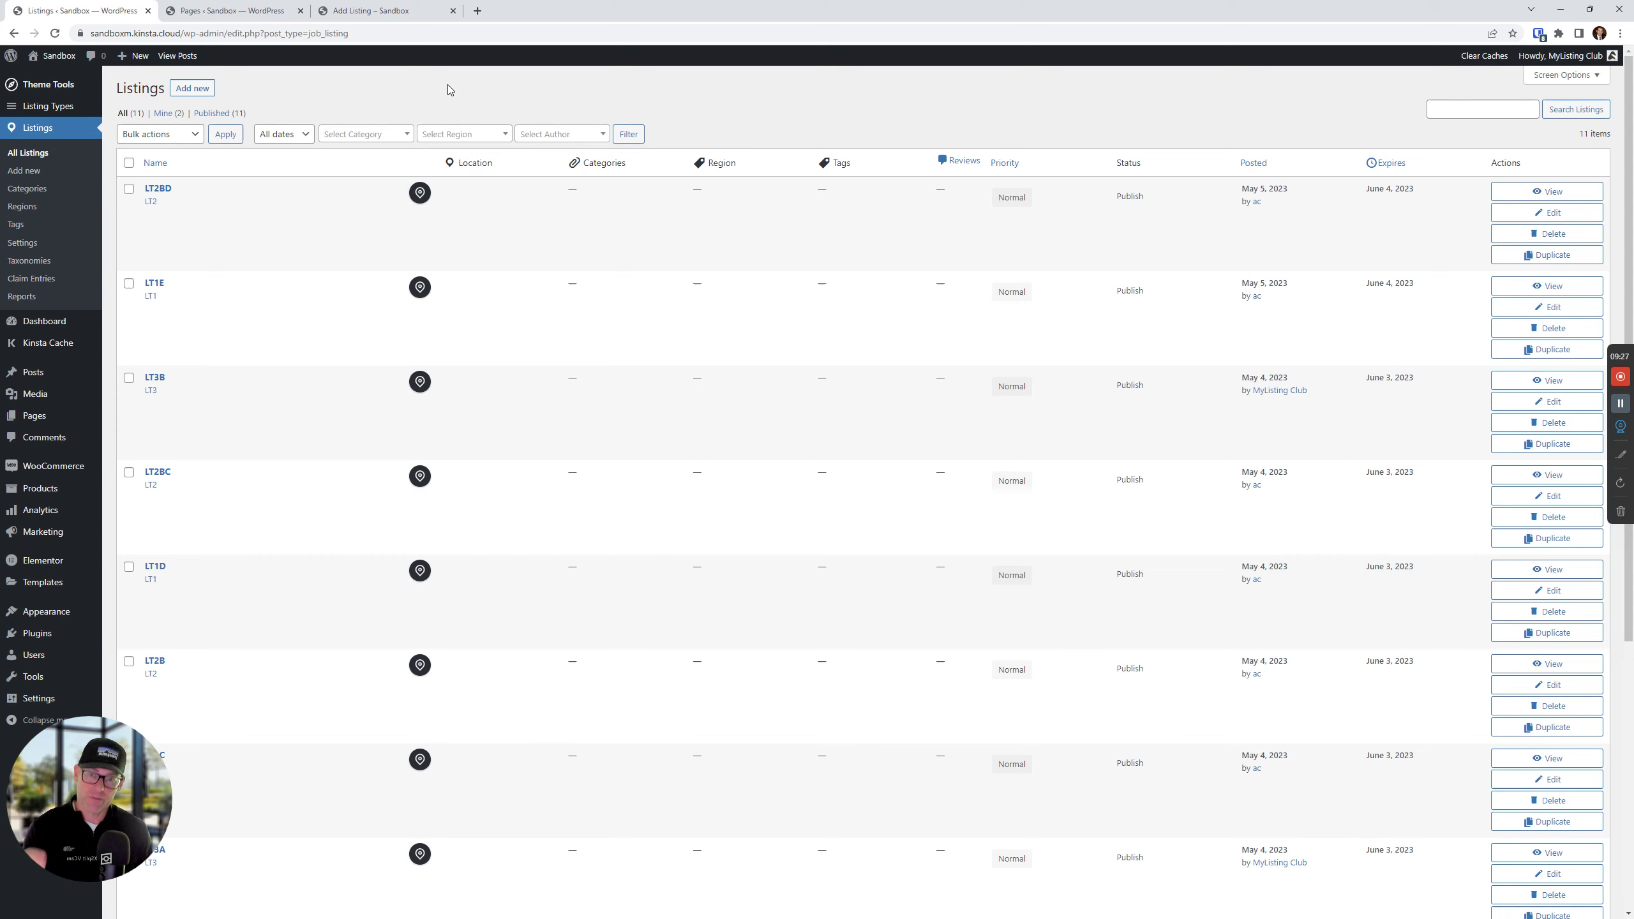
left_click(932, 109)
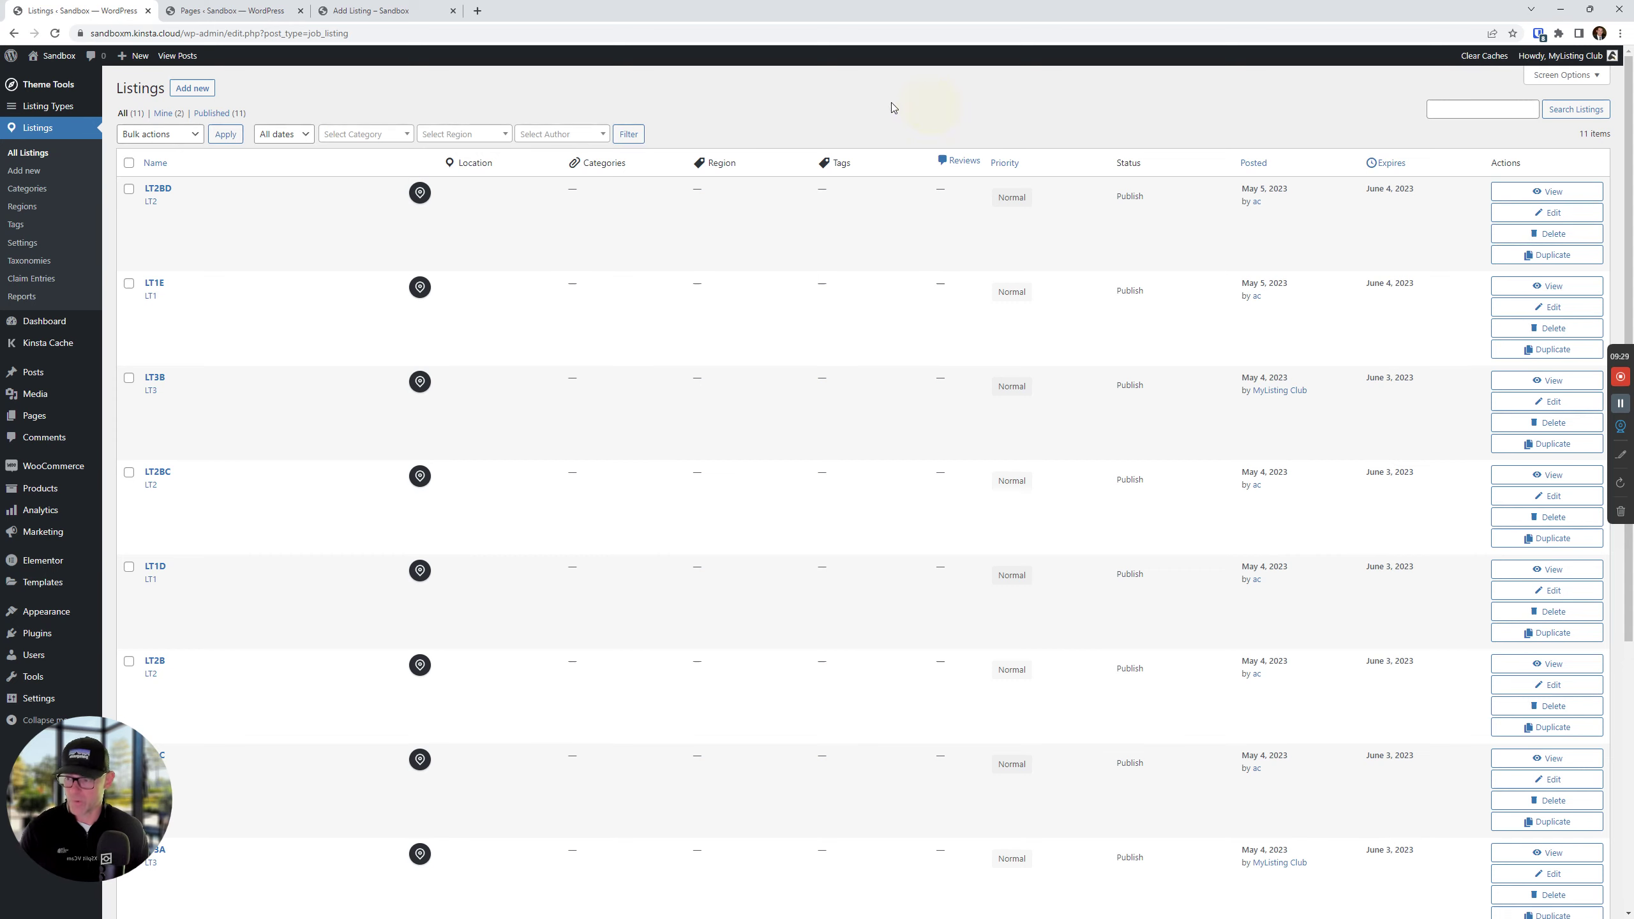
Step: Load script.js of MyListing Club - Flipping Boxes Listing Counter in the Plugin File Editor and highlight line 19
mouse_move(46, 639)
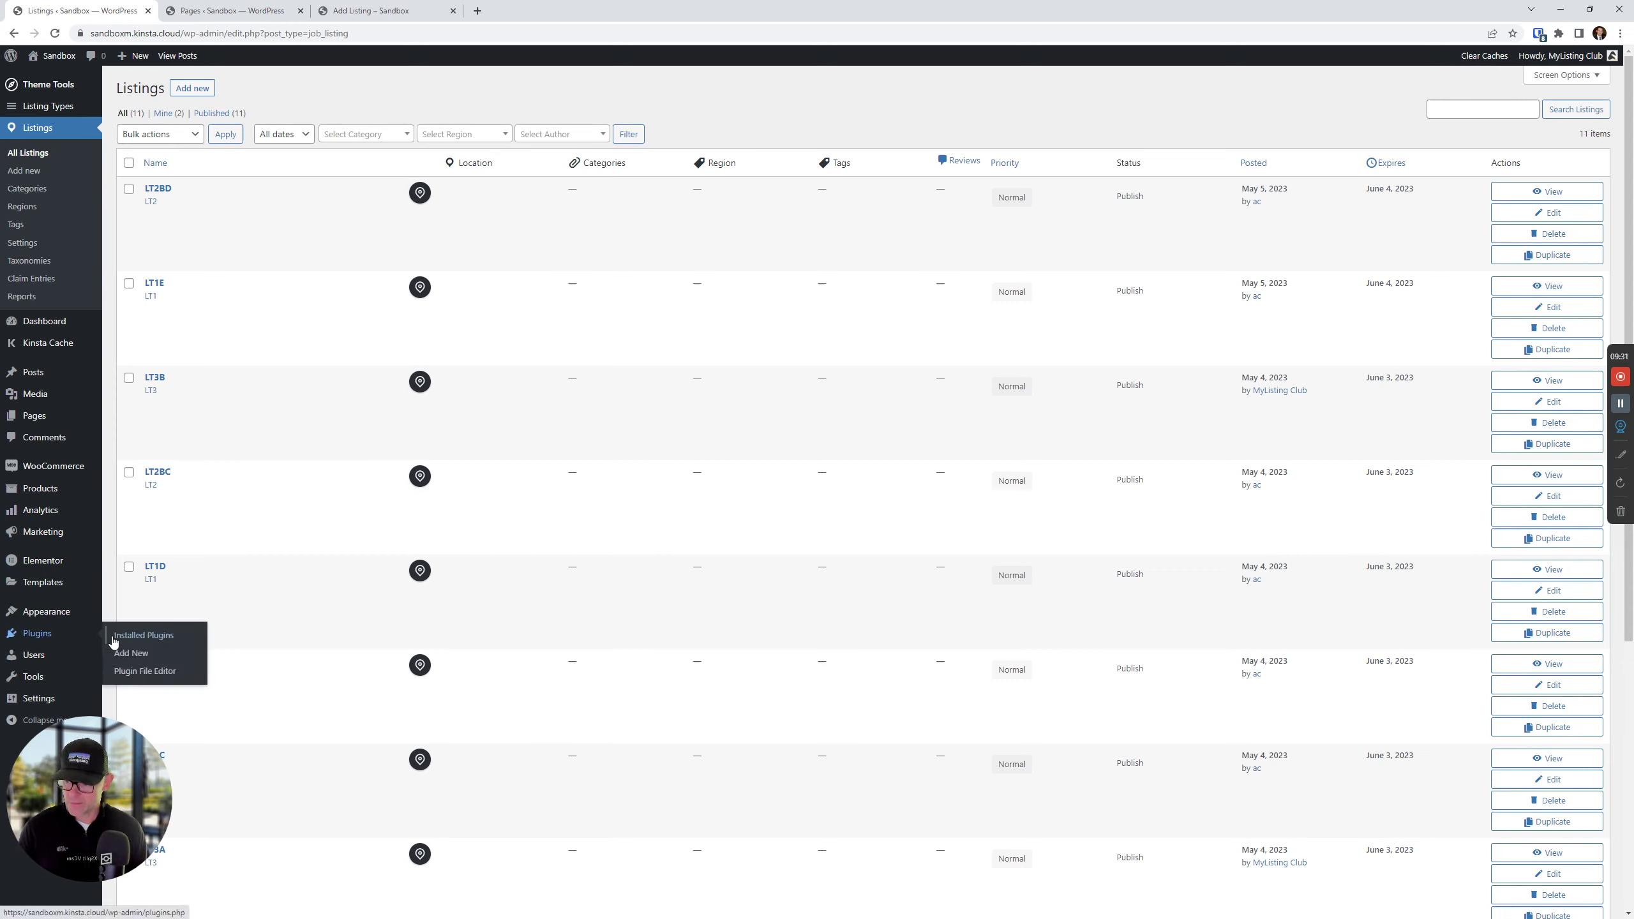
left_click(144, 671)
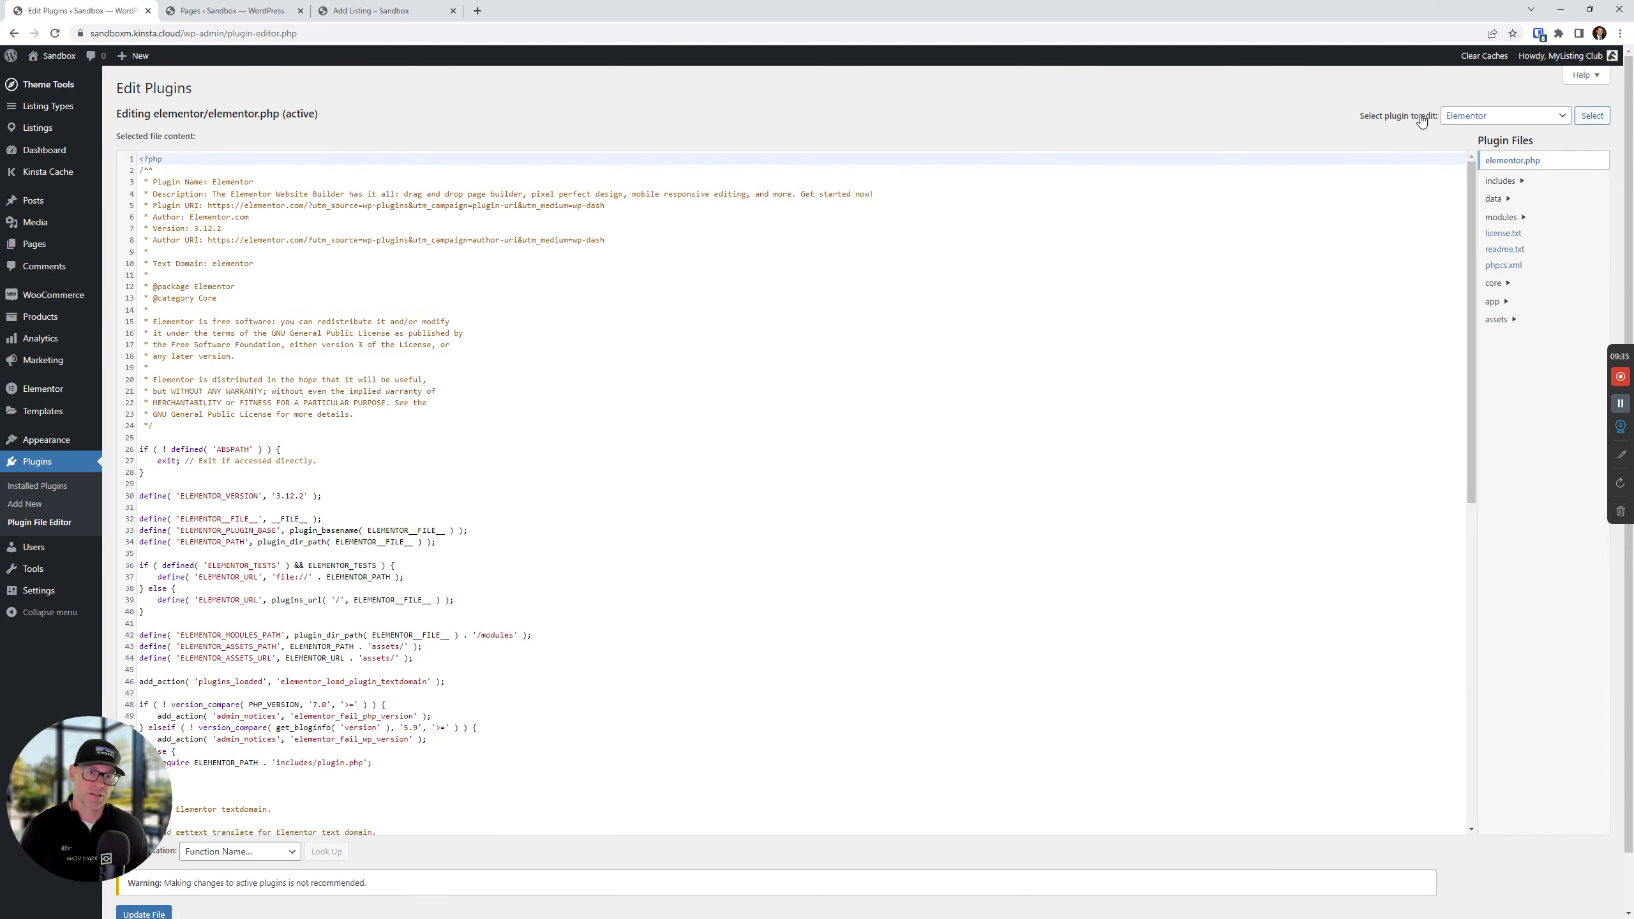
left_click(1450, 122)
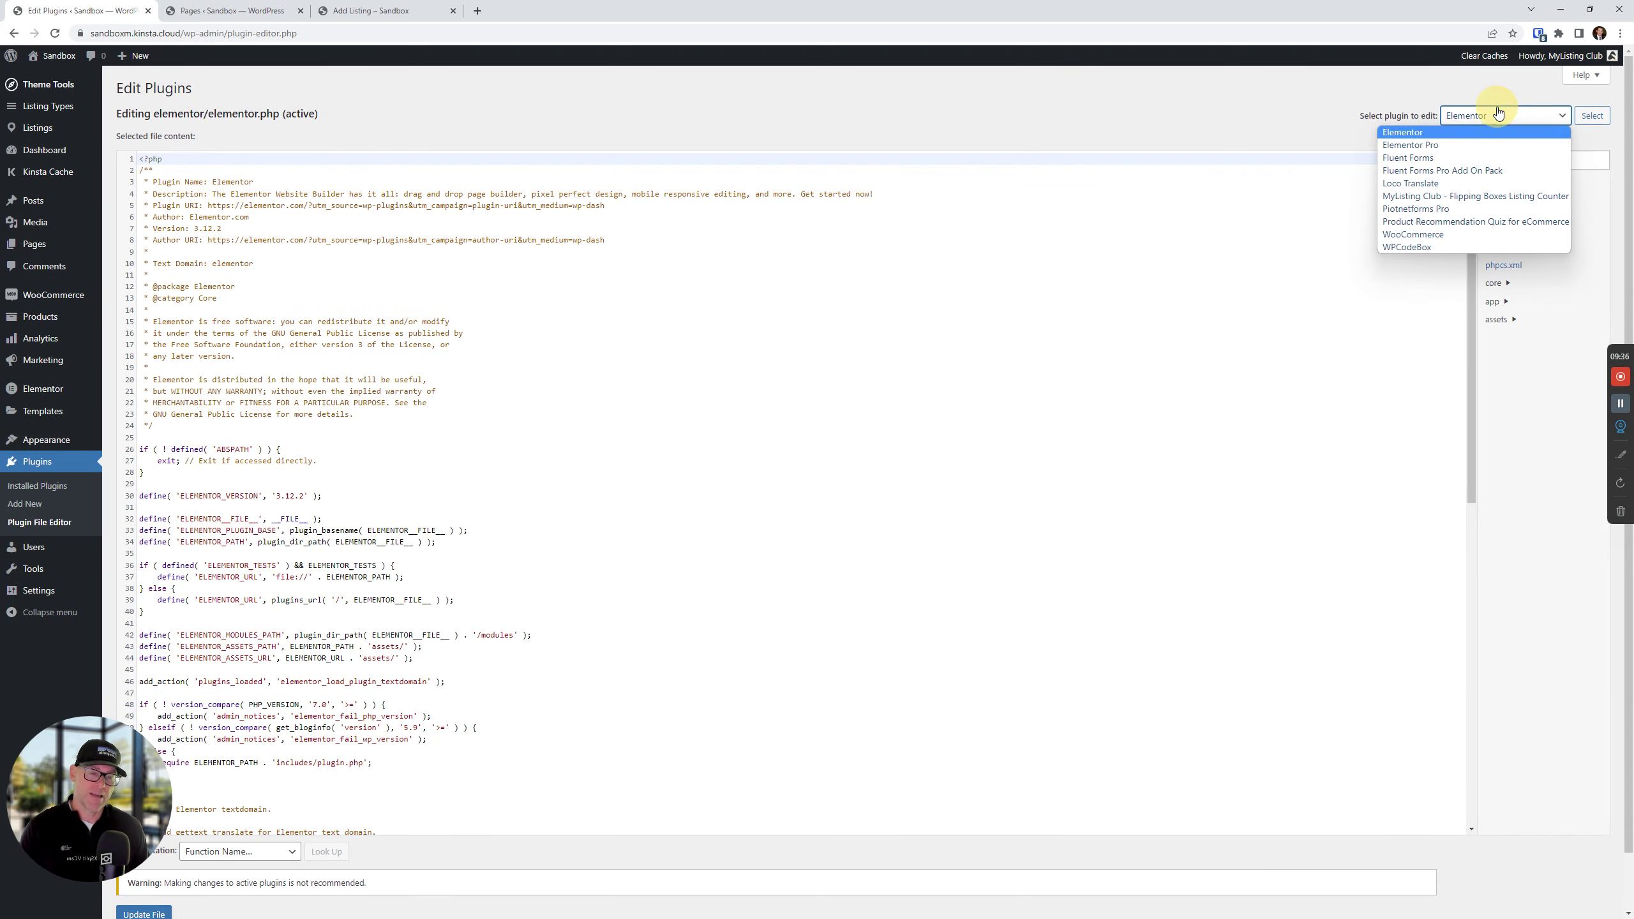
left_click(1443, 198)
left_click(1577, 116)
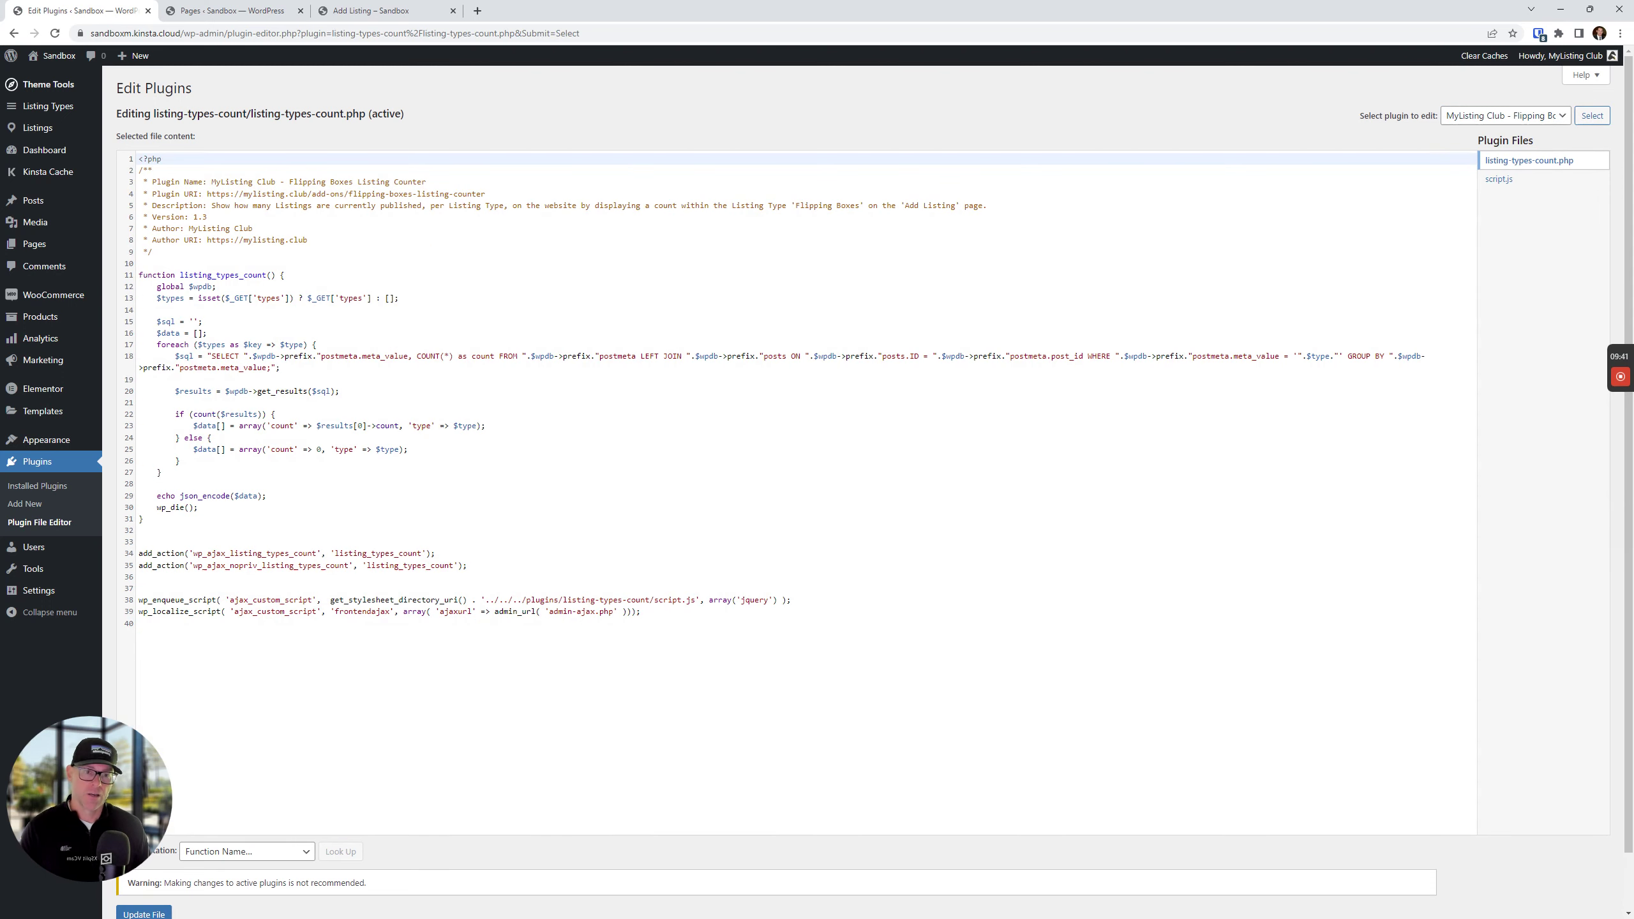
left_click(1505, 182)
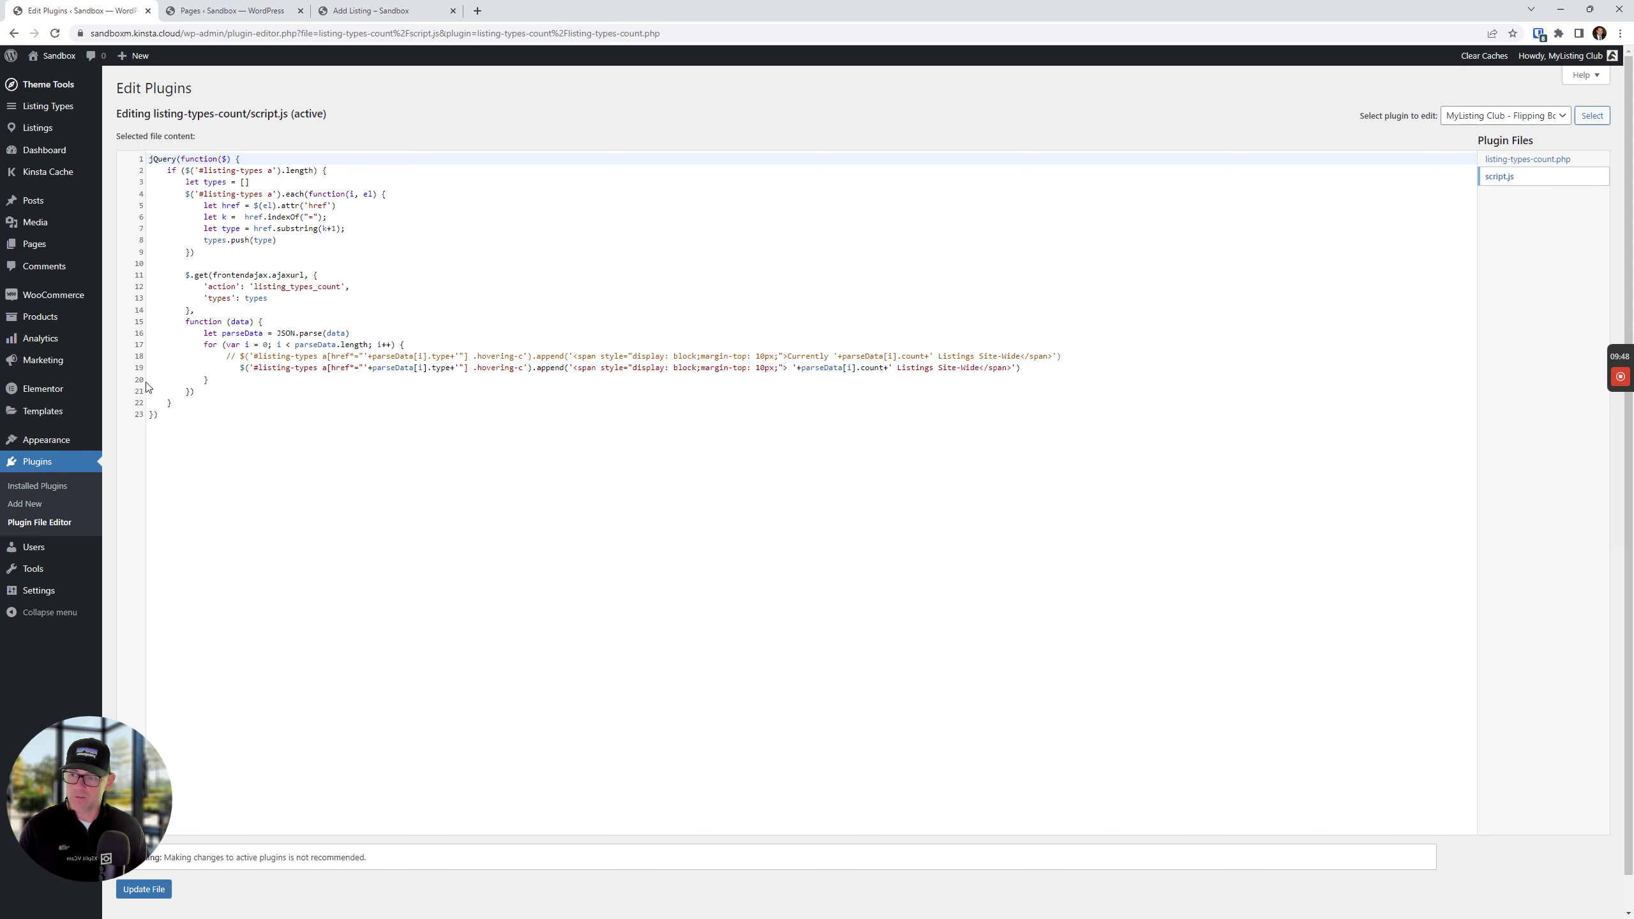
triple_click(268, 368)
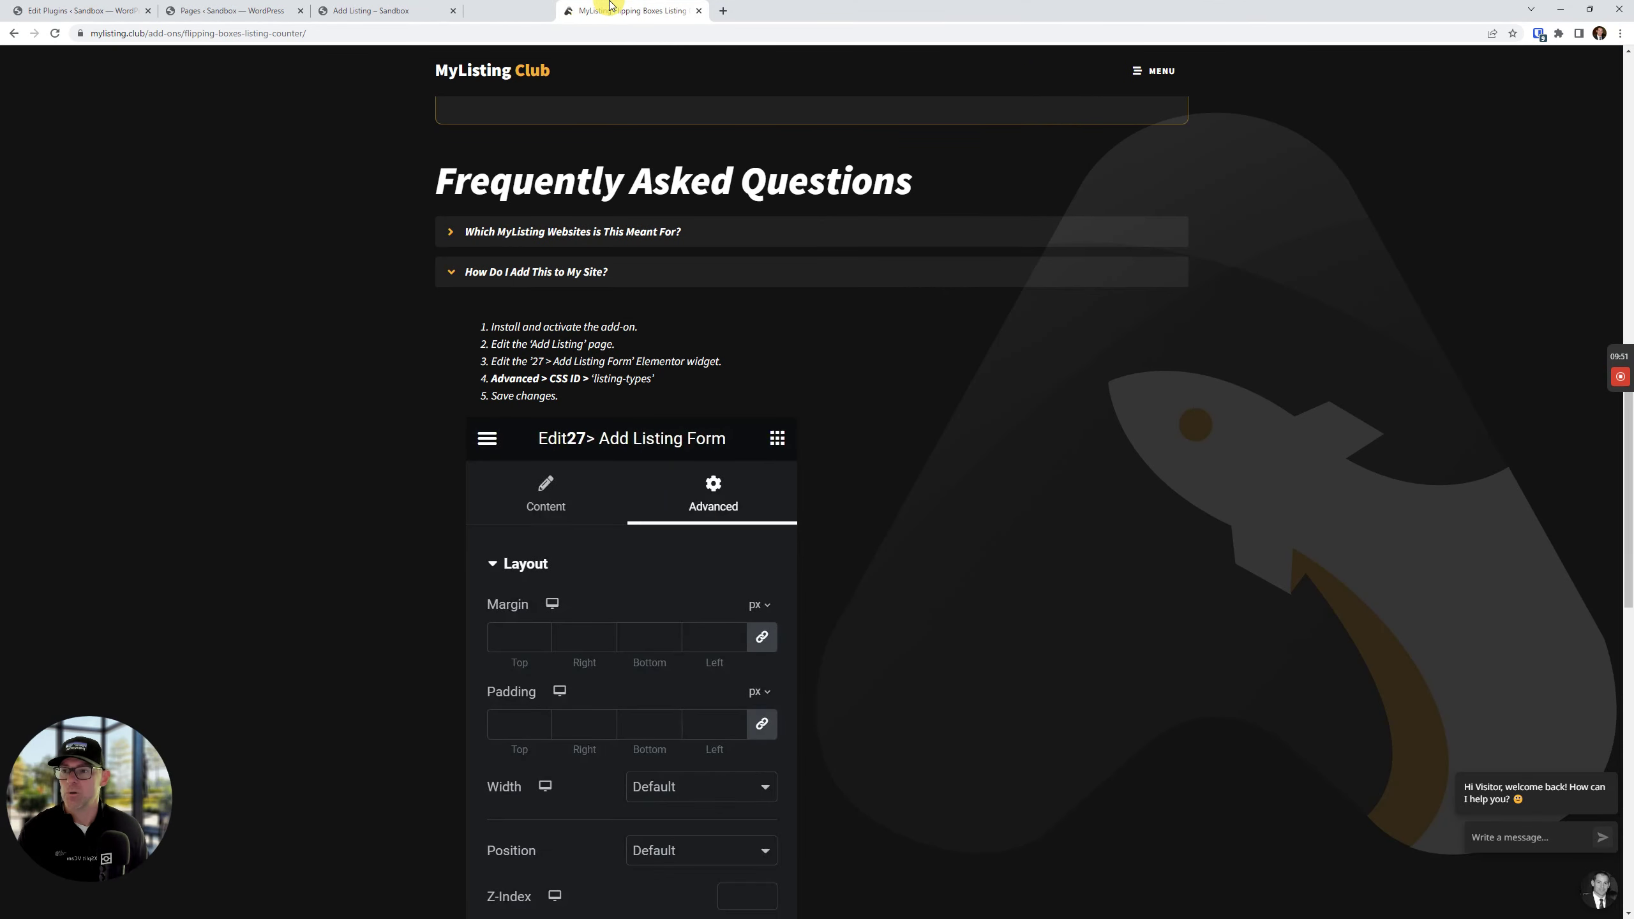
Step: Expand the 'How Do I Customize the Text Displayed?' answer and highlight the Option 2 (line 19) heading
left_click(506, 275)
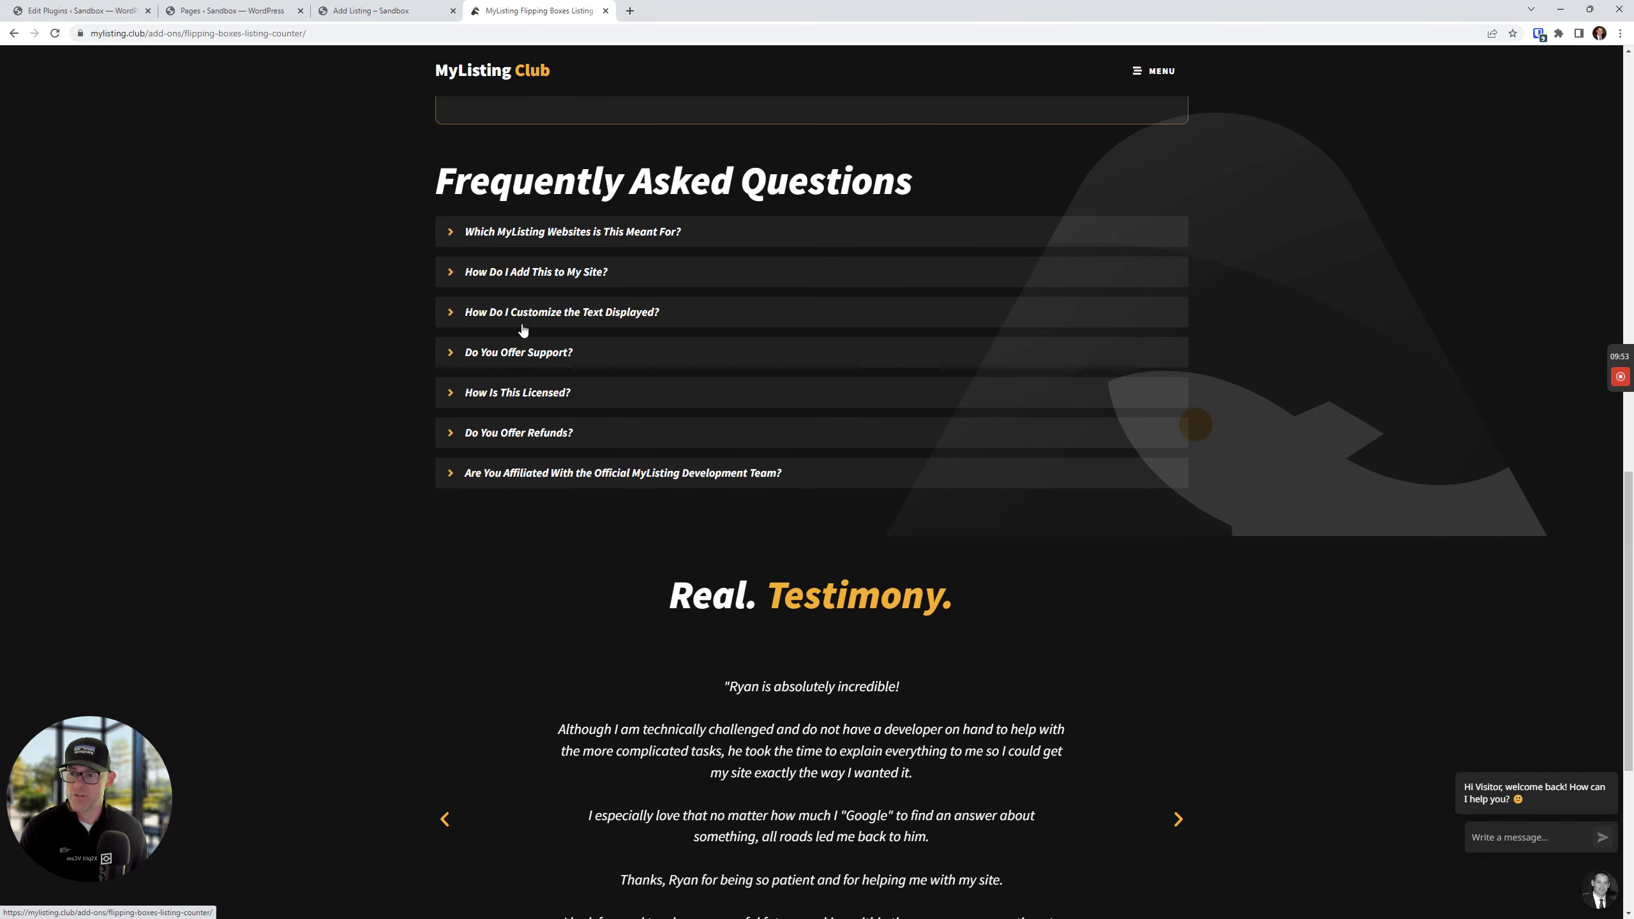
left_click(466, 314)
scroll(377, 332, "down", 2)
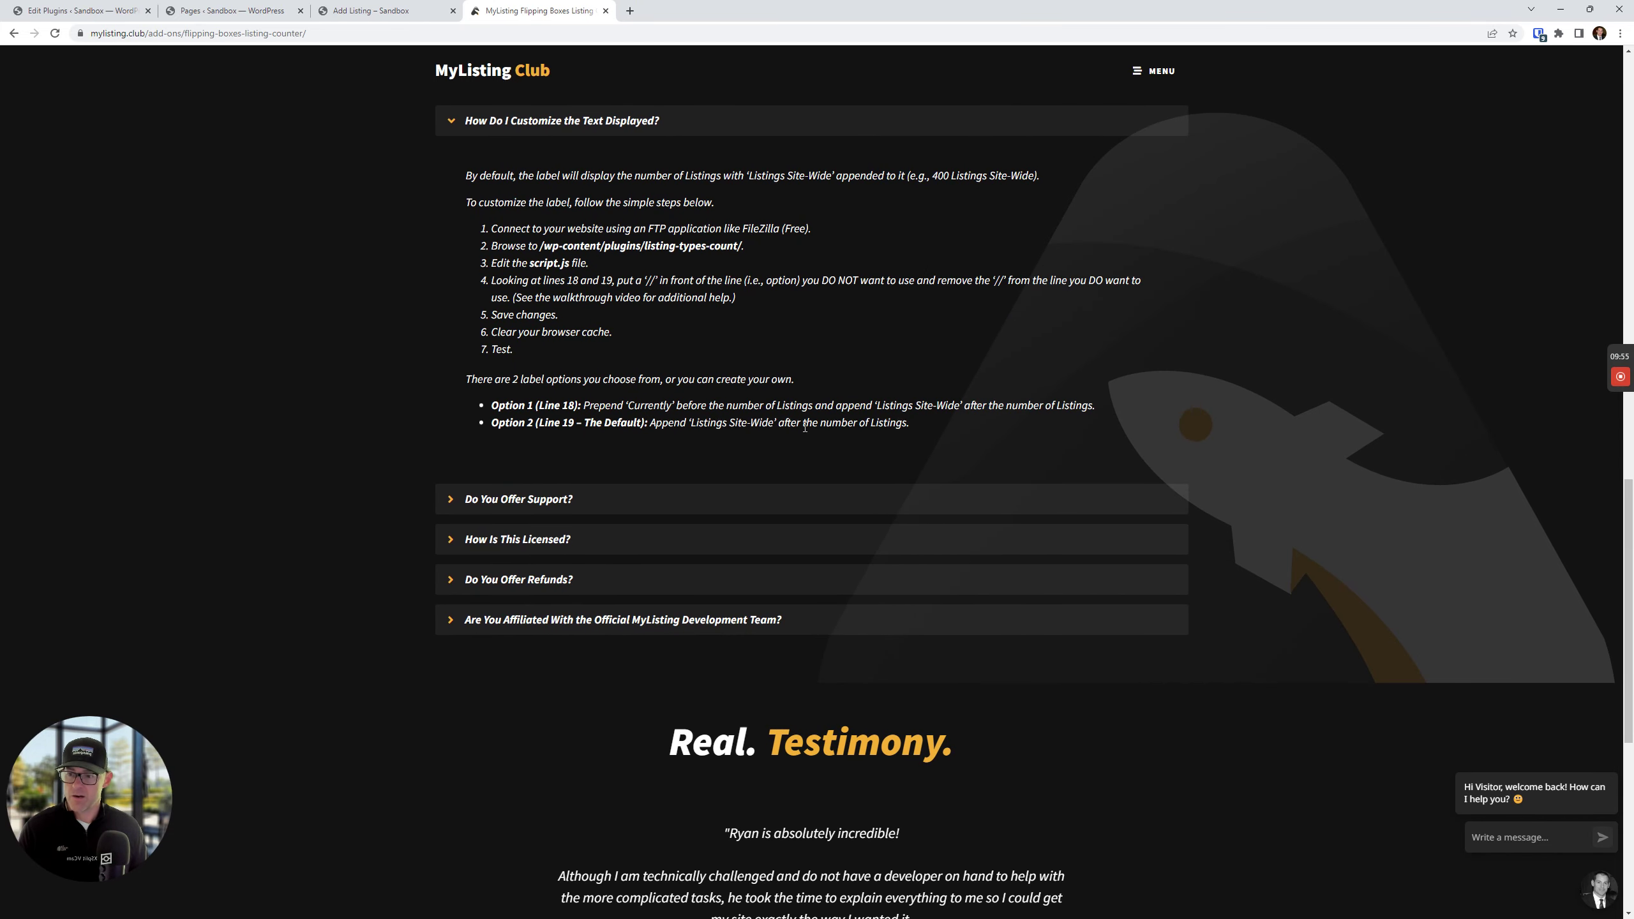
left_click_drag(499, 423, 655, 424)
left_click(655, 423)
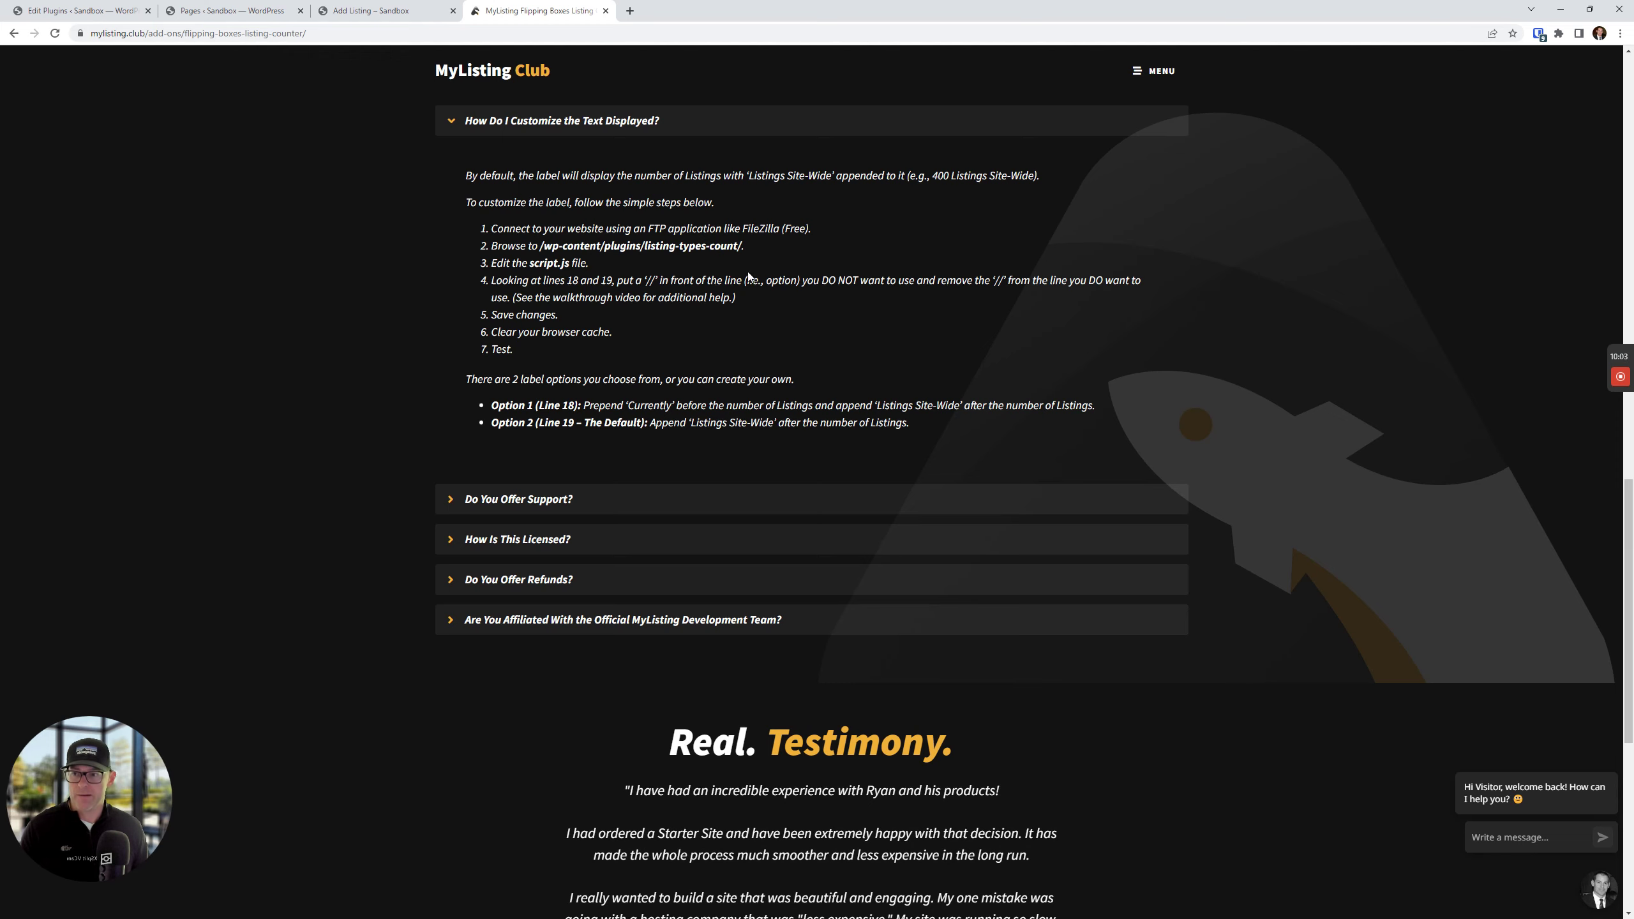
Step: Compare the counts on the Add Listing page, then highlight Option 1's description and the Test step
left_click(370, 10)
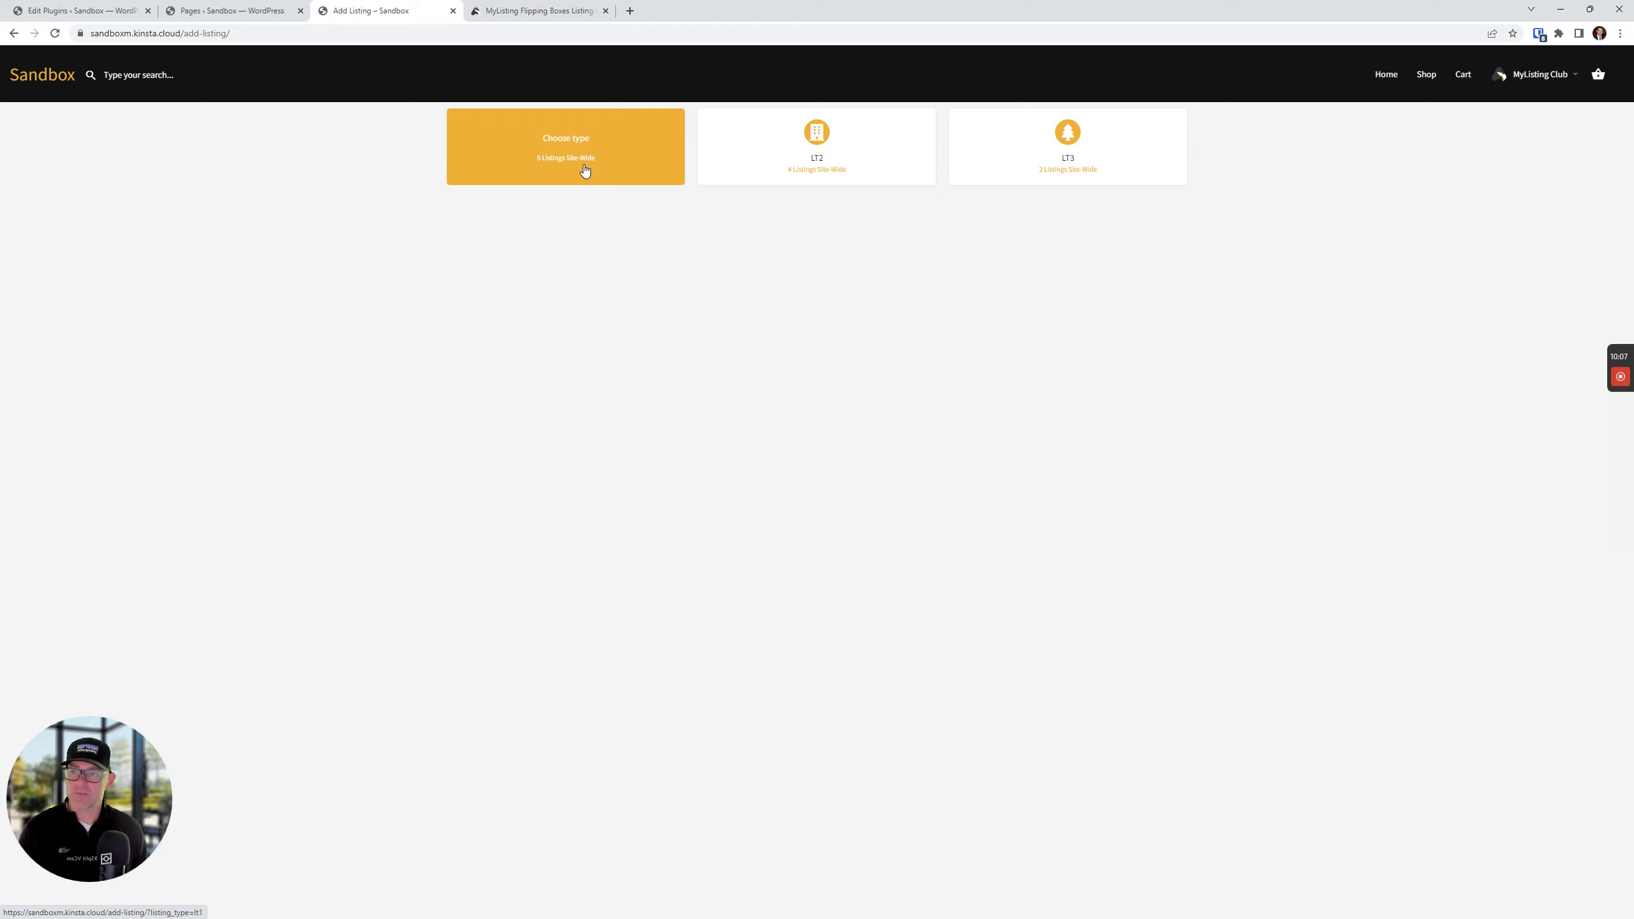
left_click(524, 10)
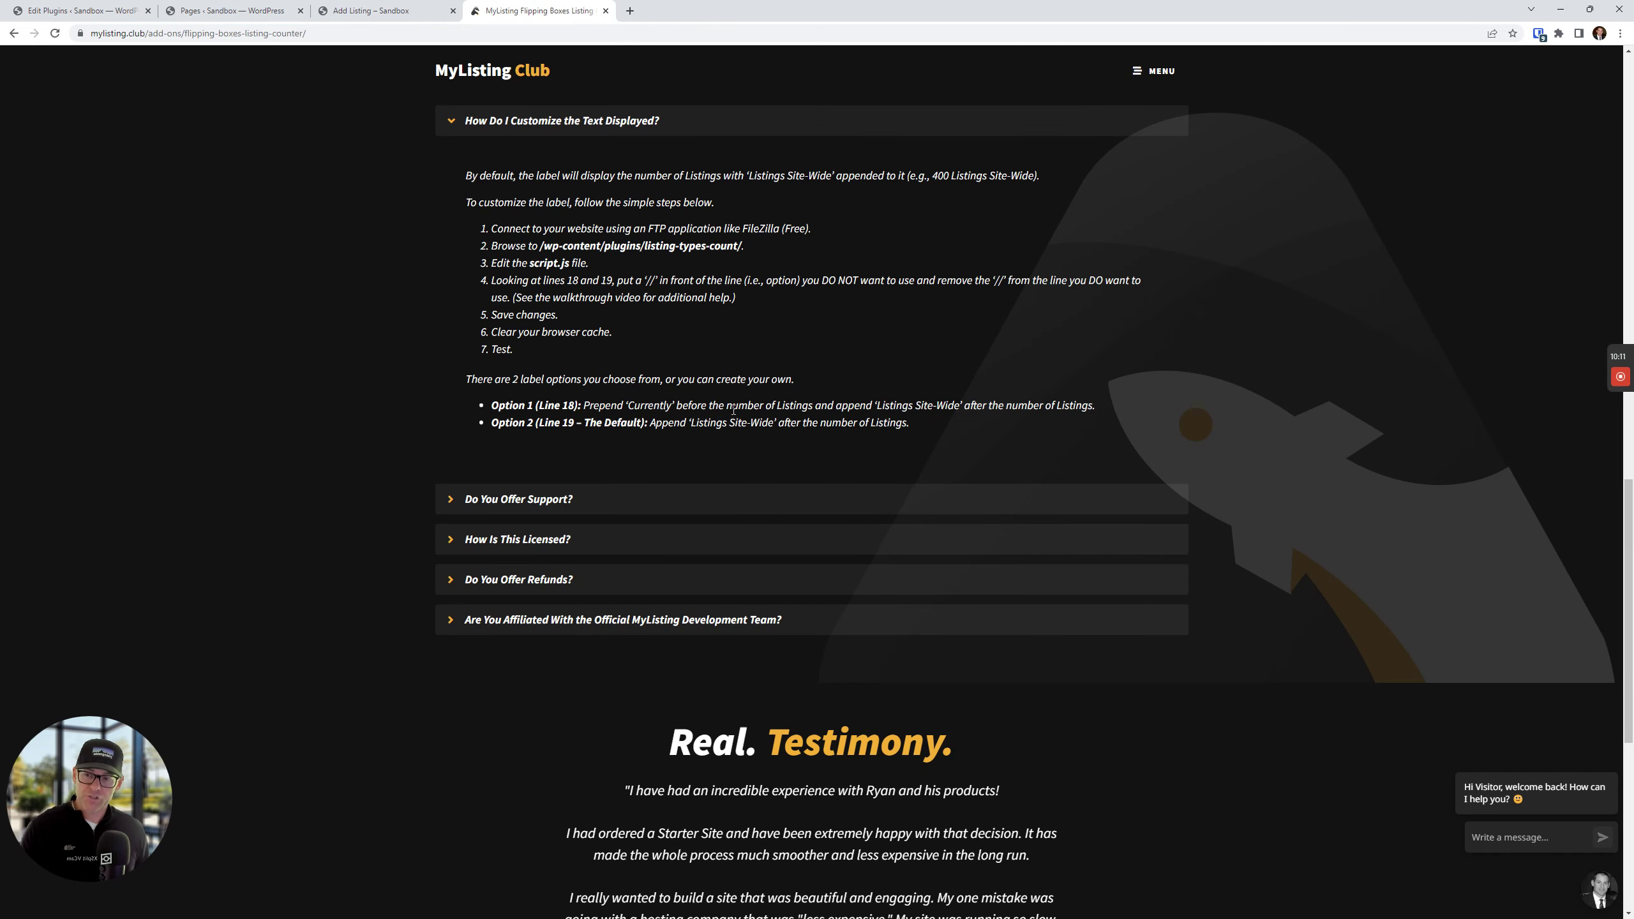
triple_click(569, 405)
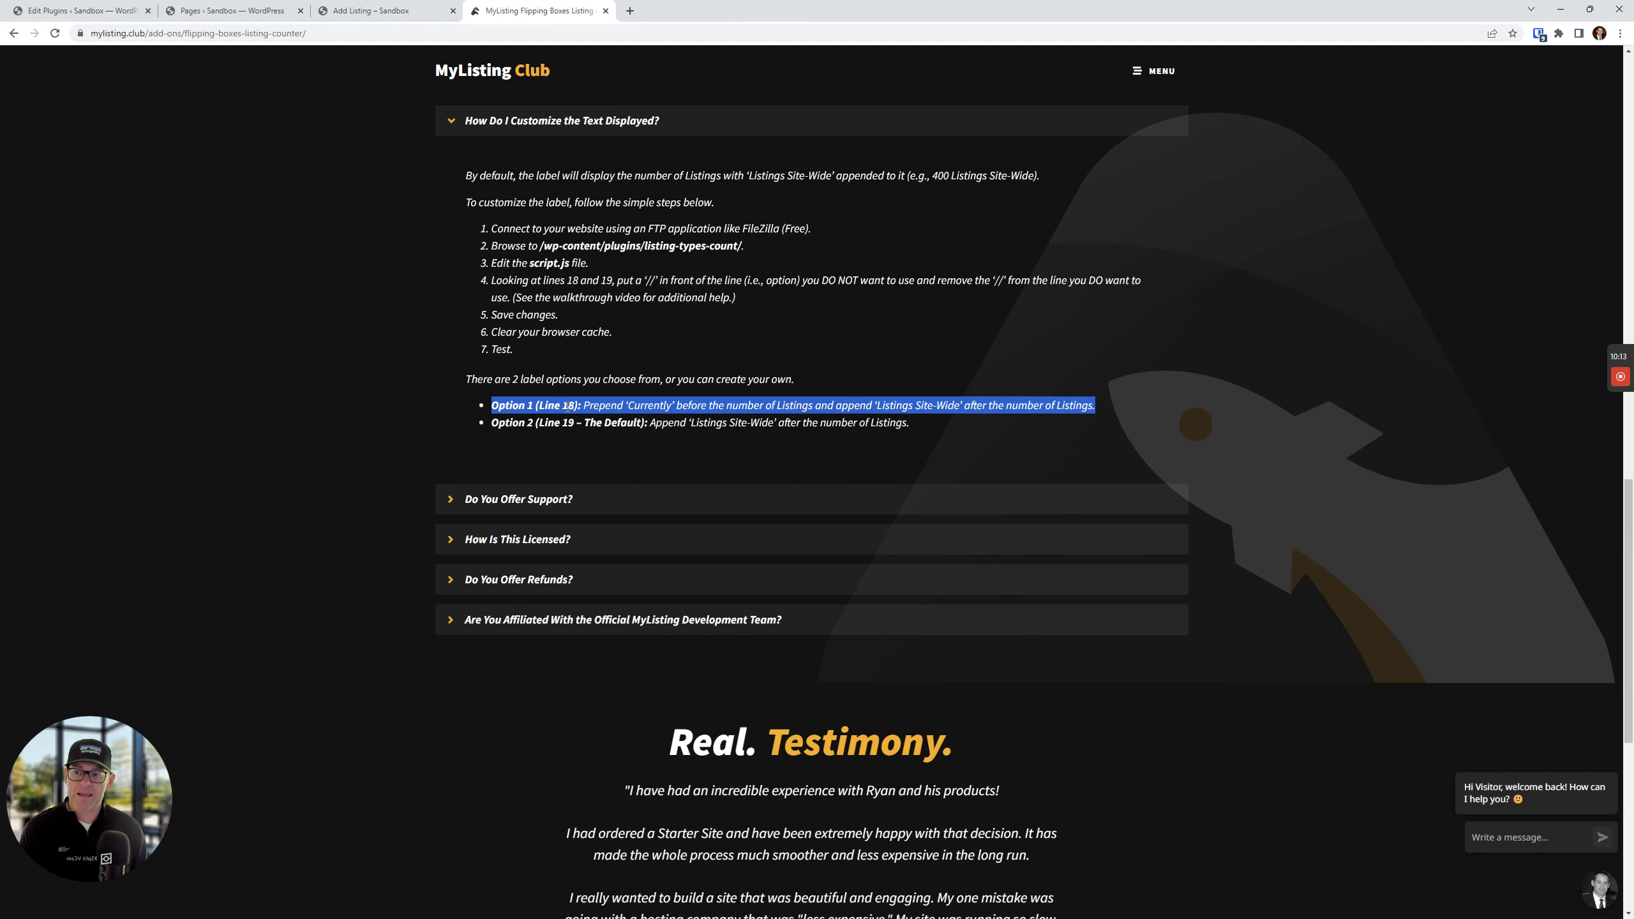
triple_click(622, 342)
Step: Highlight the save, clear-cache and test steps, then glance at the Add Listing page
left_click_drag(621, 343, 547, 297)
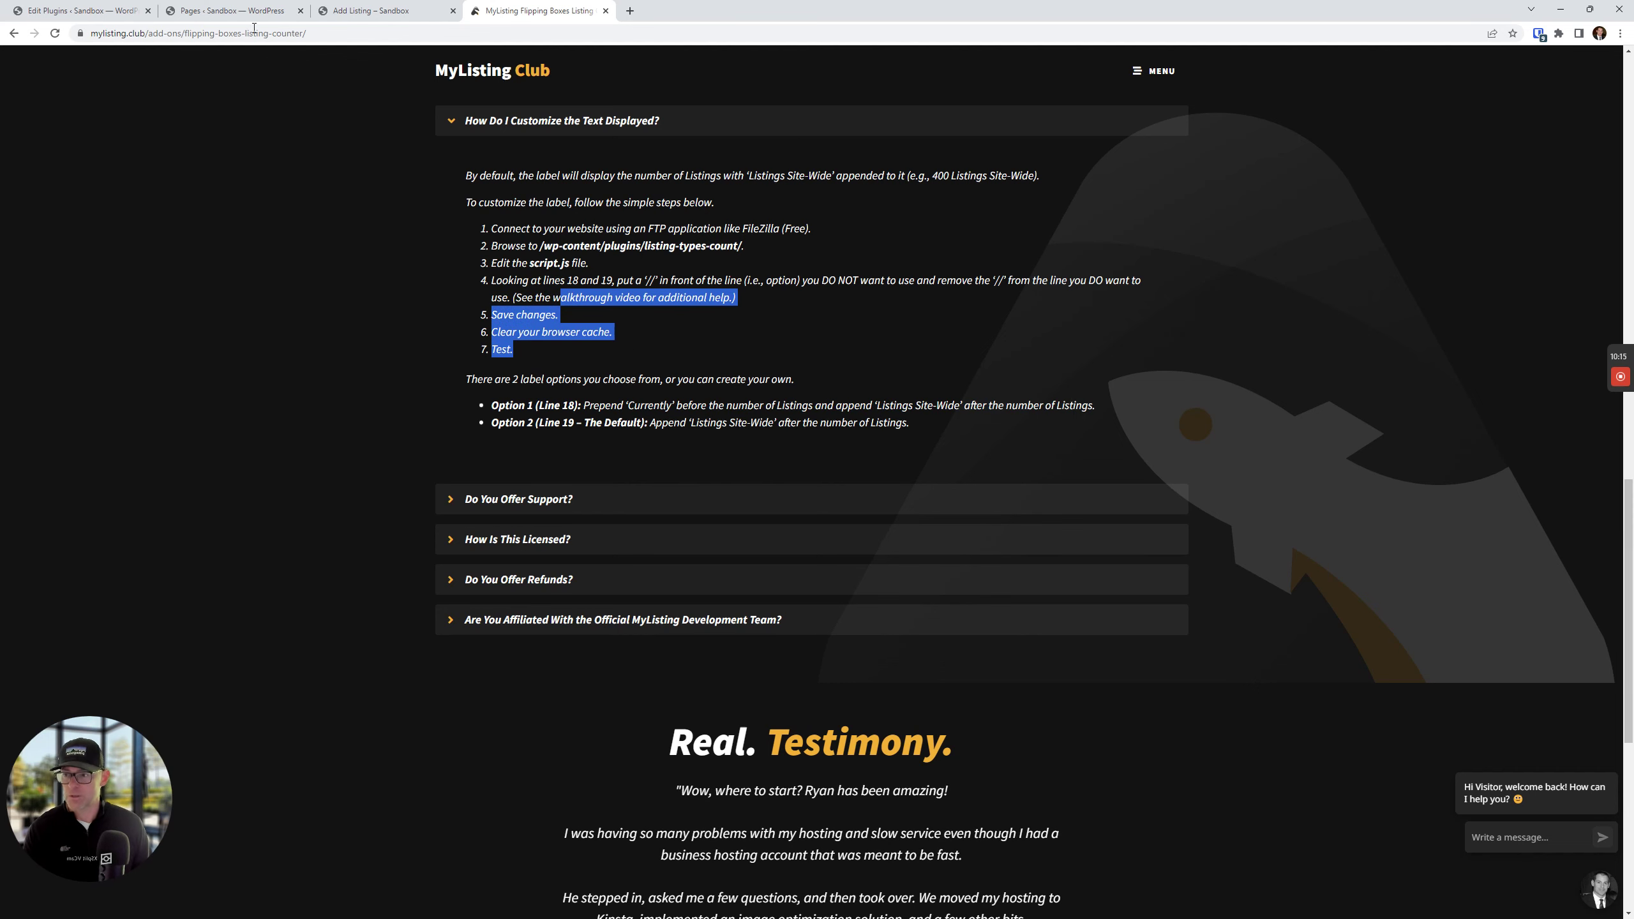
left_click(232, 10)
left_click(350, 9)
left_click(77, 10)
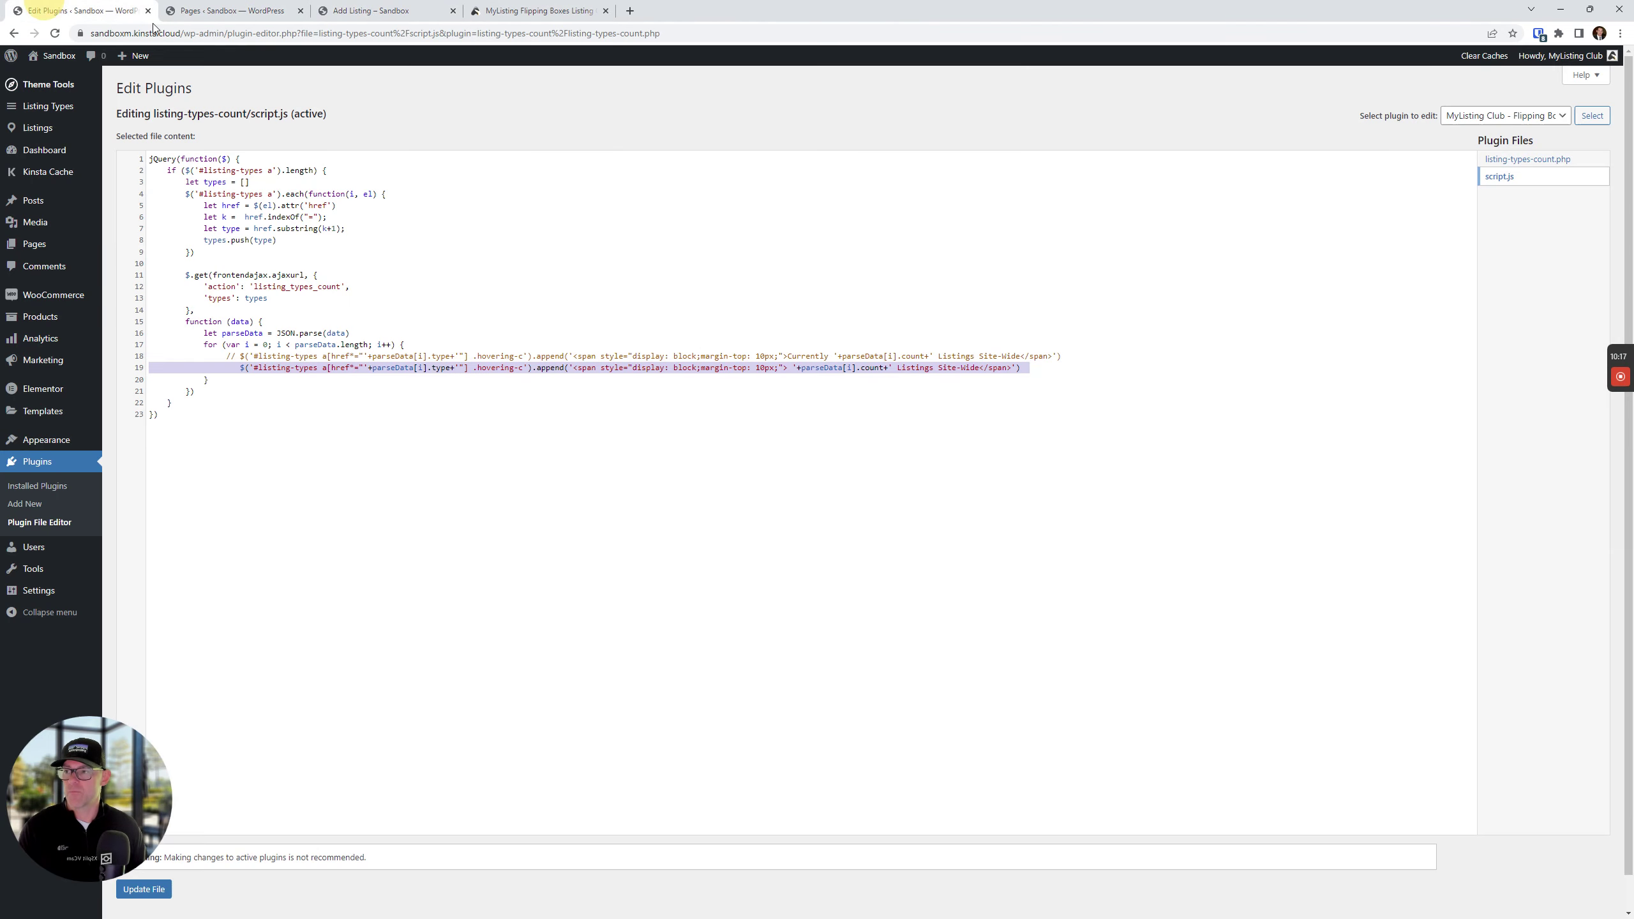
Step: In script.js, comment out line 19 with //, uncomment line 18, and save the file
left_click(888, 283)
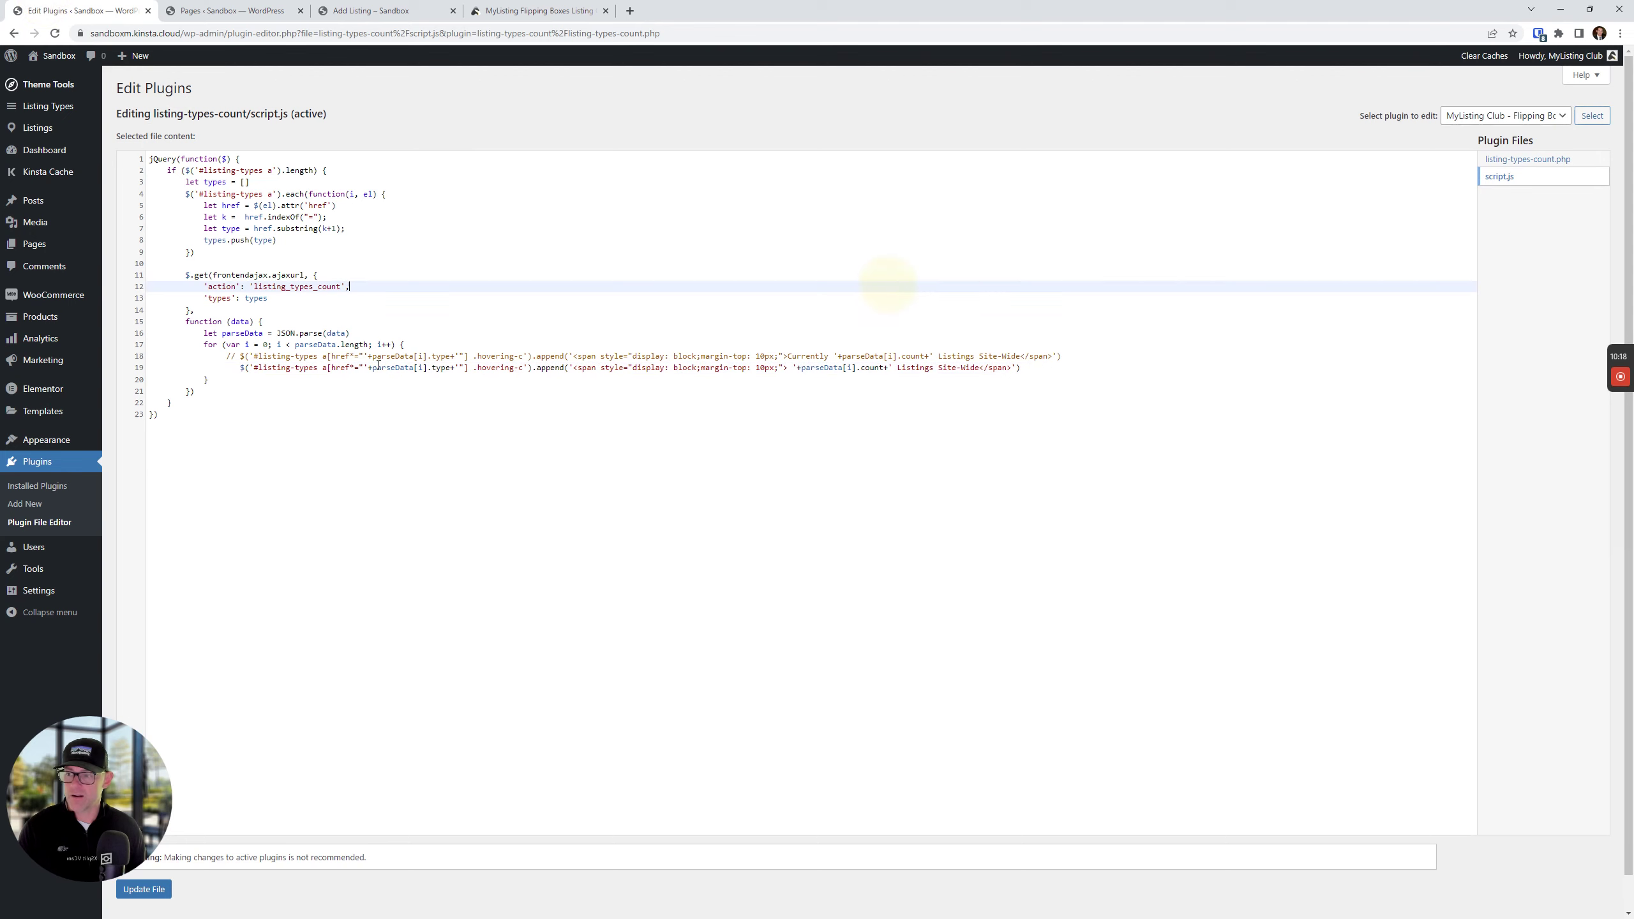
left_click(229, 368)
type("//")
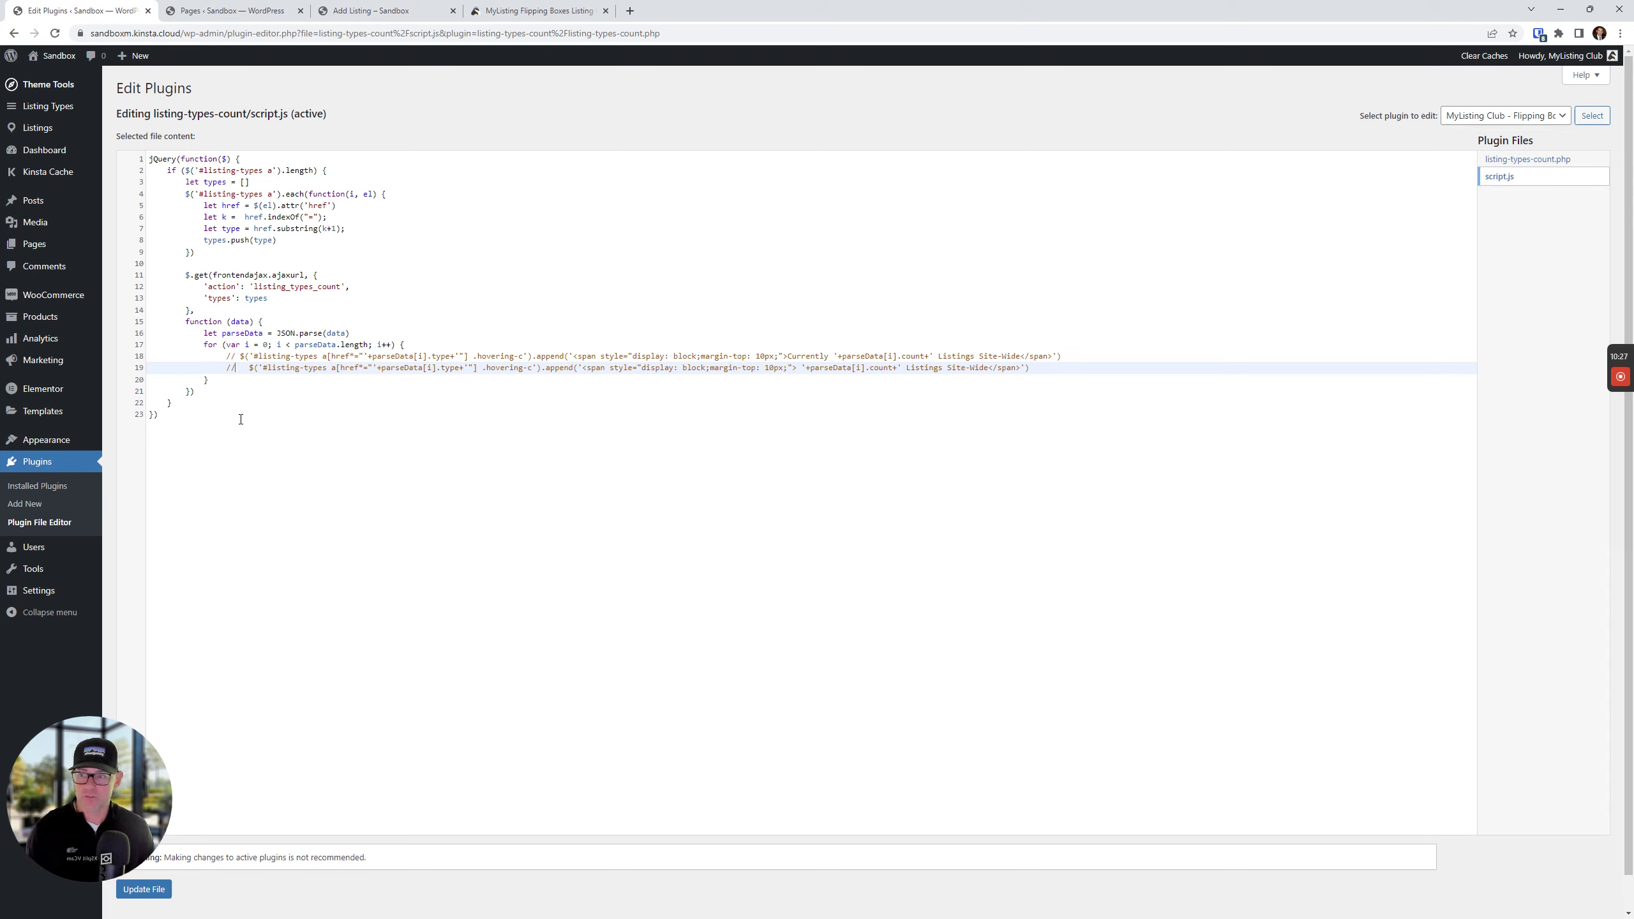
left_click(241, 357)
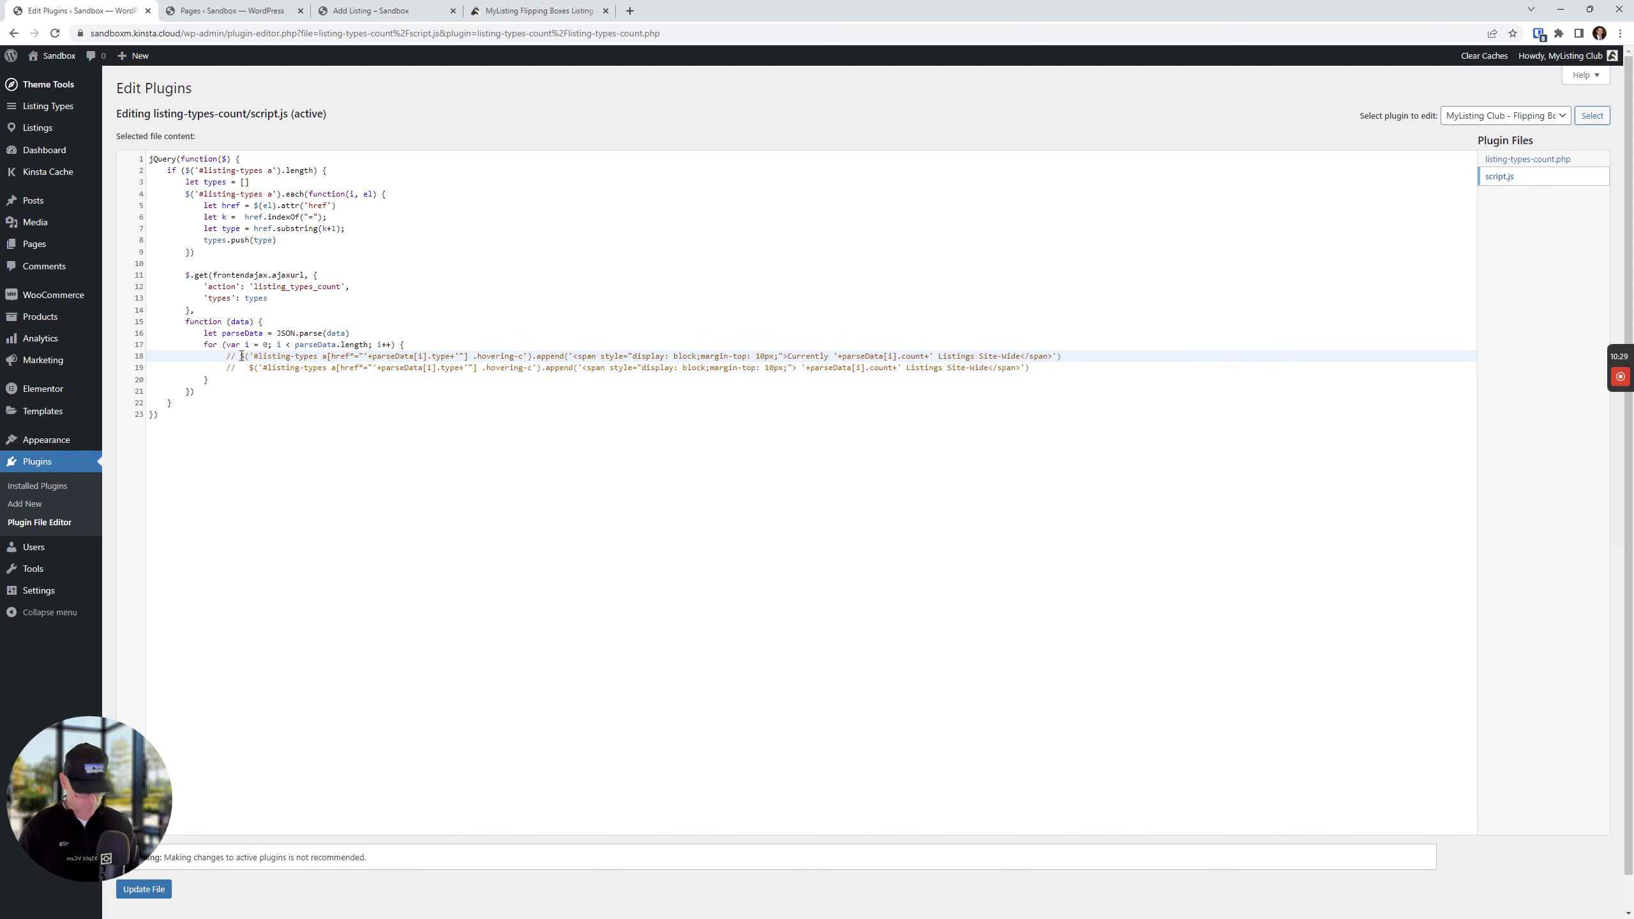
key("BackSpace")
key("BackSpace")
key("BackSpace")
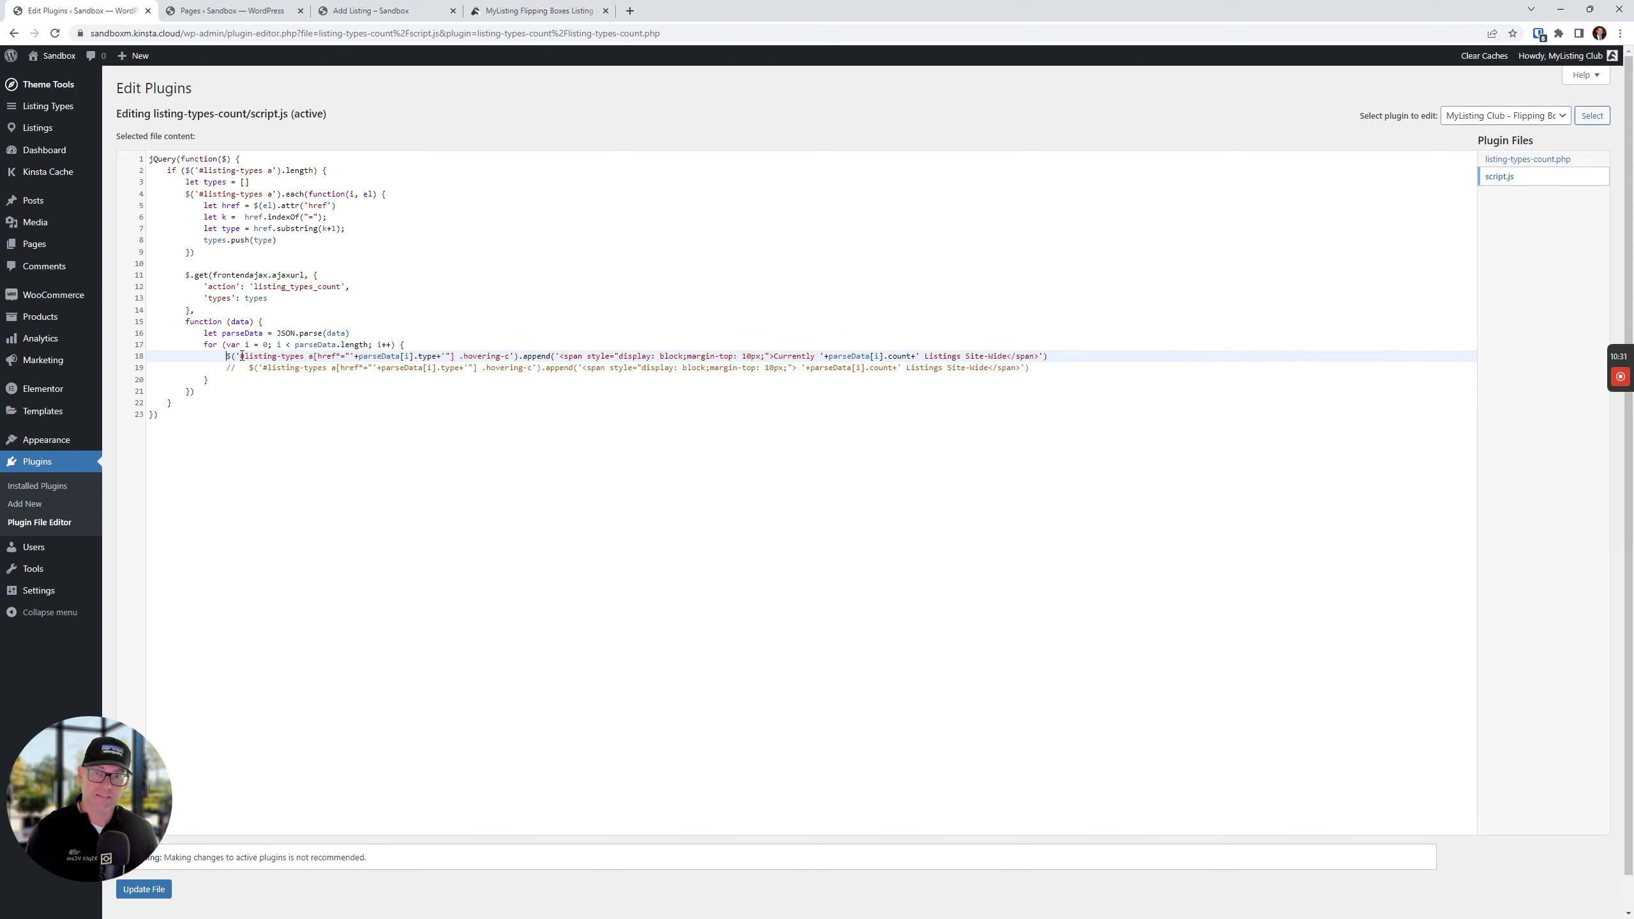
left_click(144, 890)
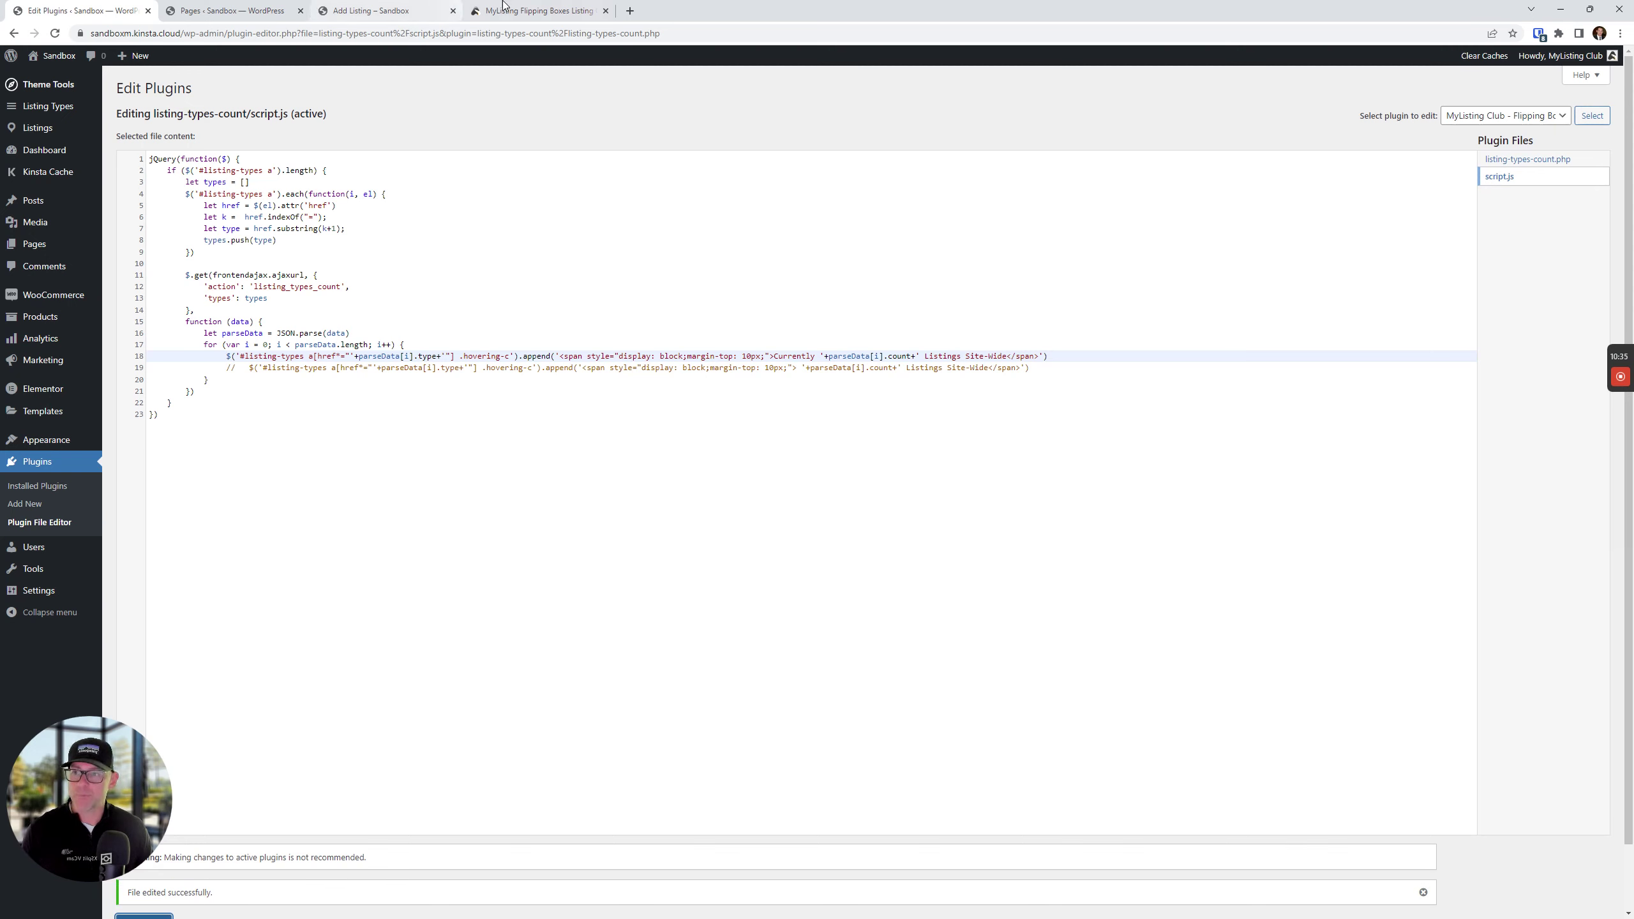
left_click(534, 11)
Step: Review Option 1's line 18 'Currently … Listings Site-Wide' description in the documentation
left_click(756, 316)
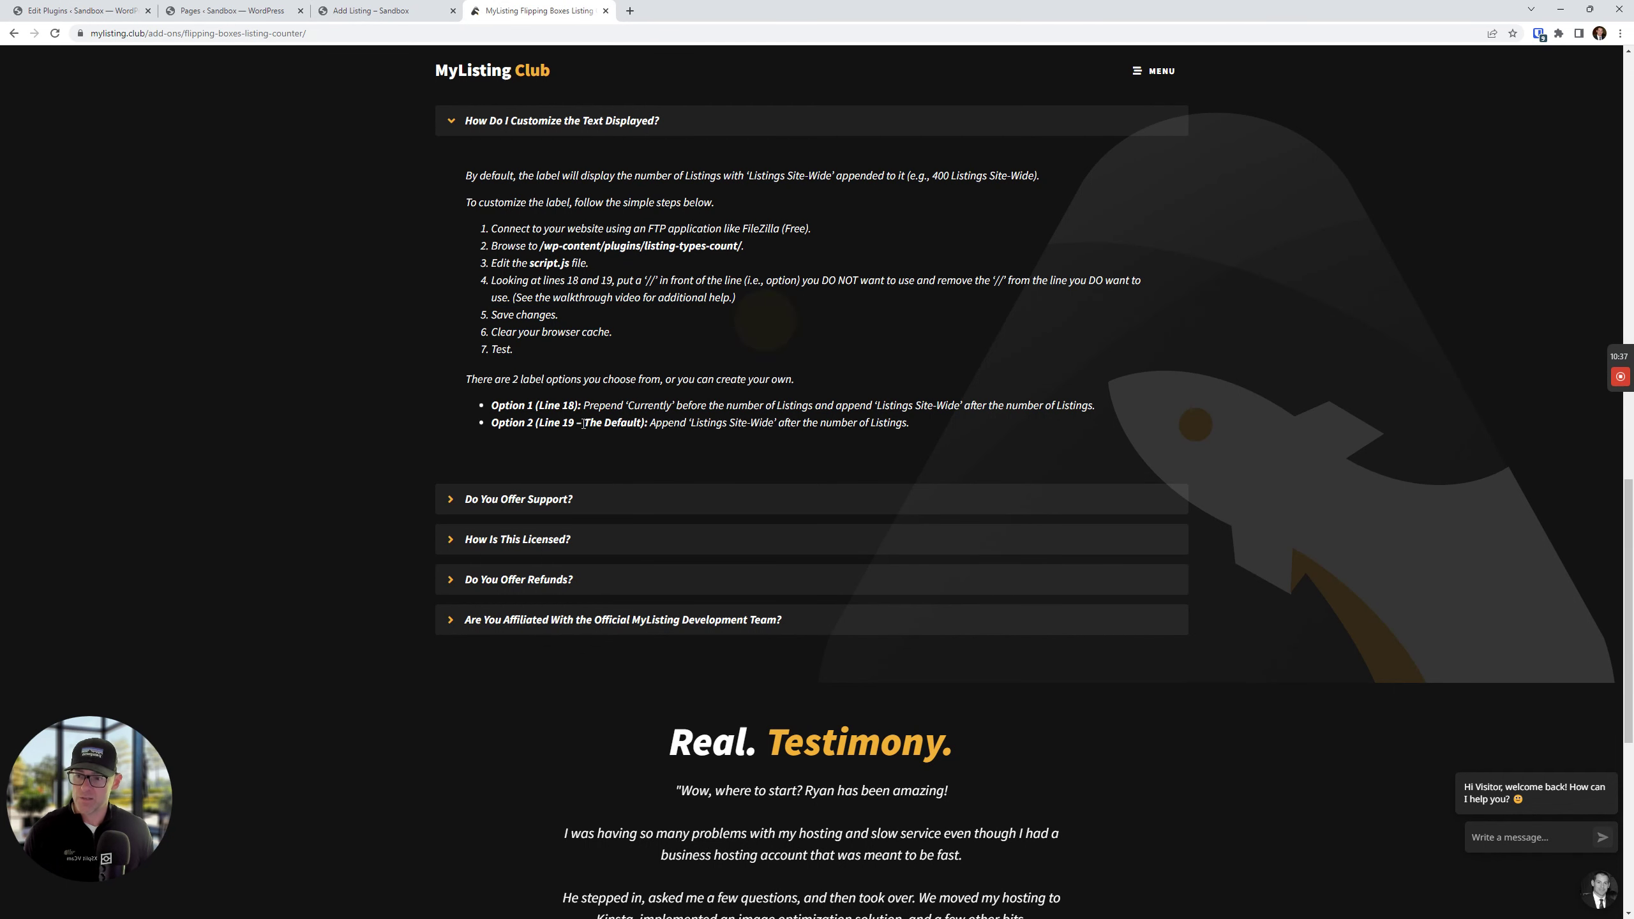
left_click_drag(541, 405, 578, 405)
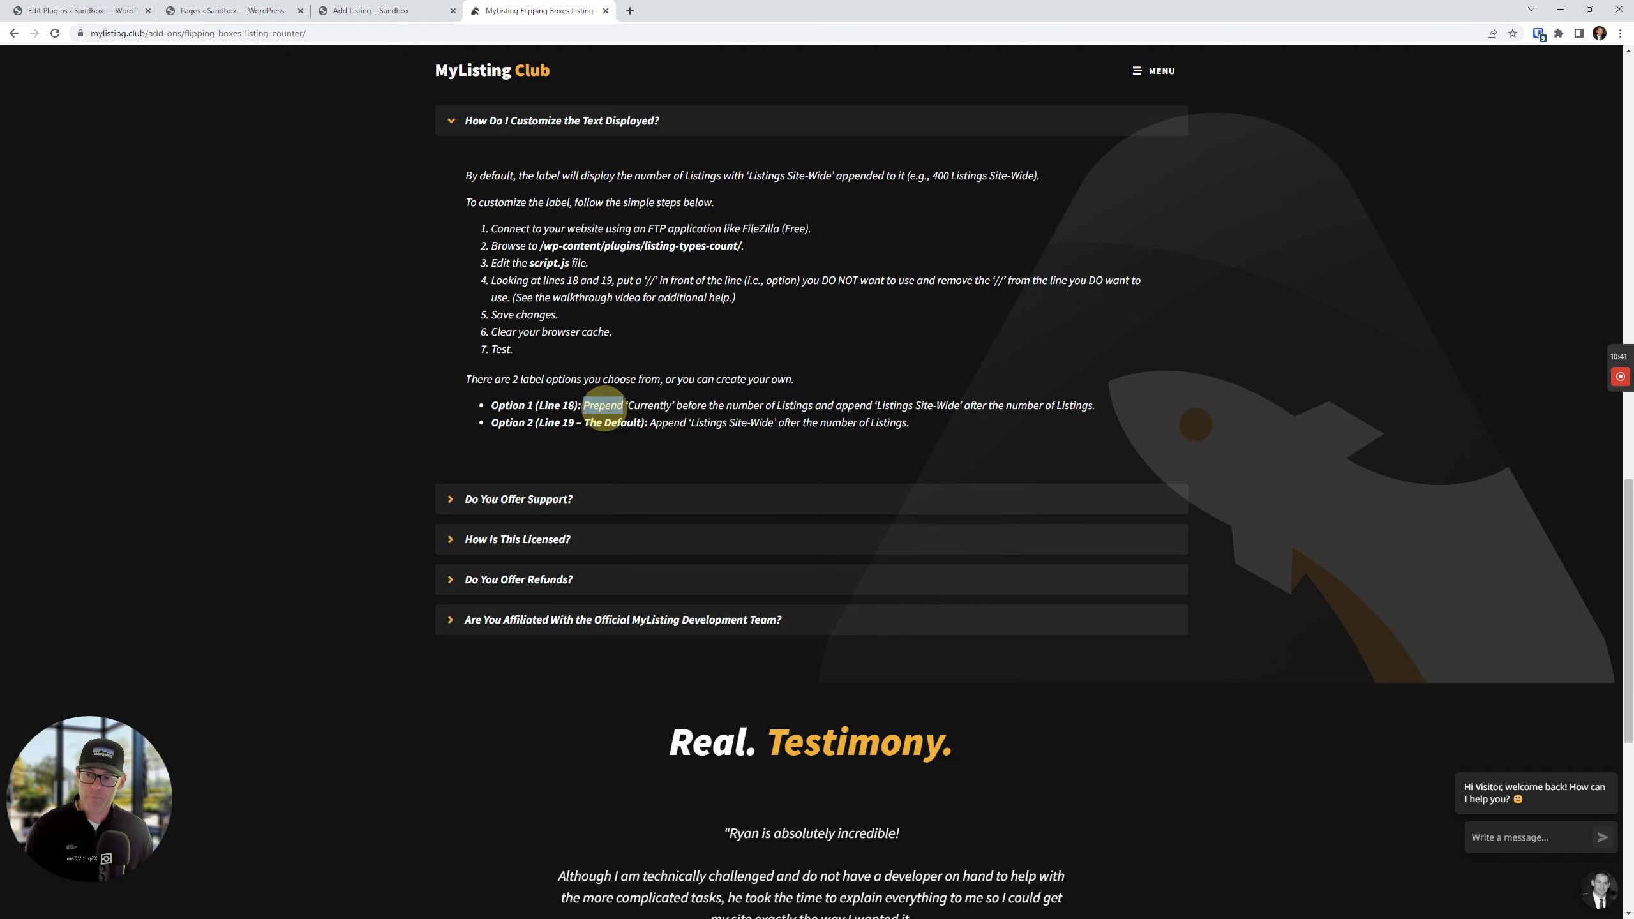
double_click(646, 405)
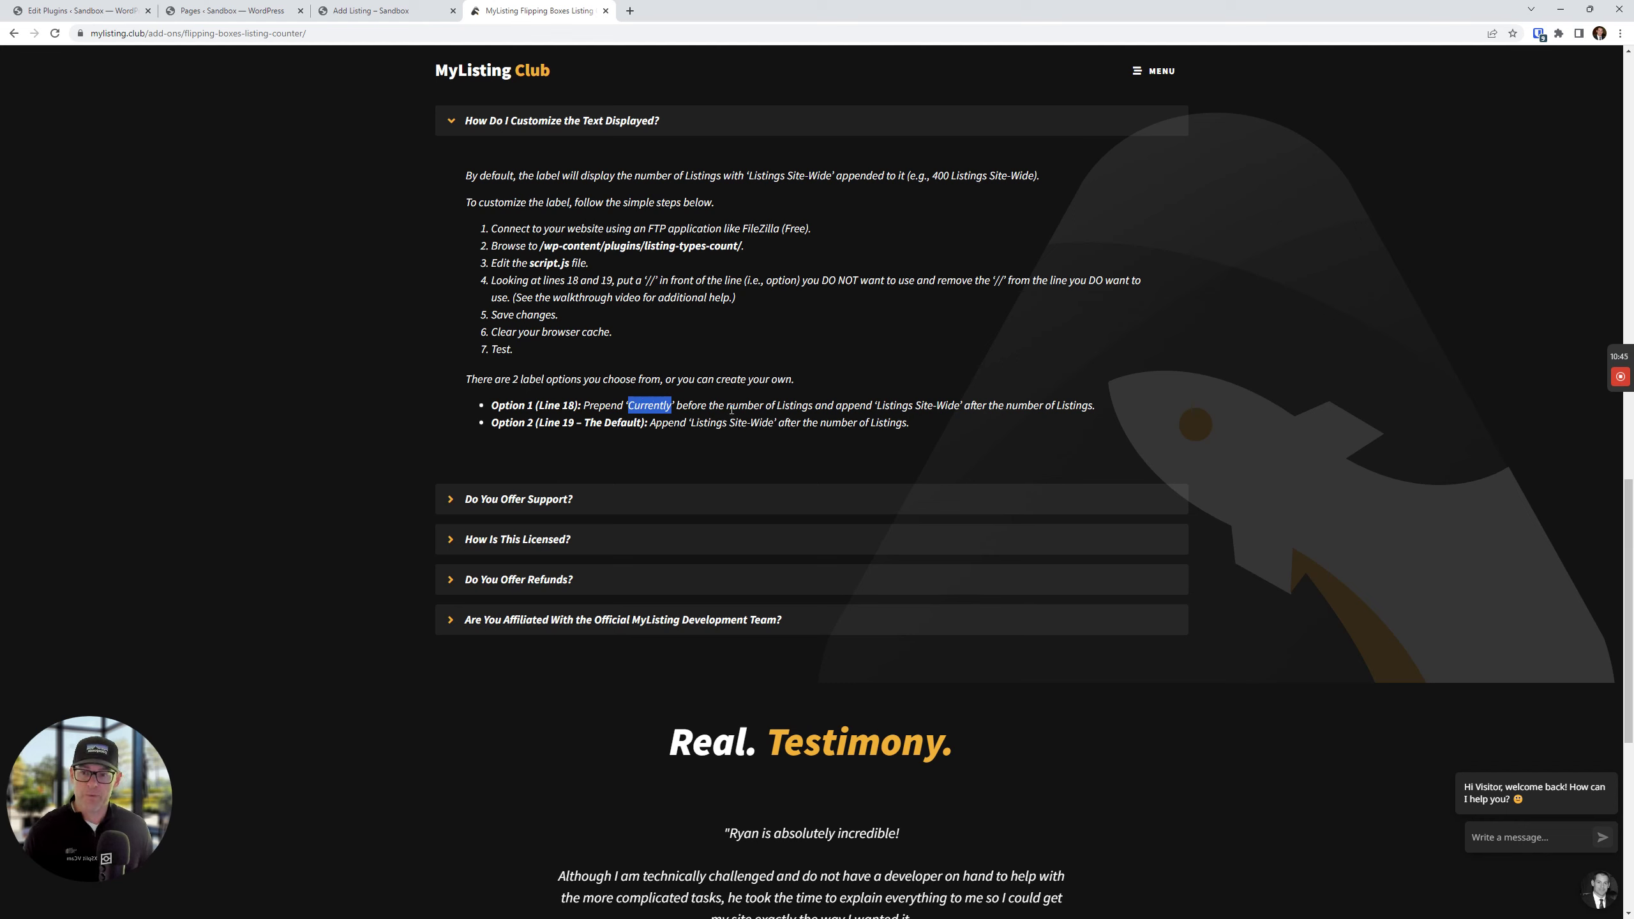
left_click_drag(732, 405, 848, 406)
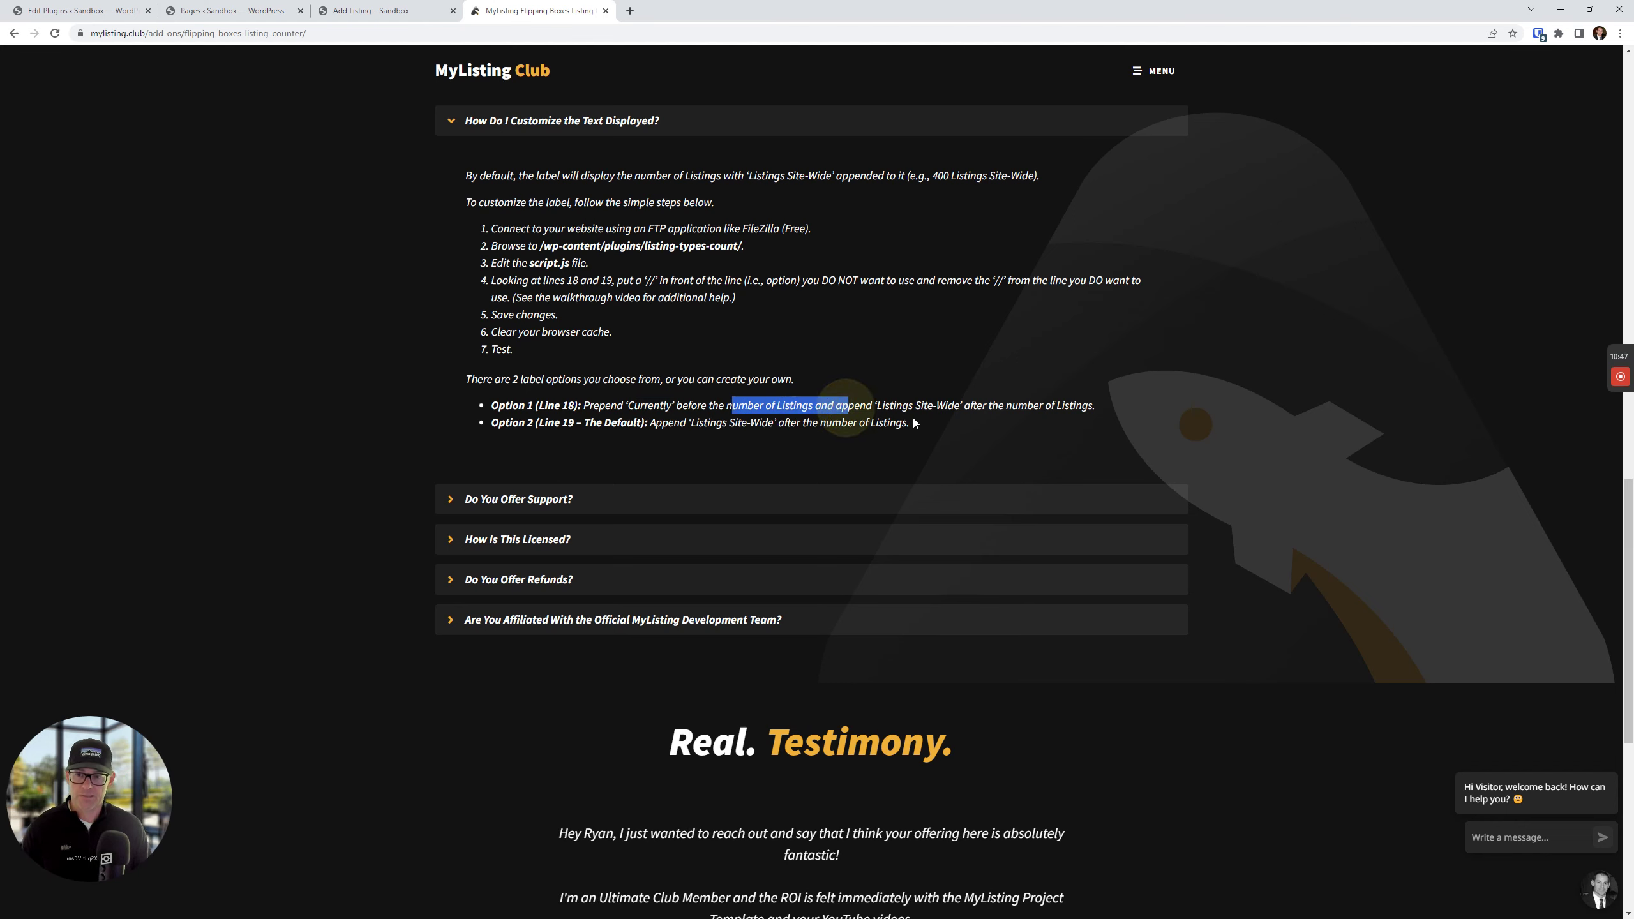
left_click(866, 409)
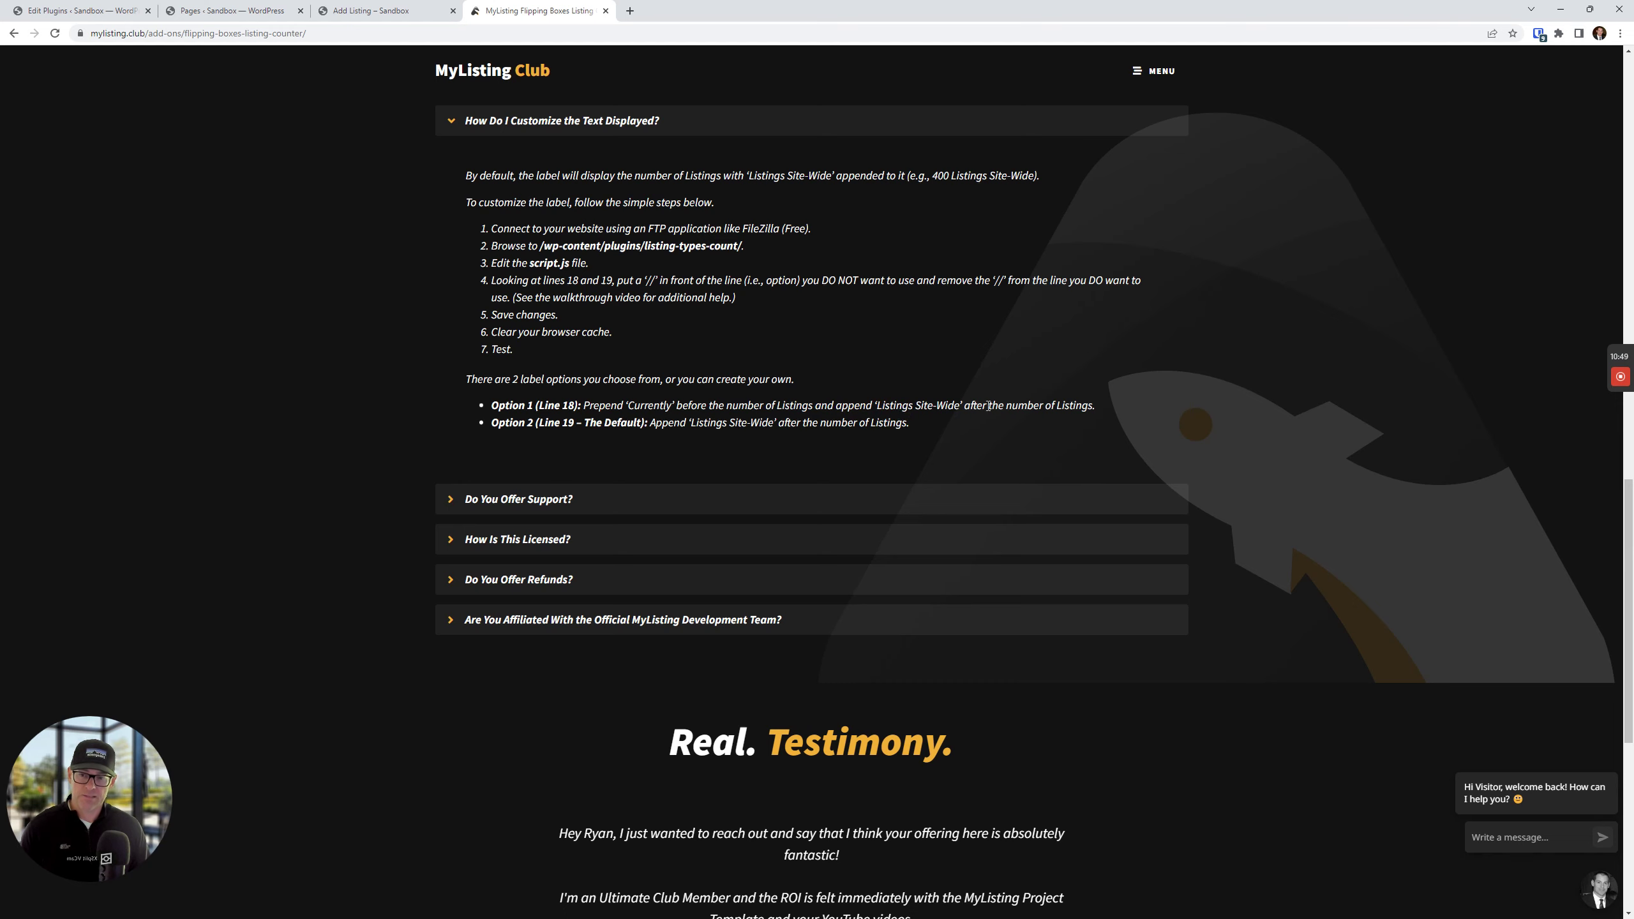
Step: Duplicate the Add Listing tab and reload it to show 'Currently 5 Listings Site-Wide', comparing against the old tab
left_click(399, 11)
right_click(393, 10)
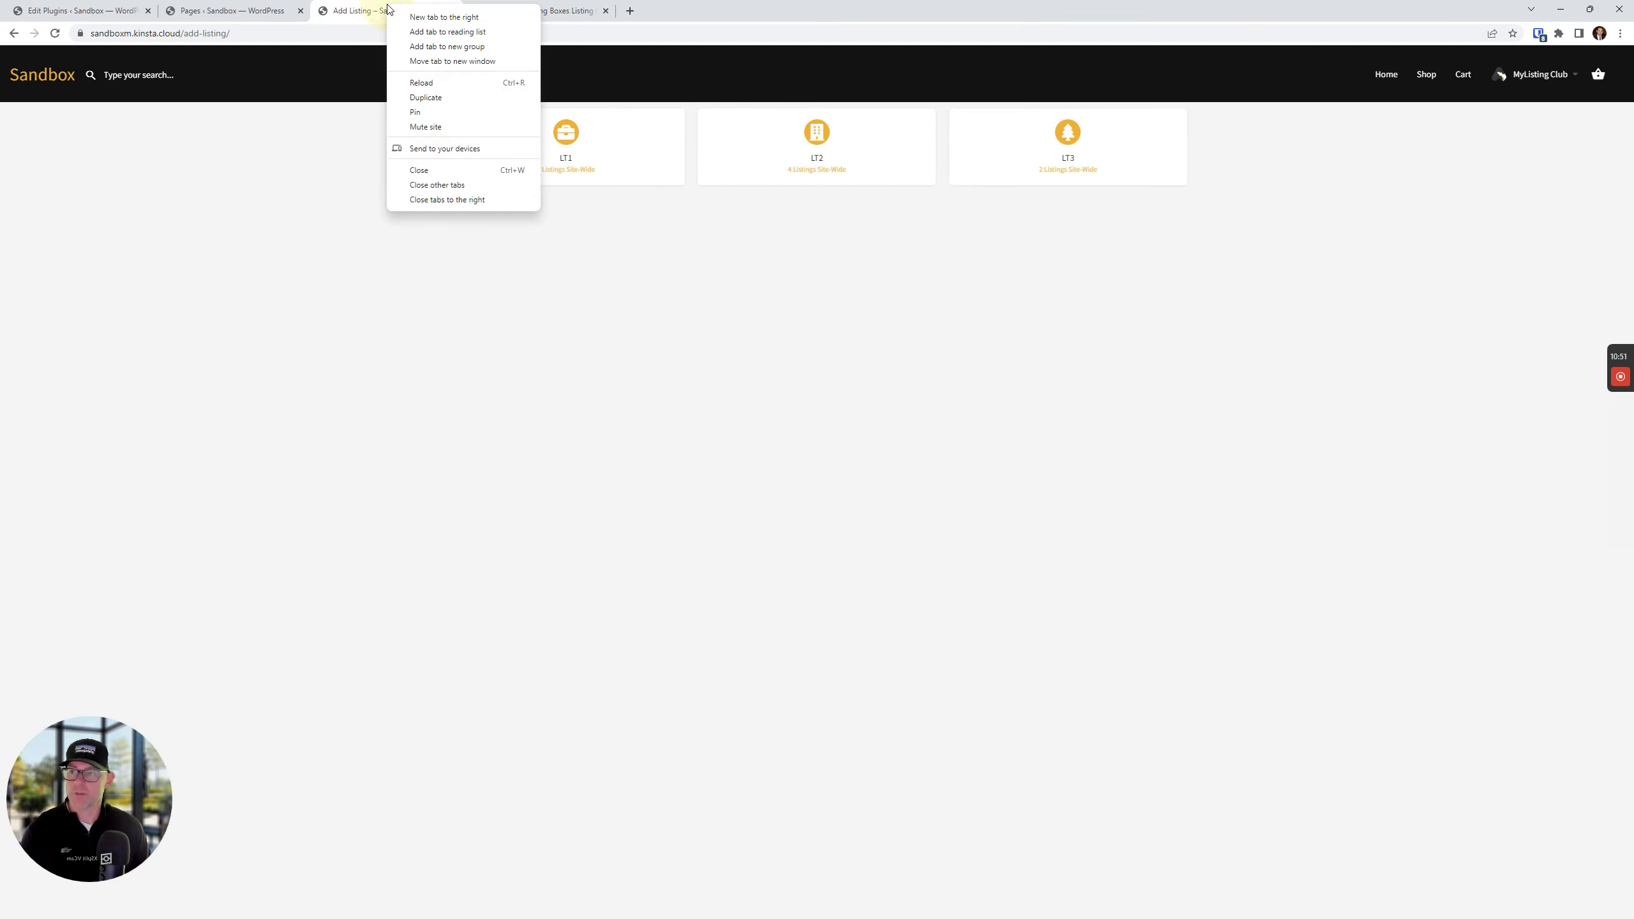
left_click(445, 98)
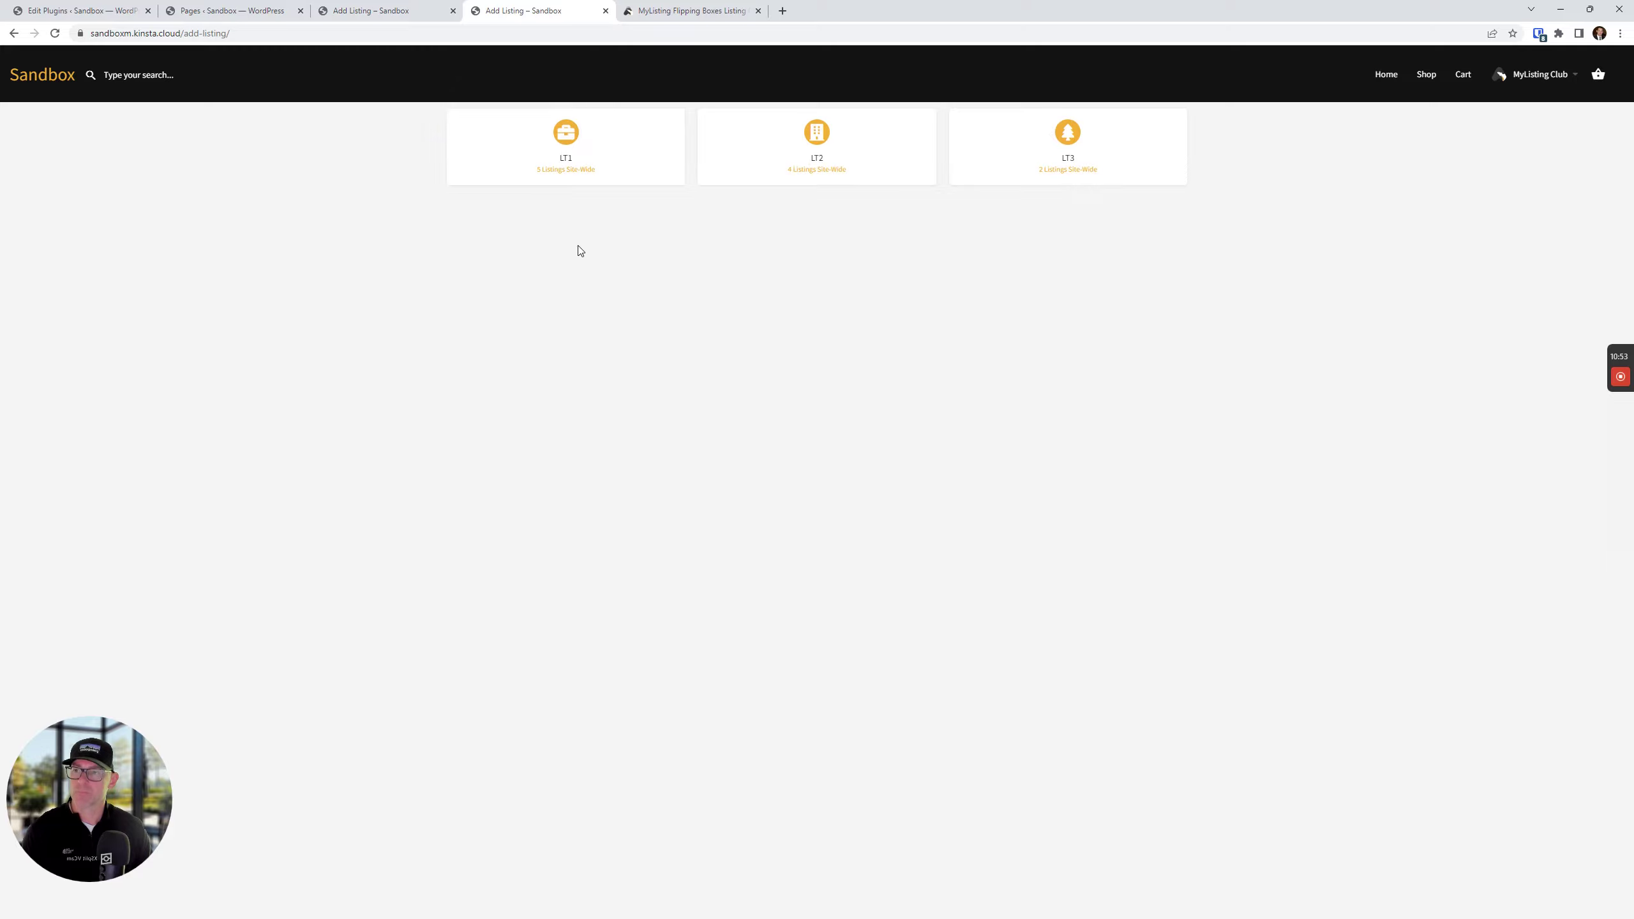
left_click(560, 303)
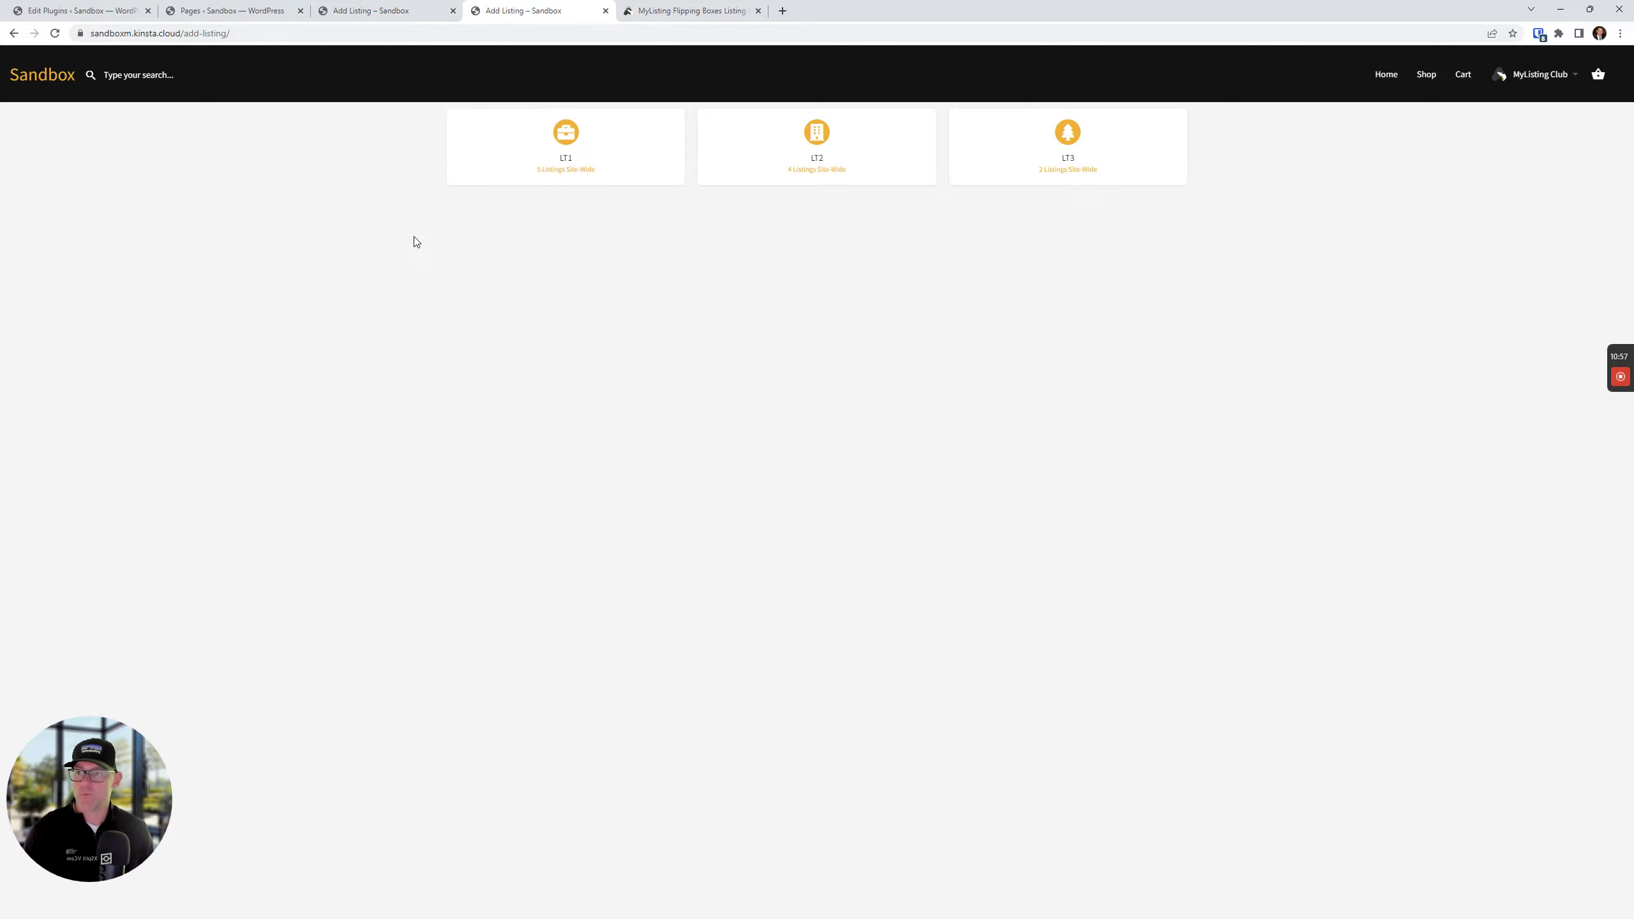
left_click(428, 359)
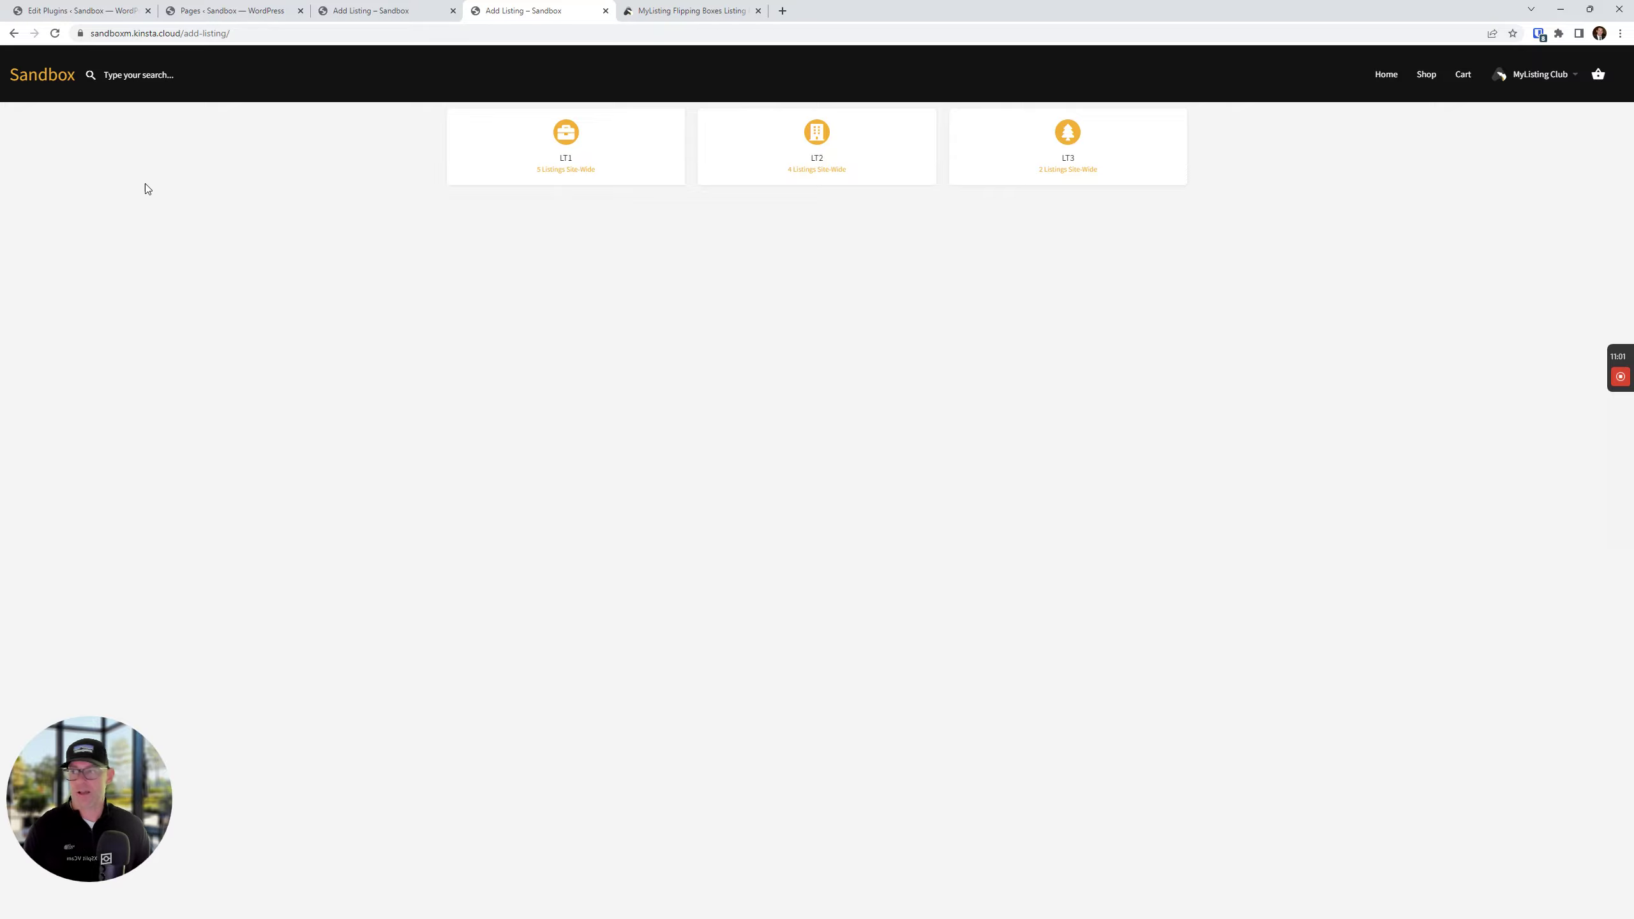
left_click(55, 33)
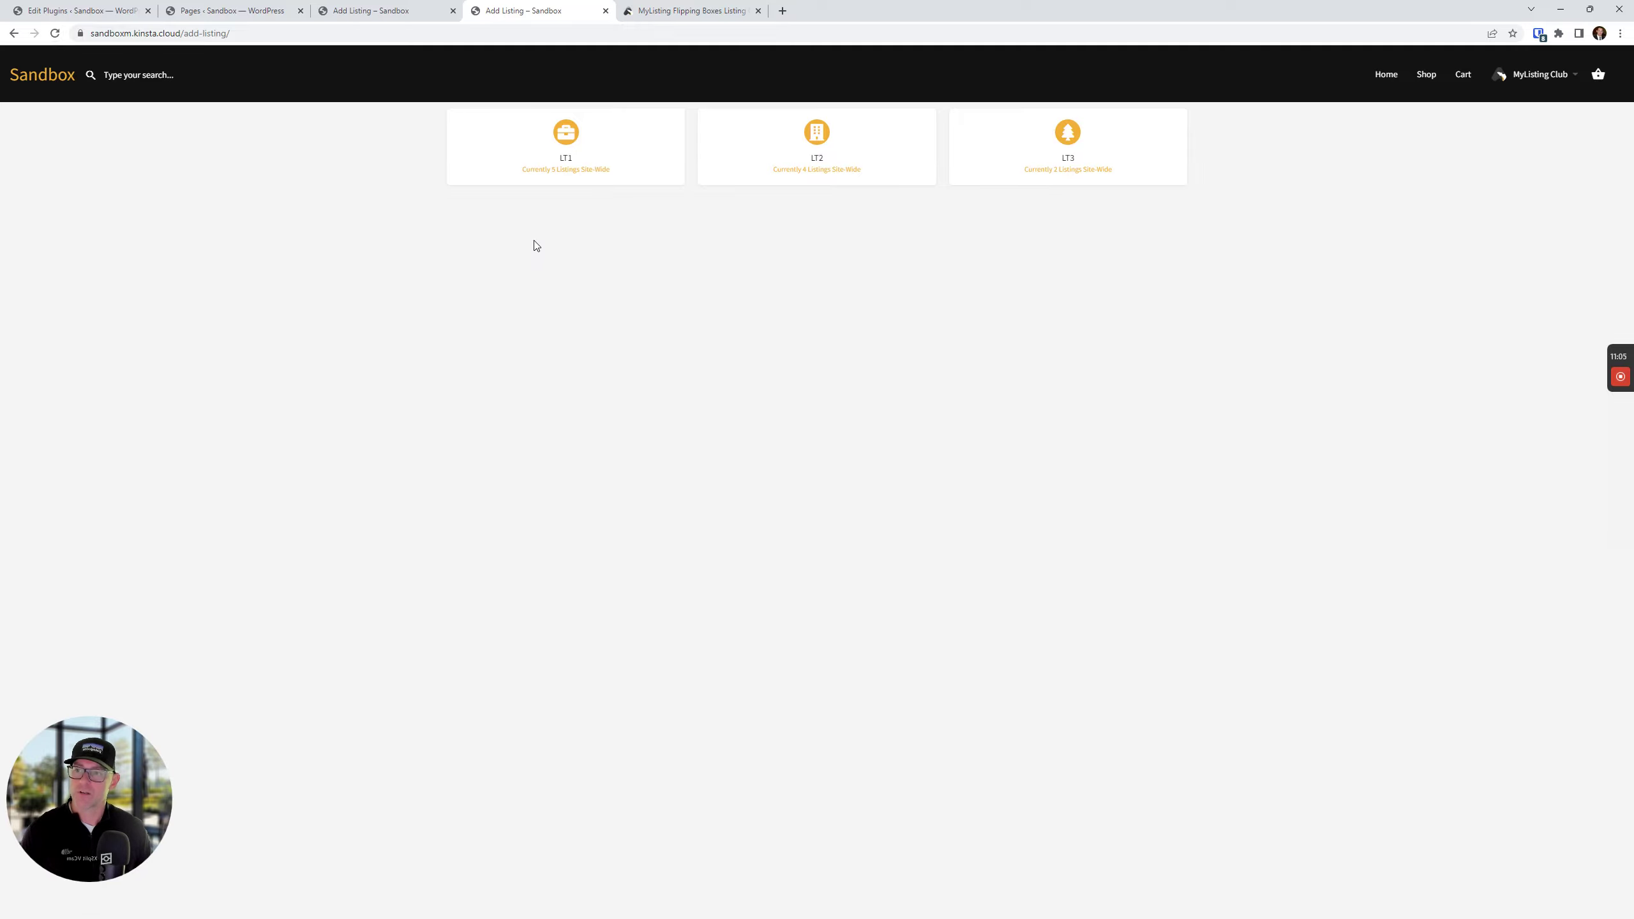
left_click(369, 7)
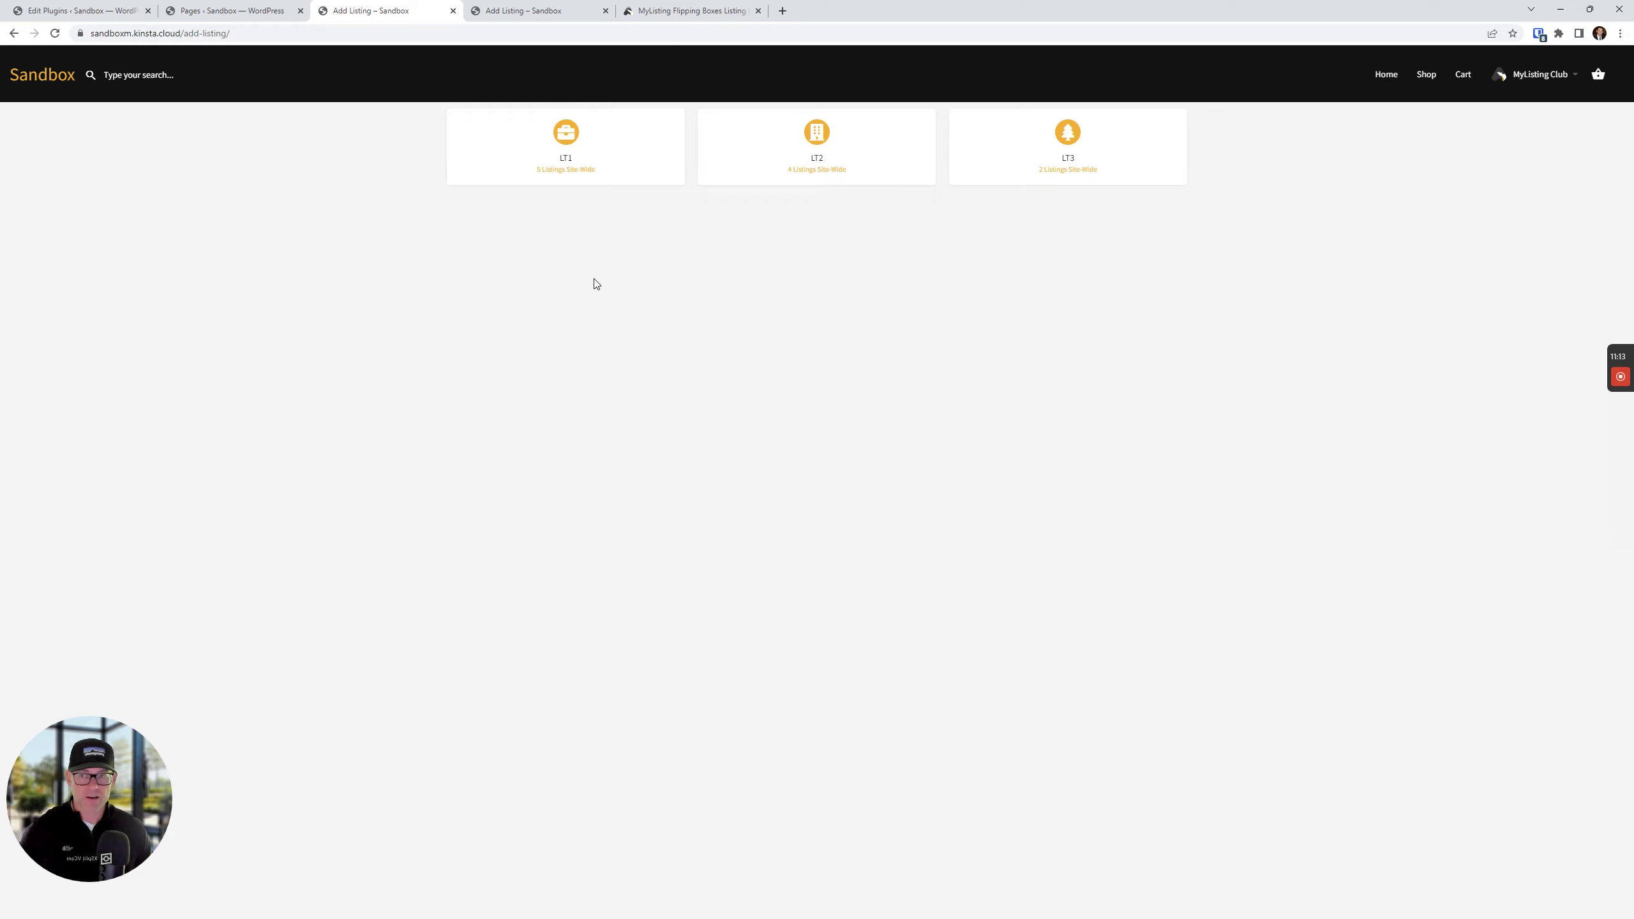
left_click(547, 9)
Step: Replace 'Currently' with FUNNY on script.js line 18, save, and reload the Add Listing page
left_click(232, 10)
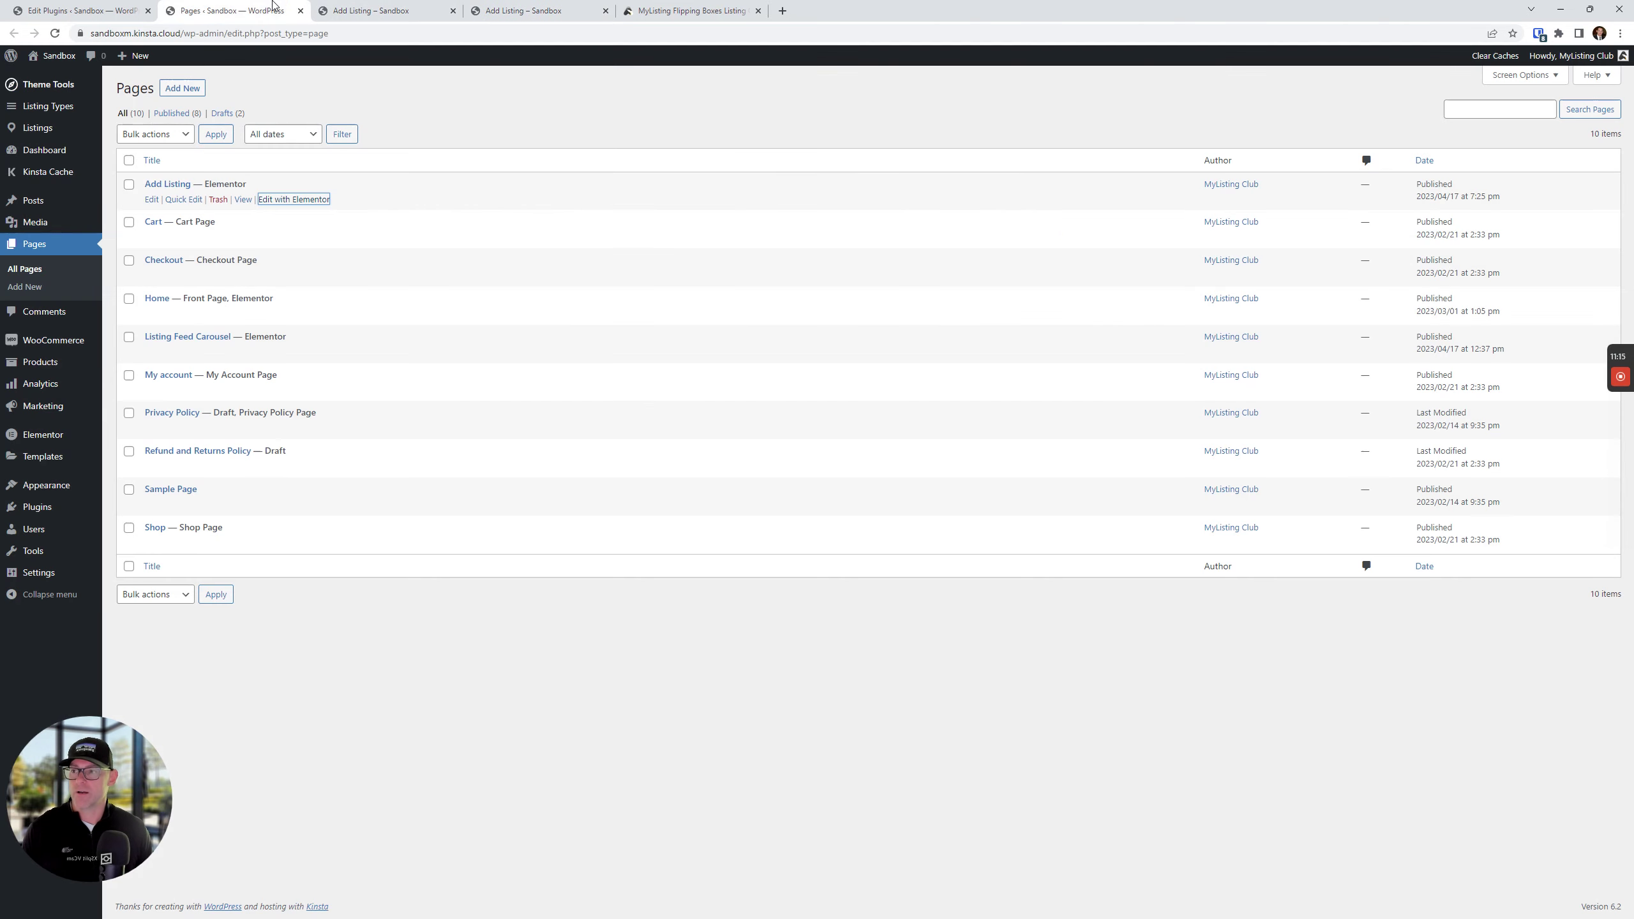
left_click(77, 10)
left_click(547, 418)
left_click(221, 355)
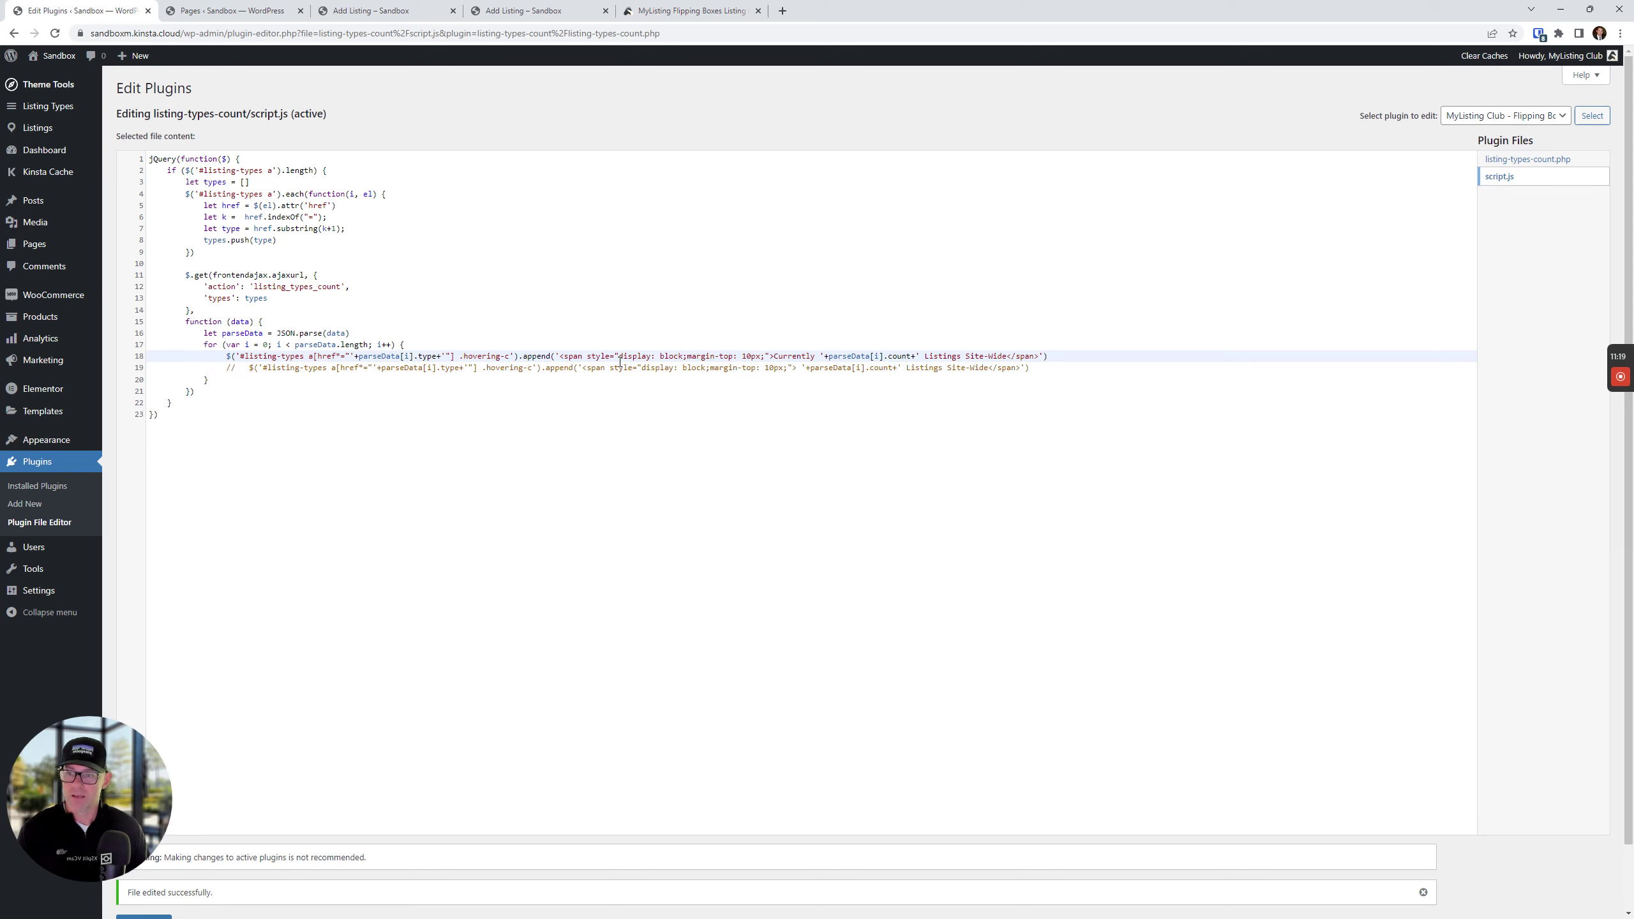
double_click(784, 356)
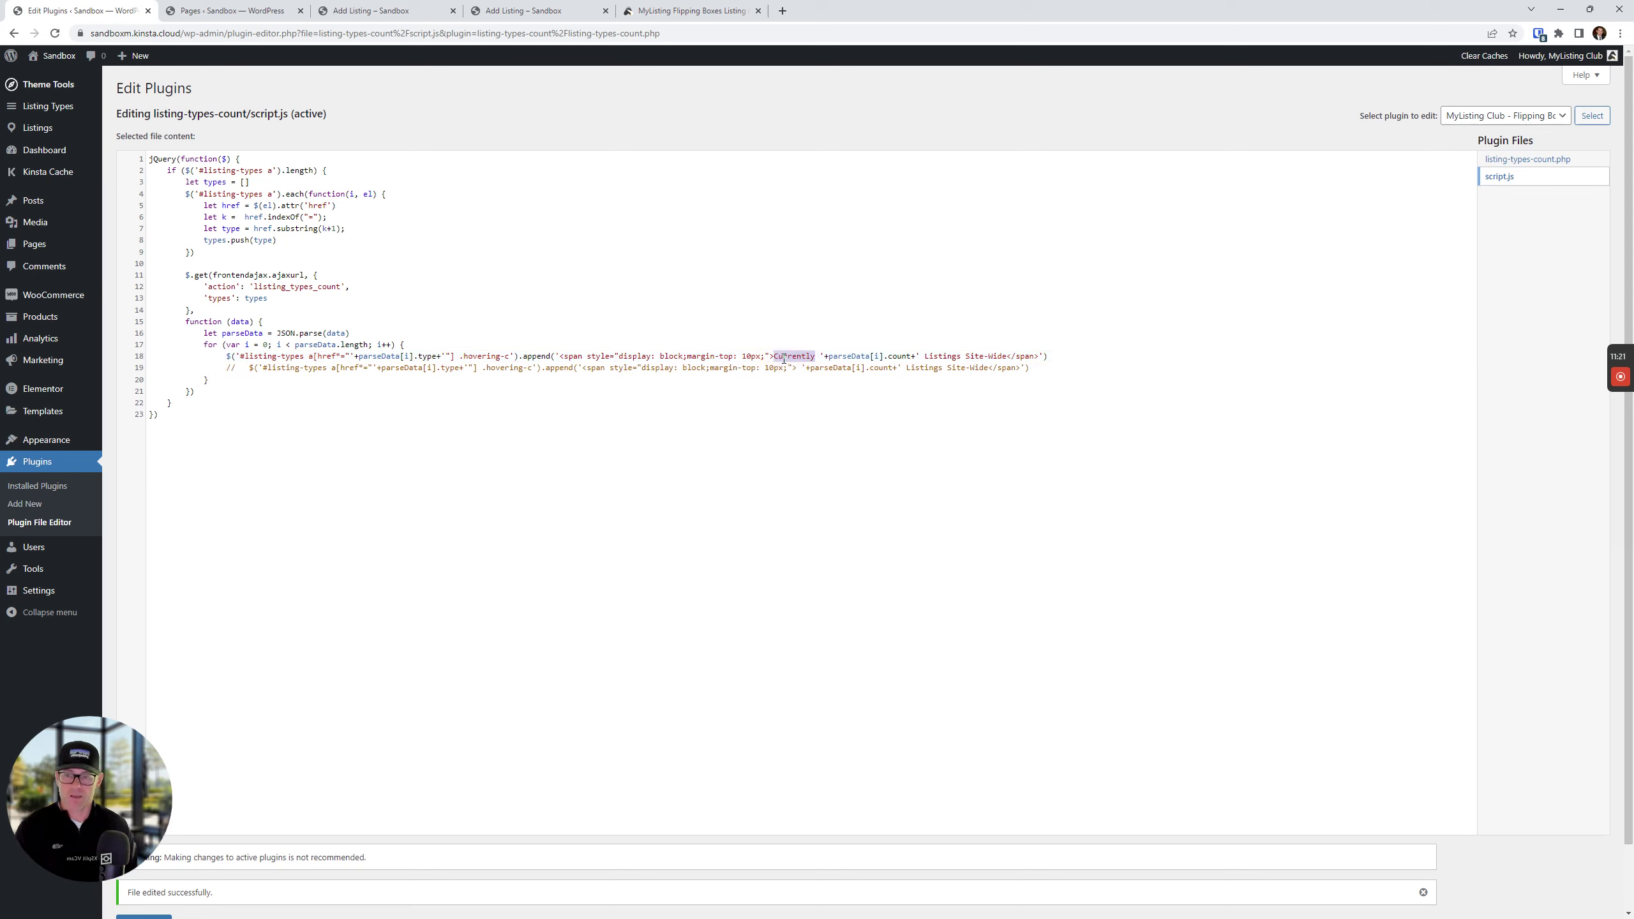
type("FUNNY")
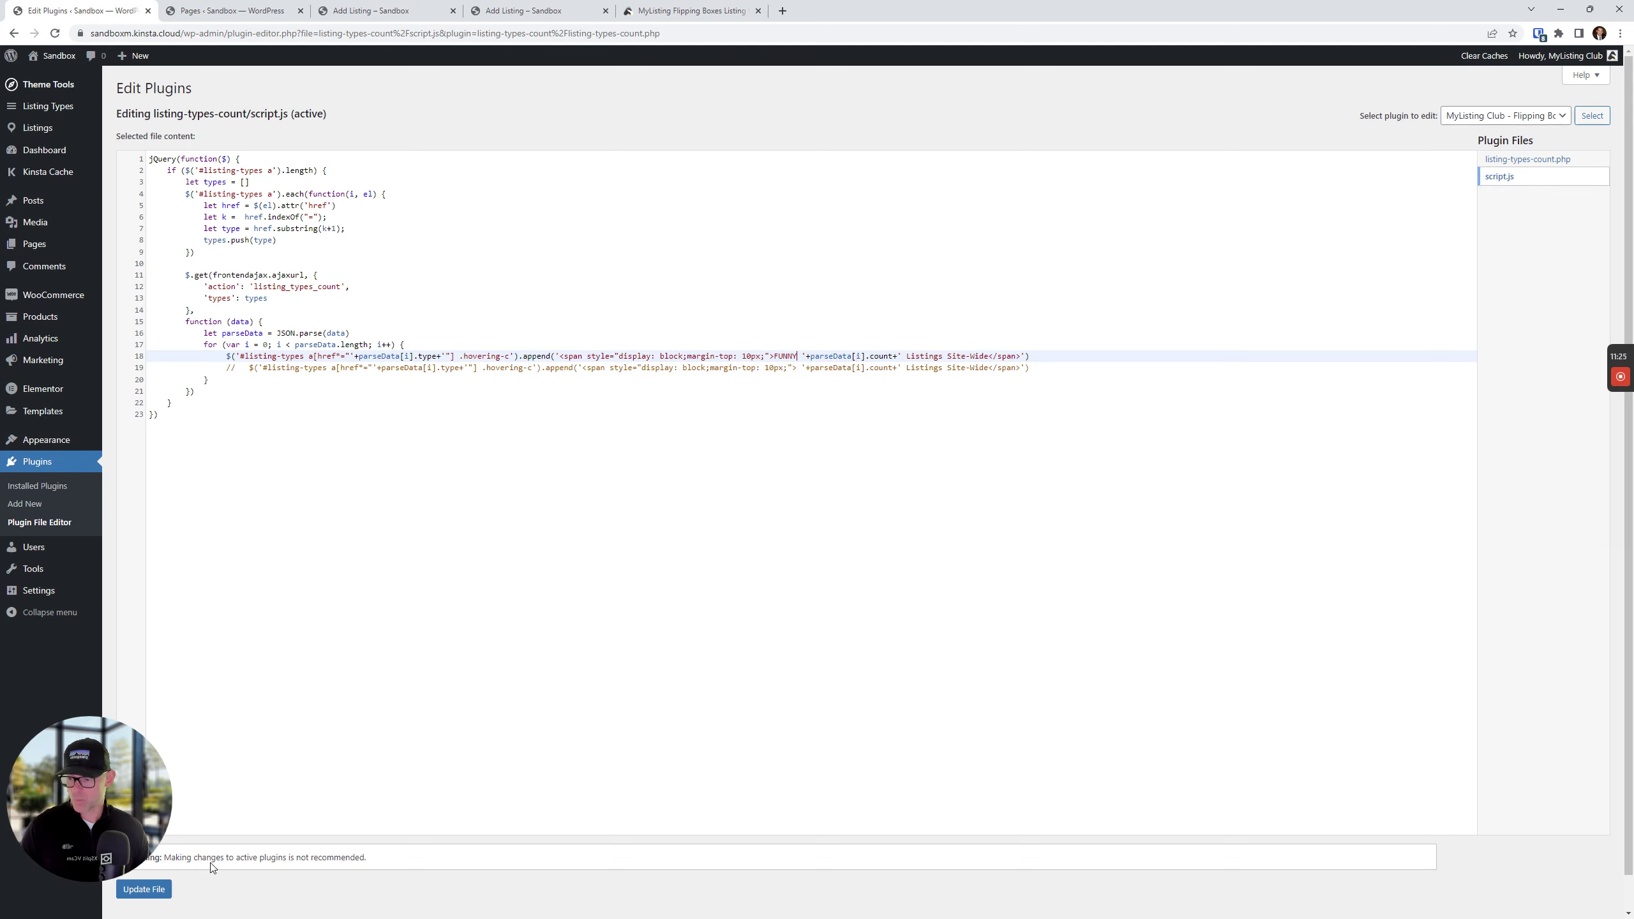
left_click(142, 889)
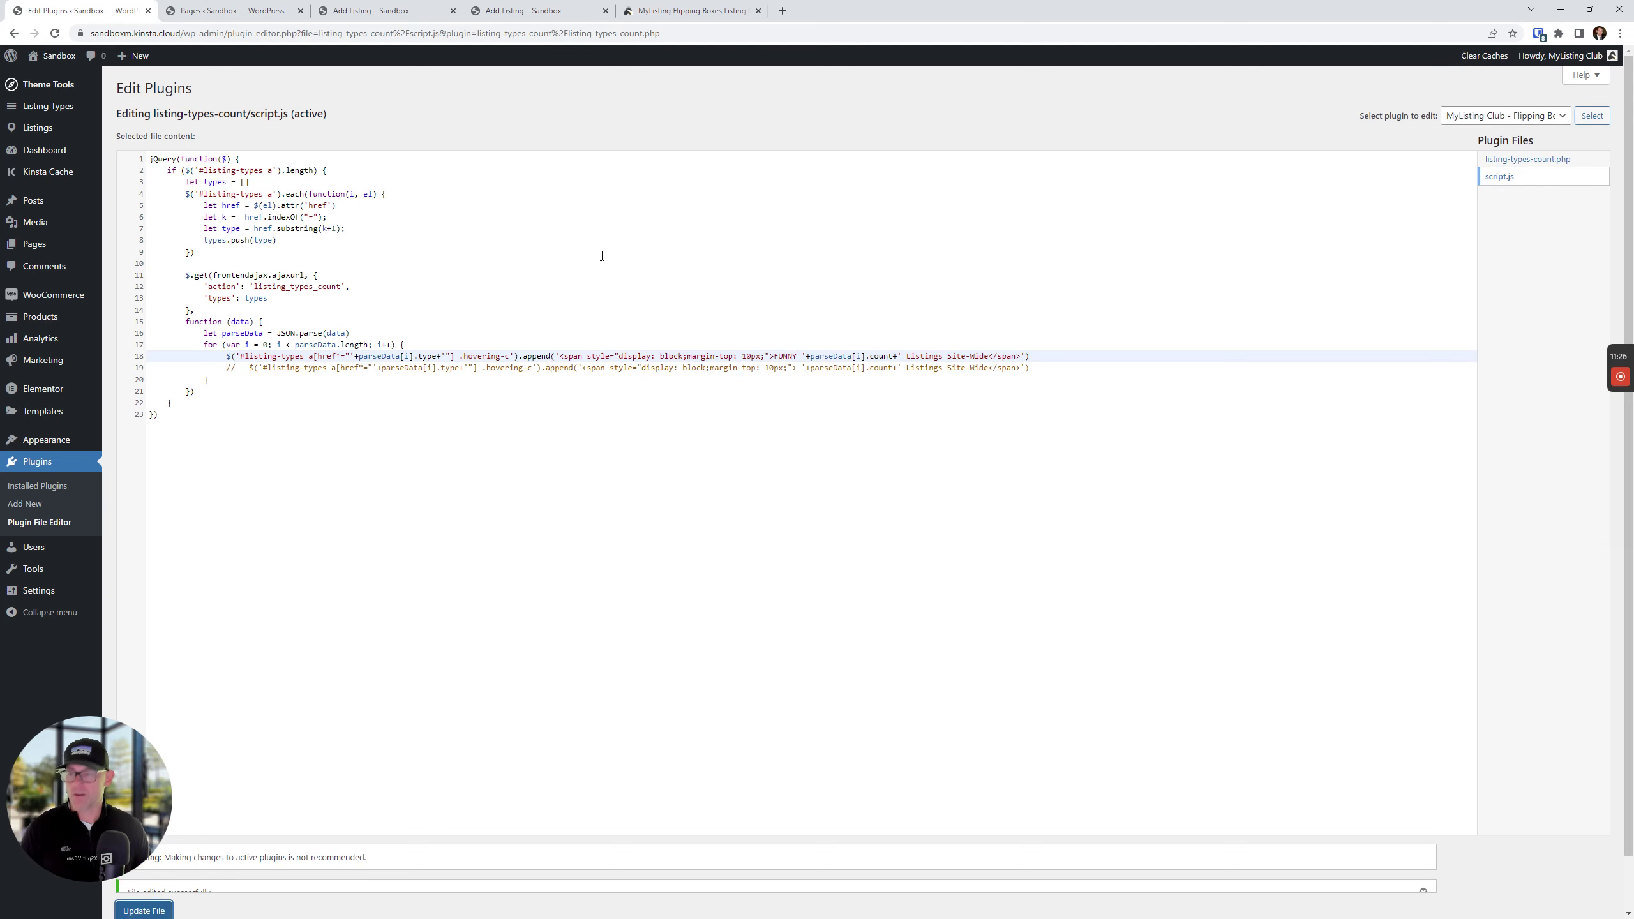
left_click(523, 11)
left_click(55, 33)
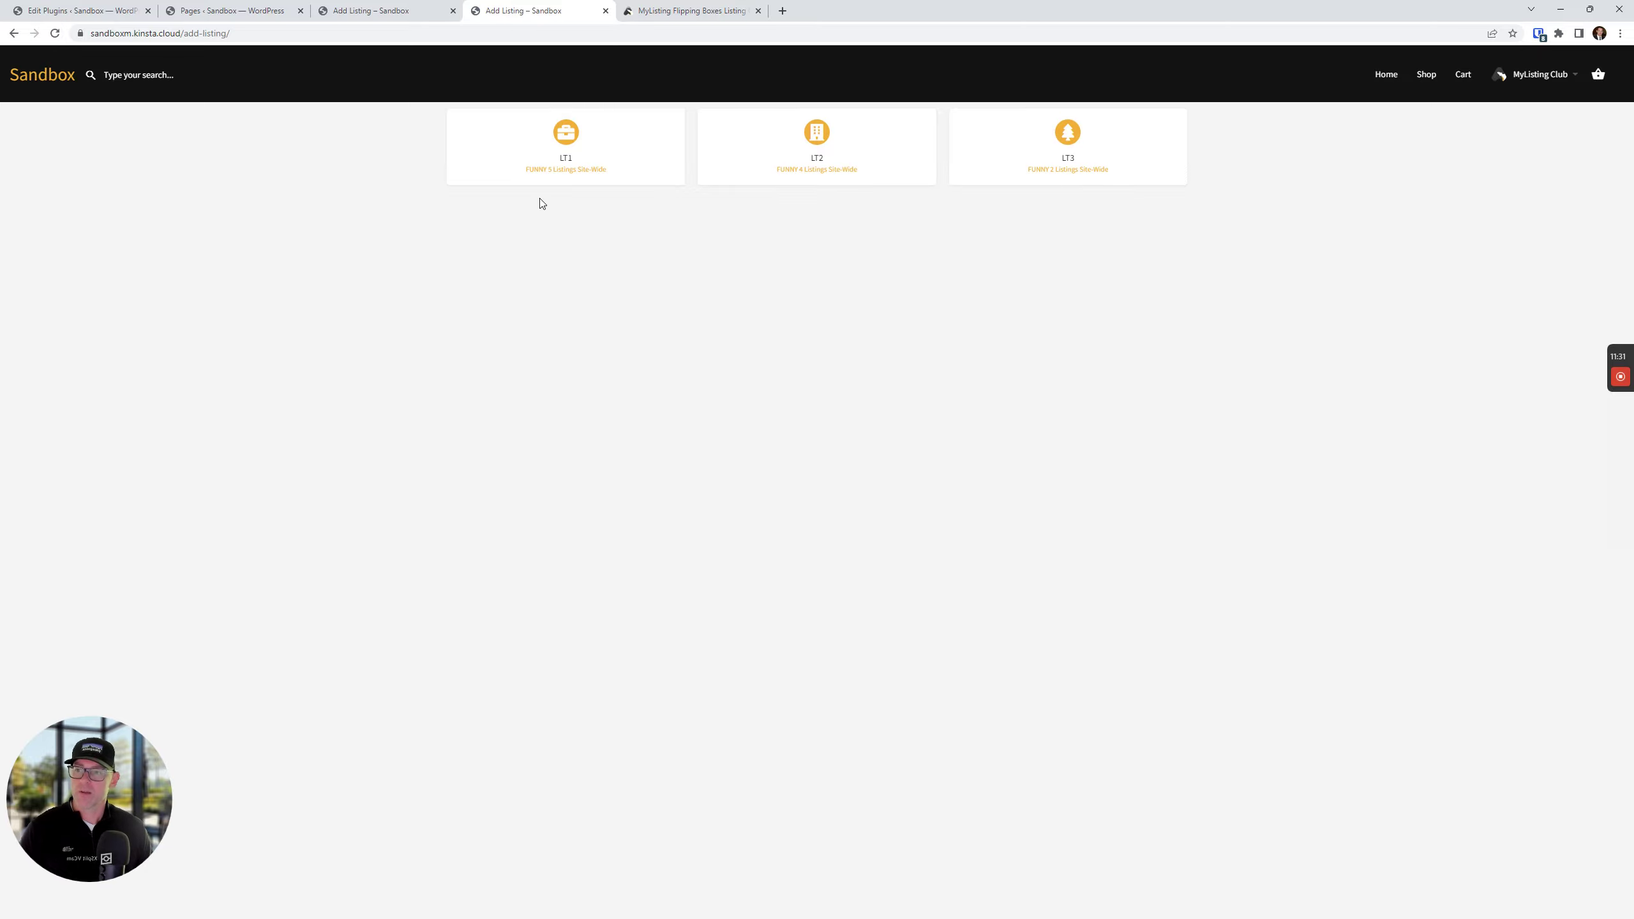
mouse_move(554, 182)
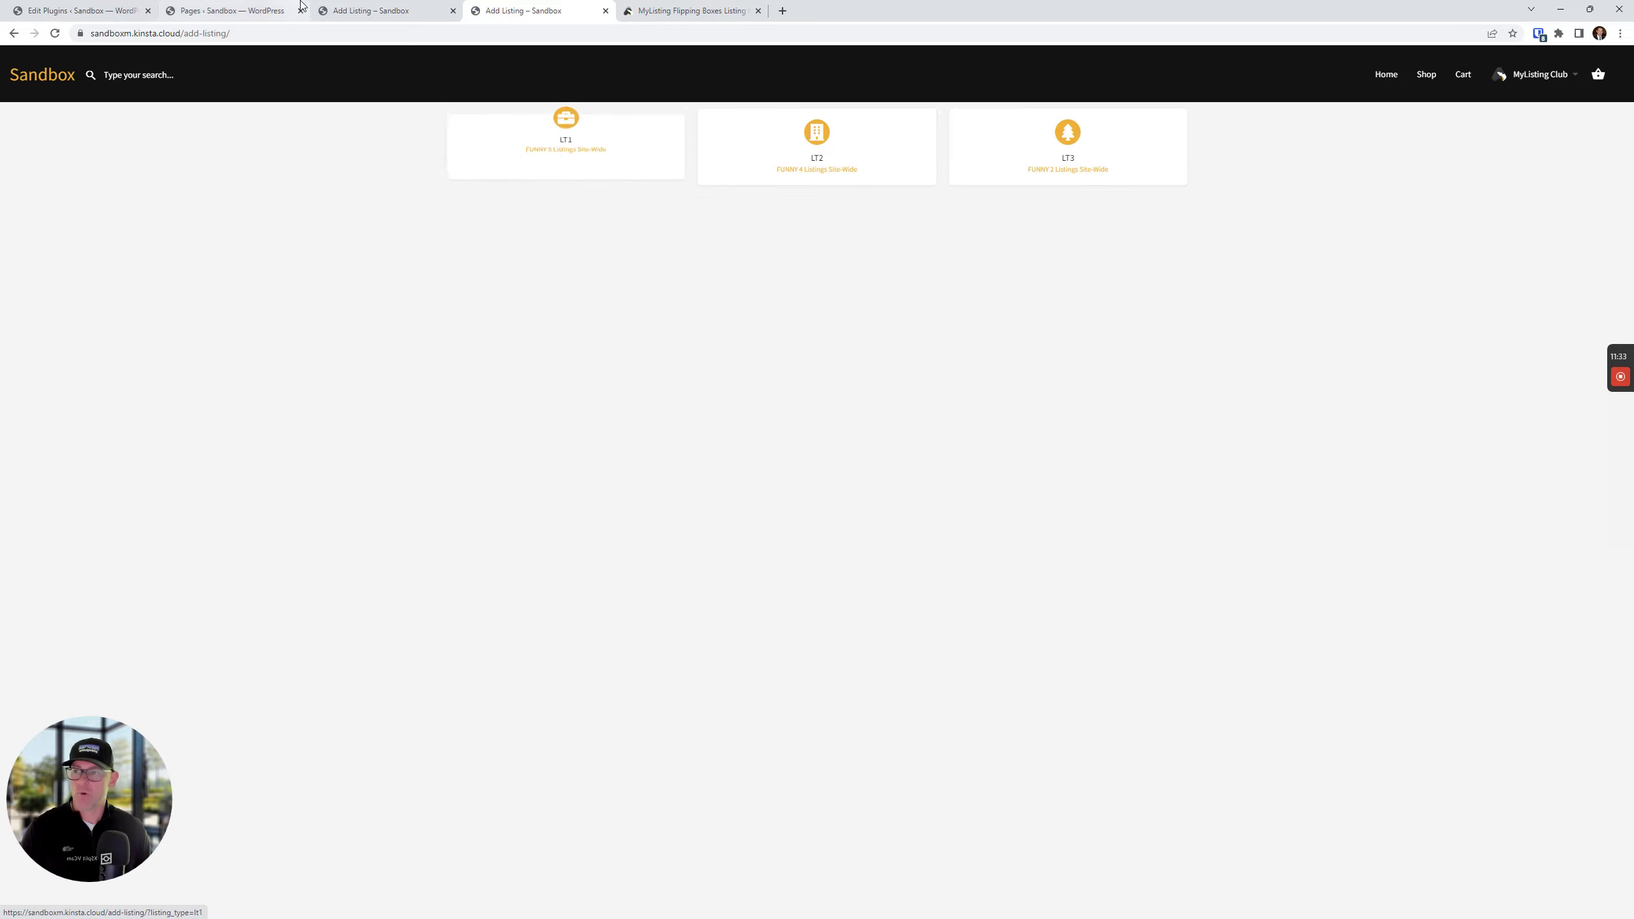
Step: Change 'Site-Wide' to 'On This Site' on line 18, save, and reload Add Listing
left_click(257, 11)
left_click(90, 10)
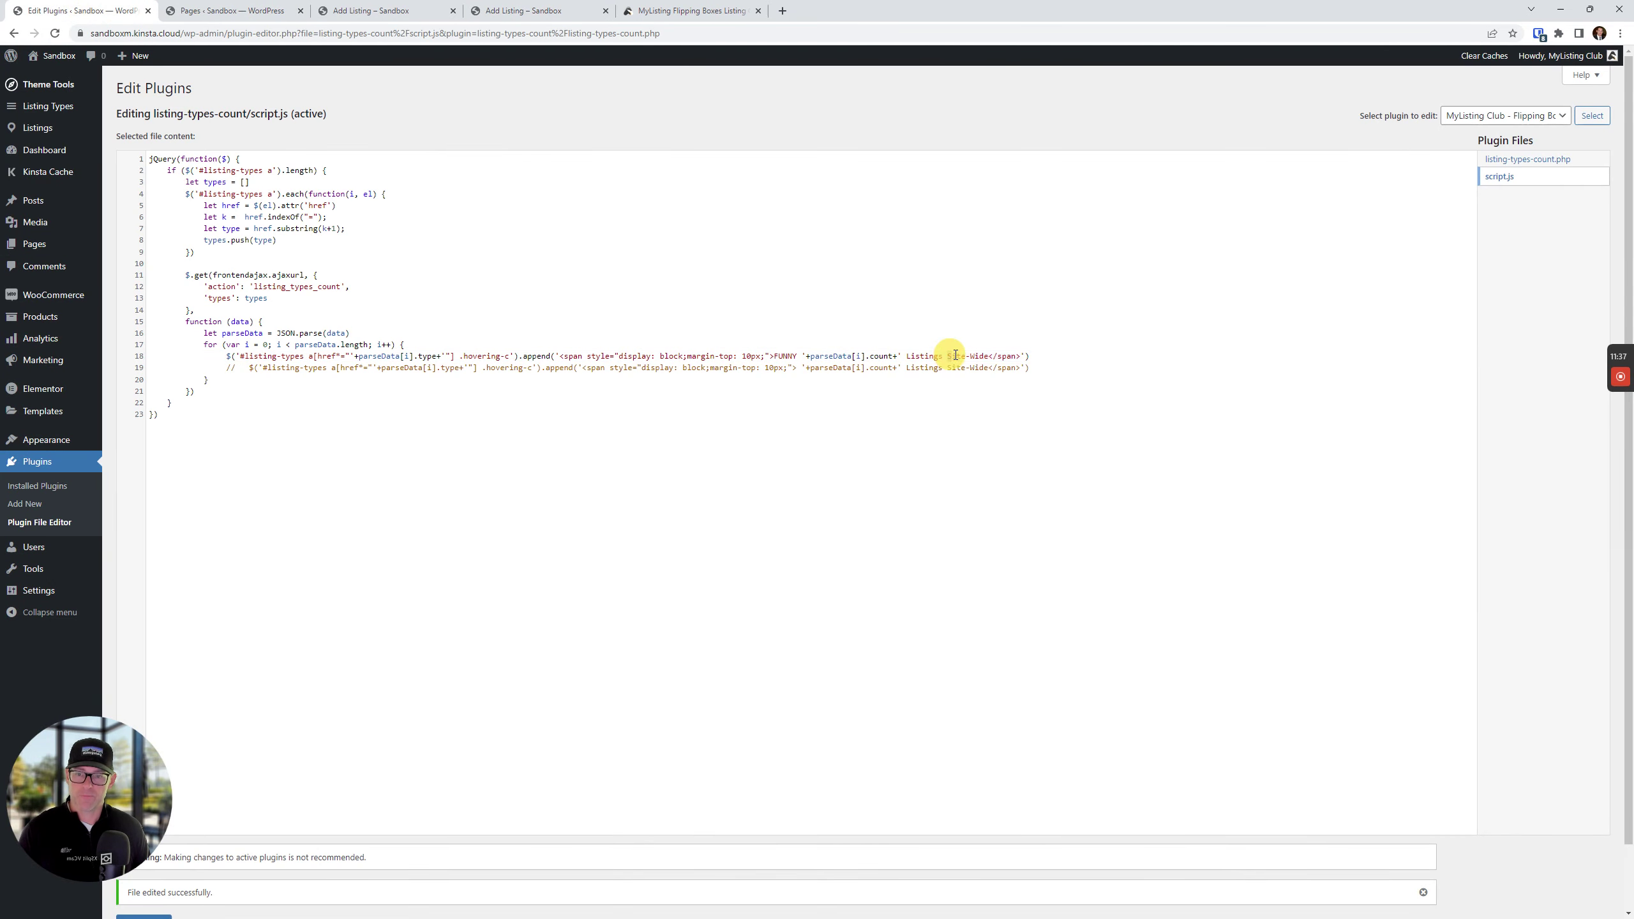
left_click_drag(944, 356, 989, 353)
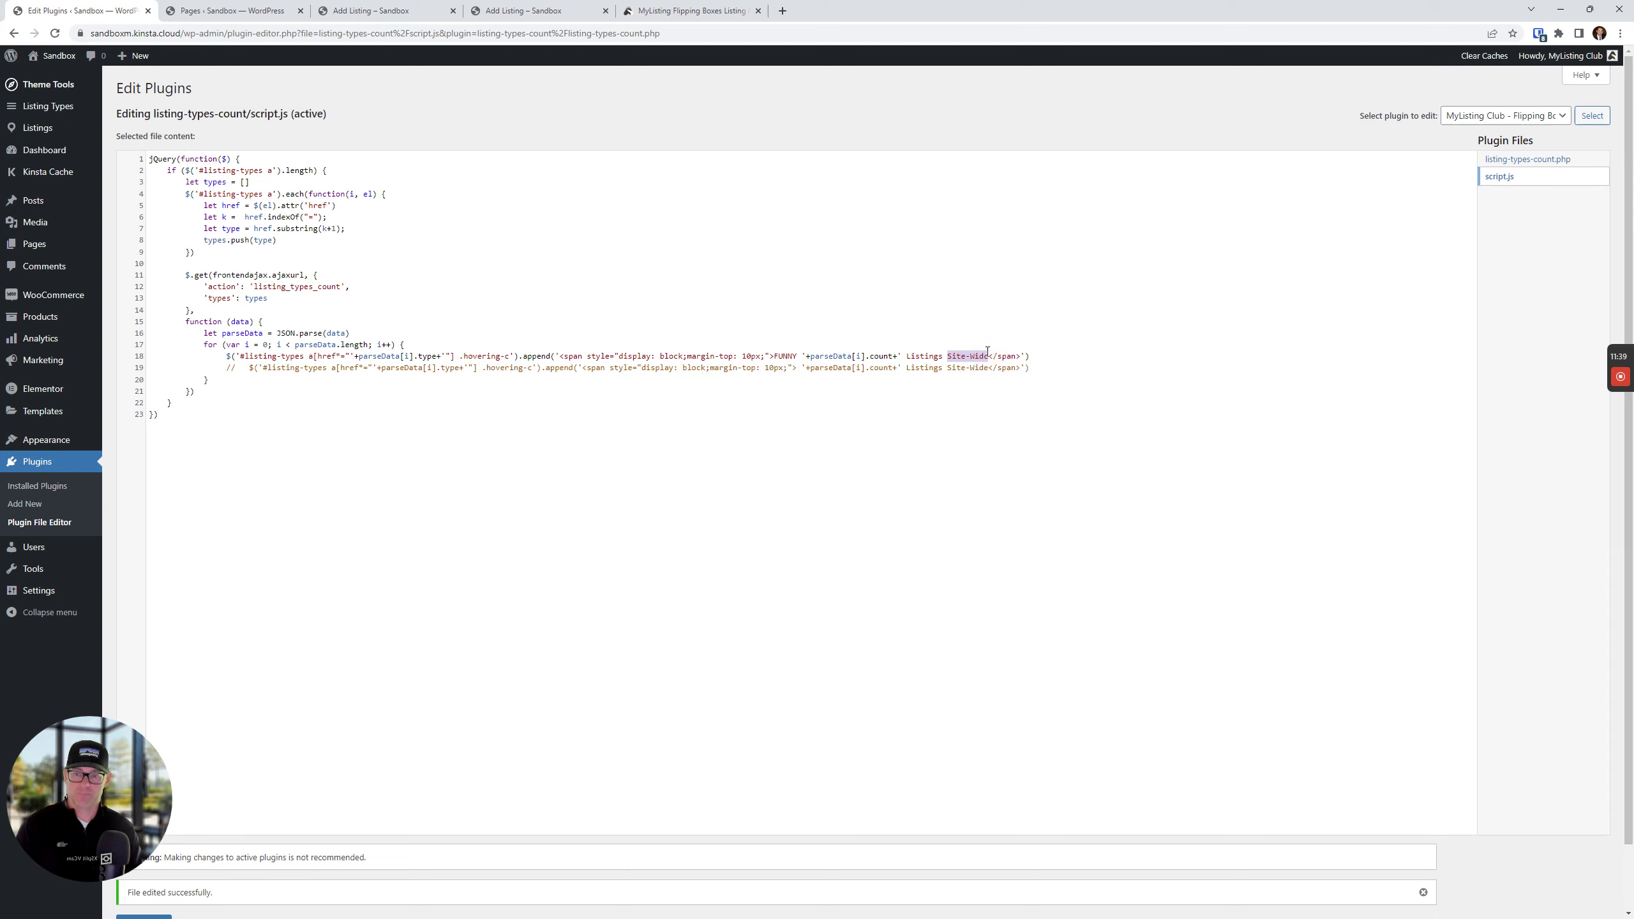
type("On This Si")
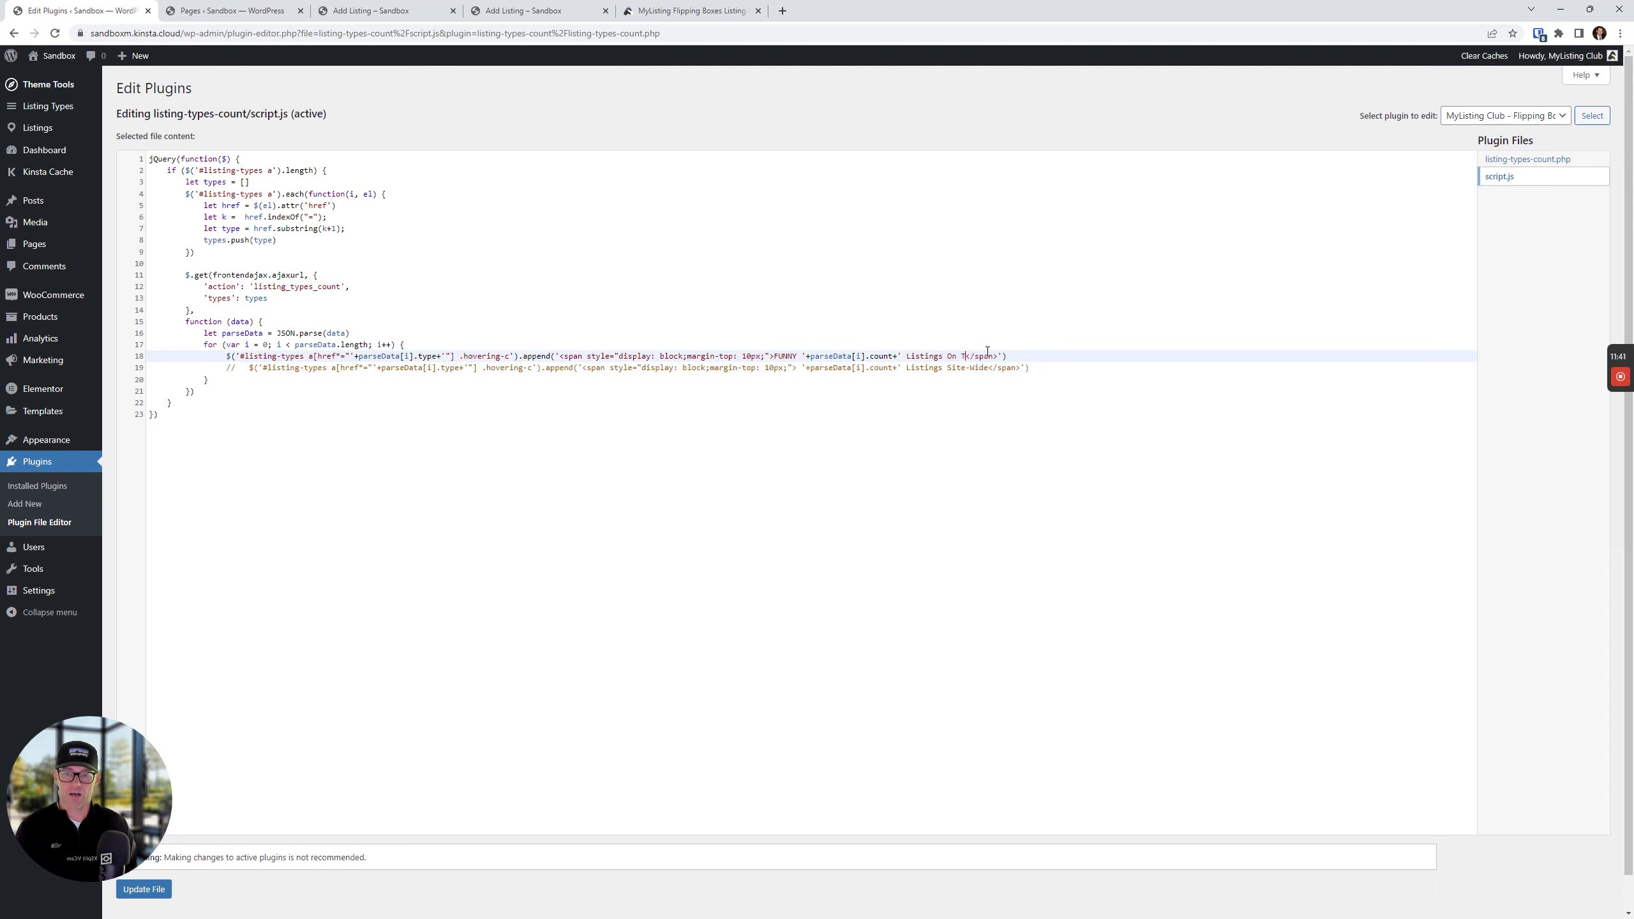
type("te")
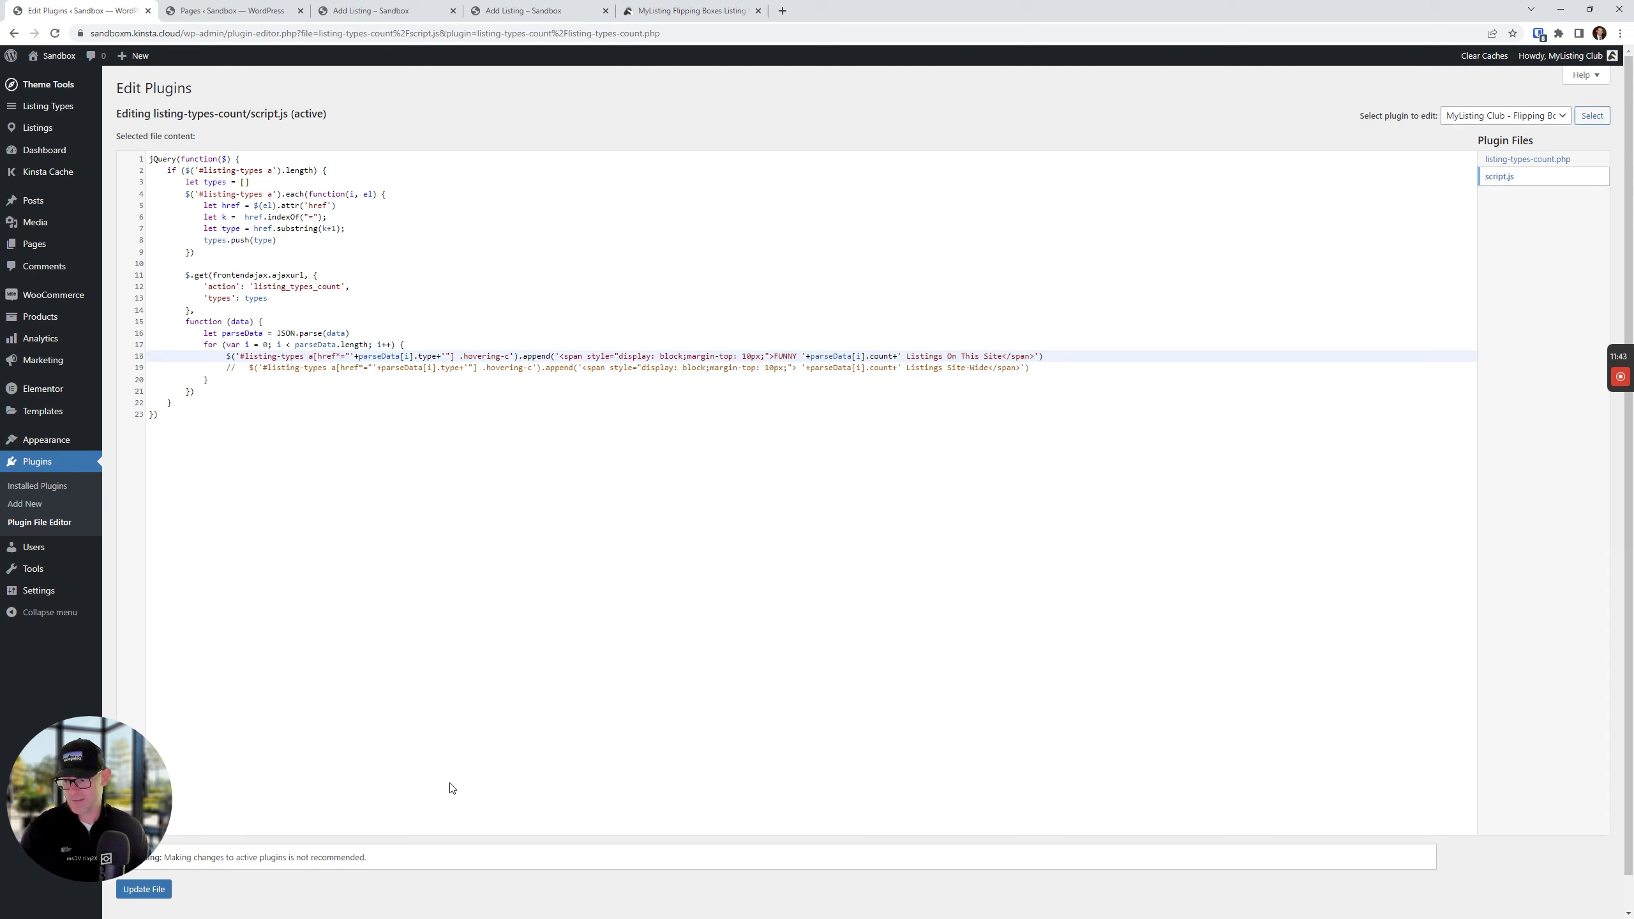
left_click(154, 889)
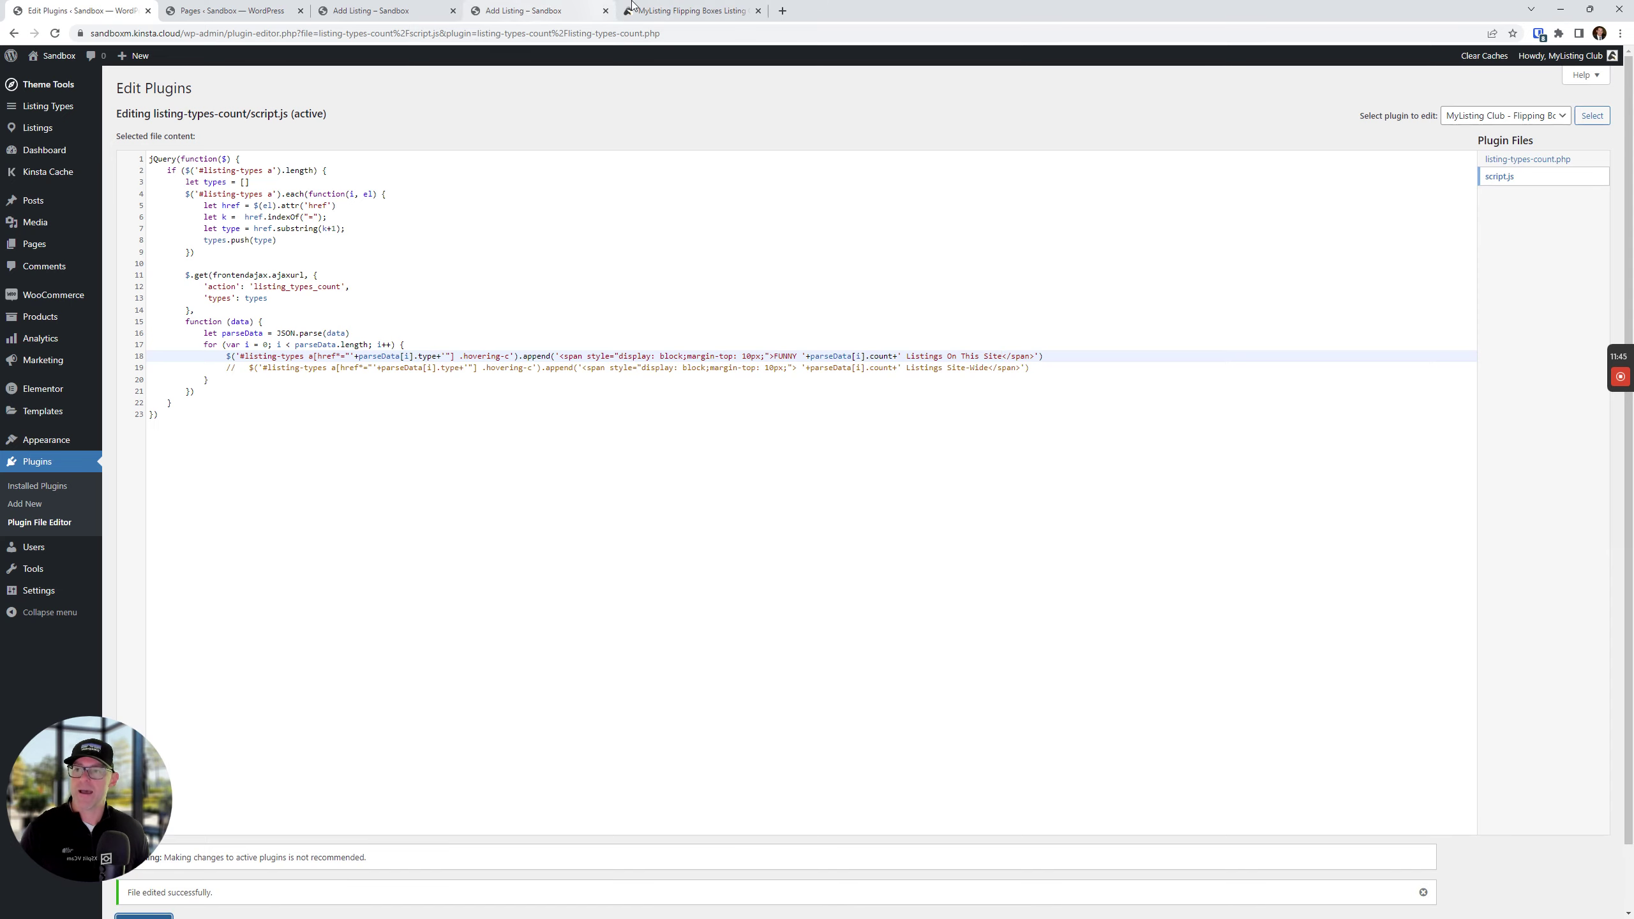
left_click(524, 11)
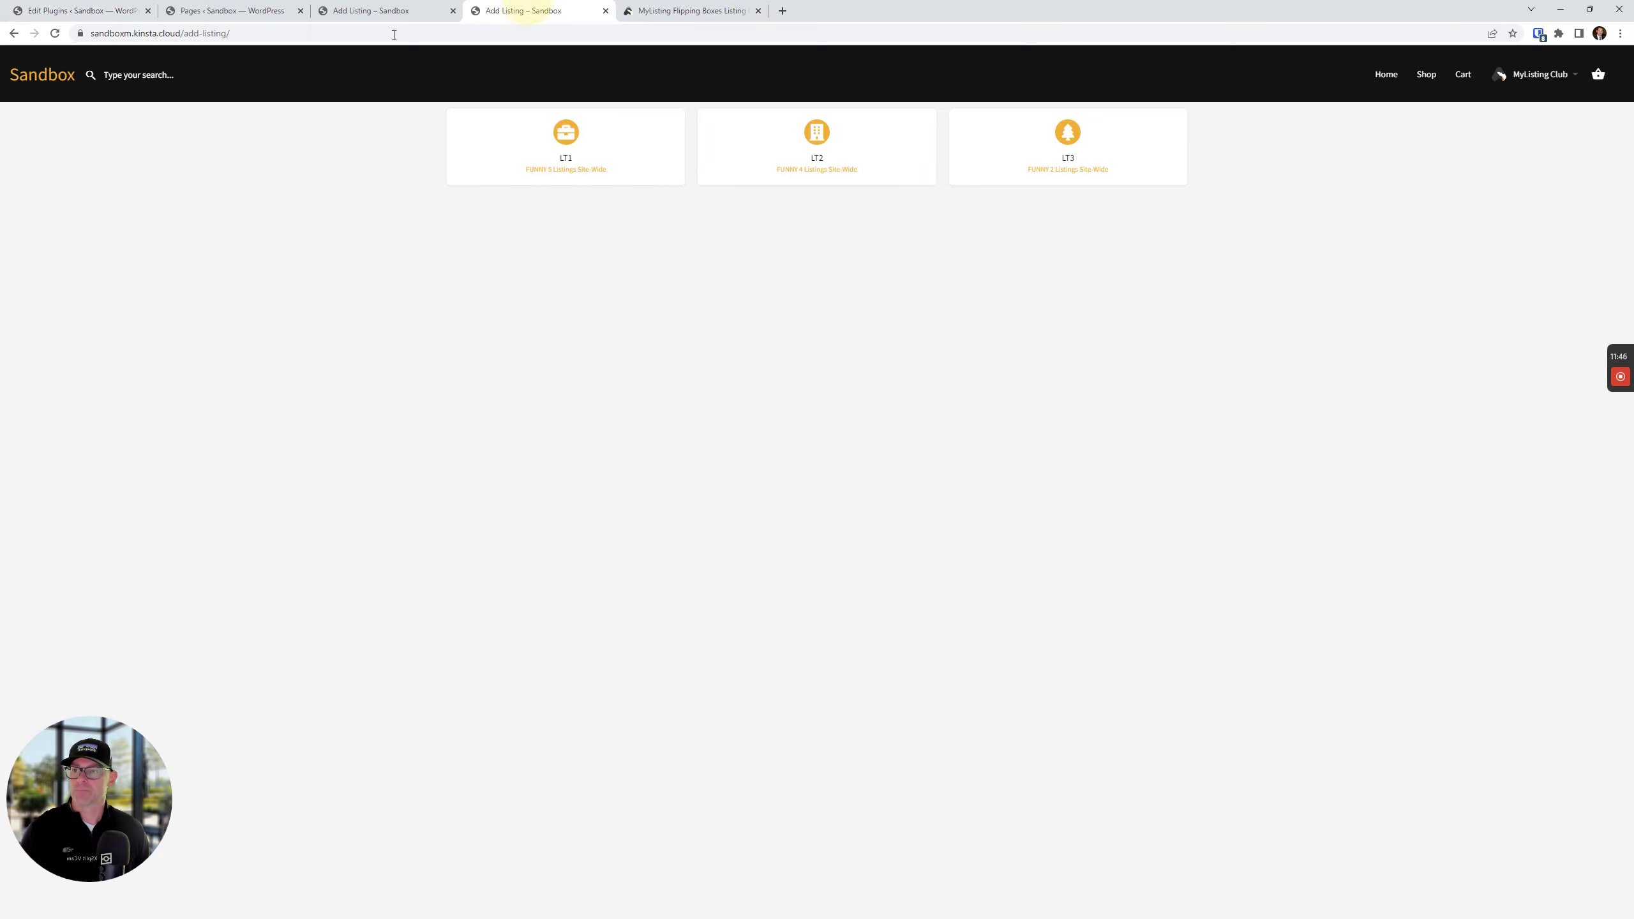
left_click(55, 32)
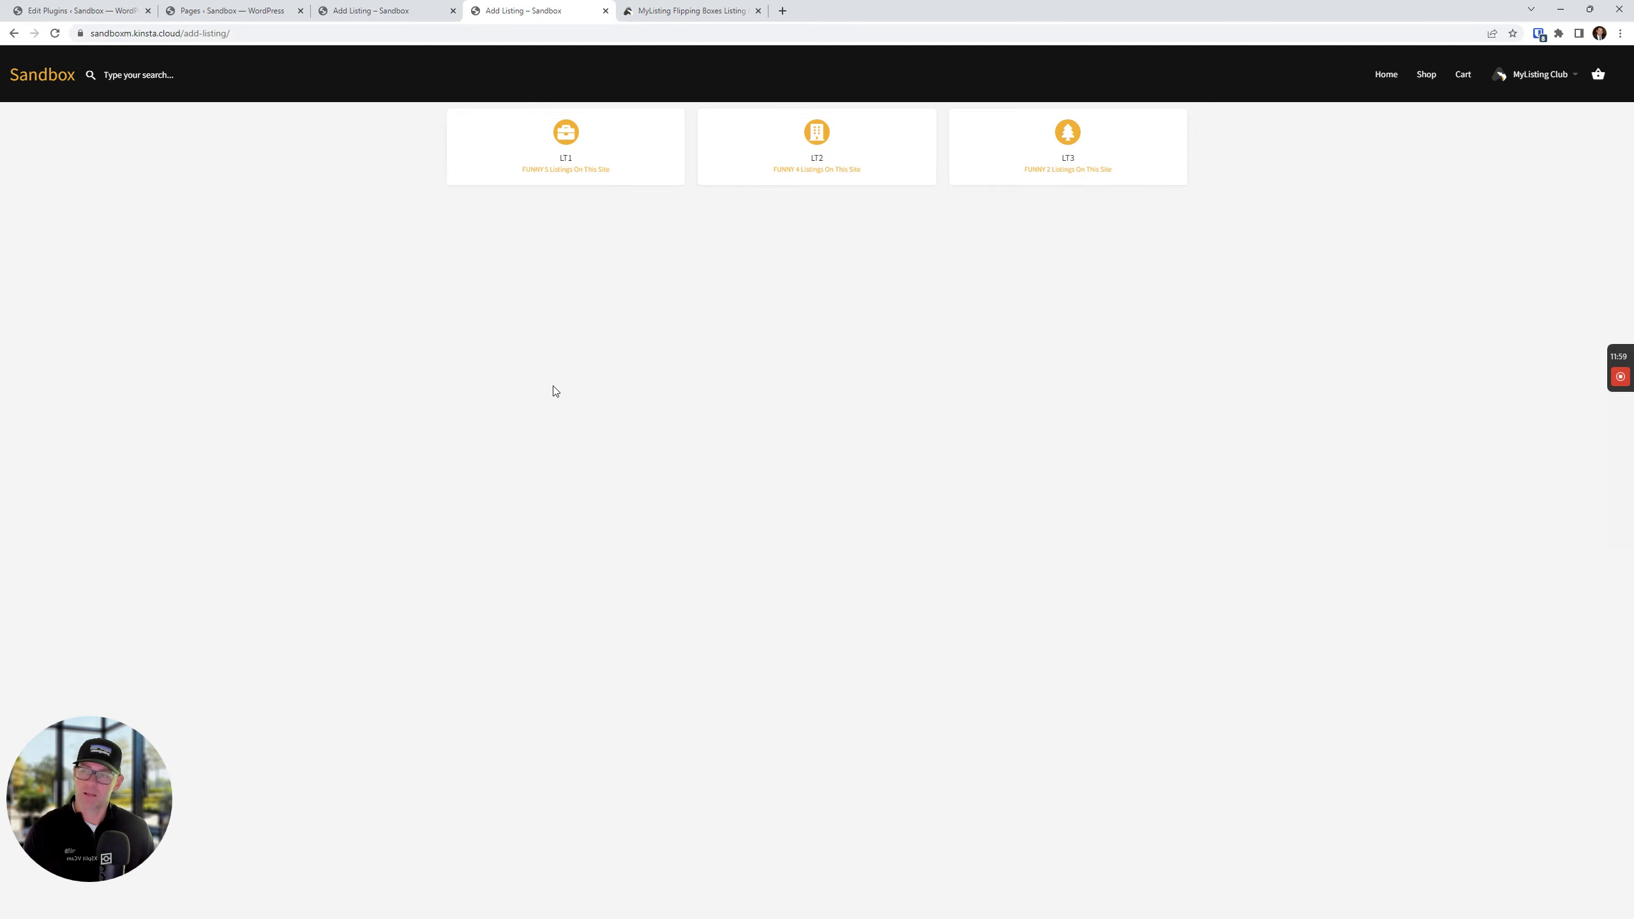
Step: On the Flipping Boxes add-on page, collapse the customize-text FAQ answer and scroll up to the Walkthrough screenshot
left_click(677, 11)
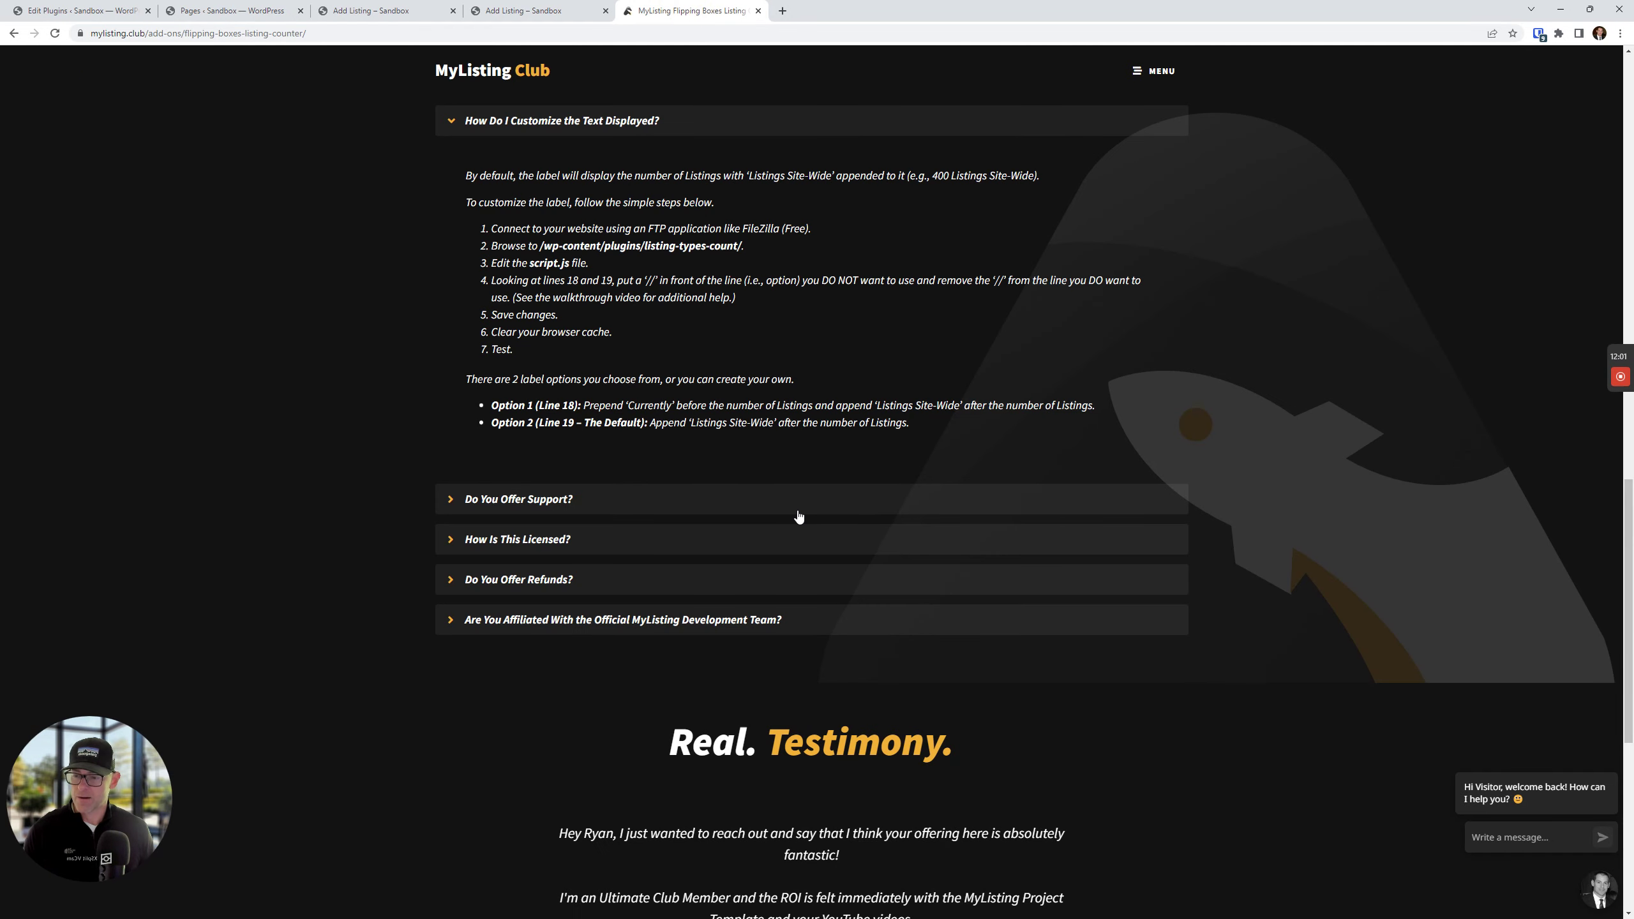
scroll(759, 559, "up", 3)
scroll(542, 443, "up", 2)
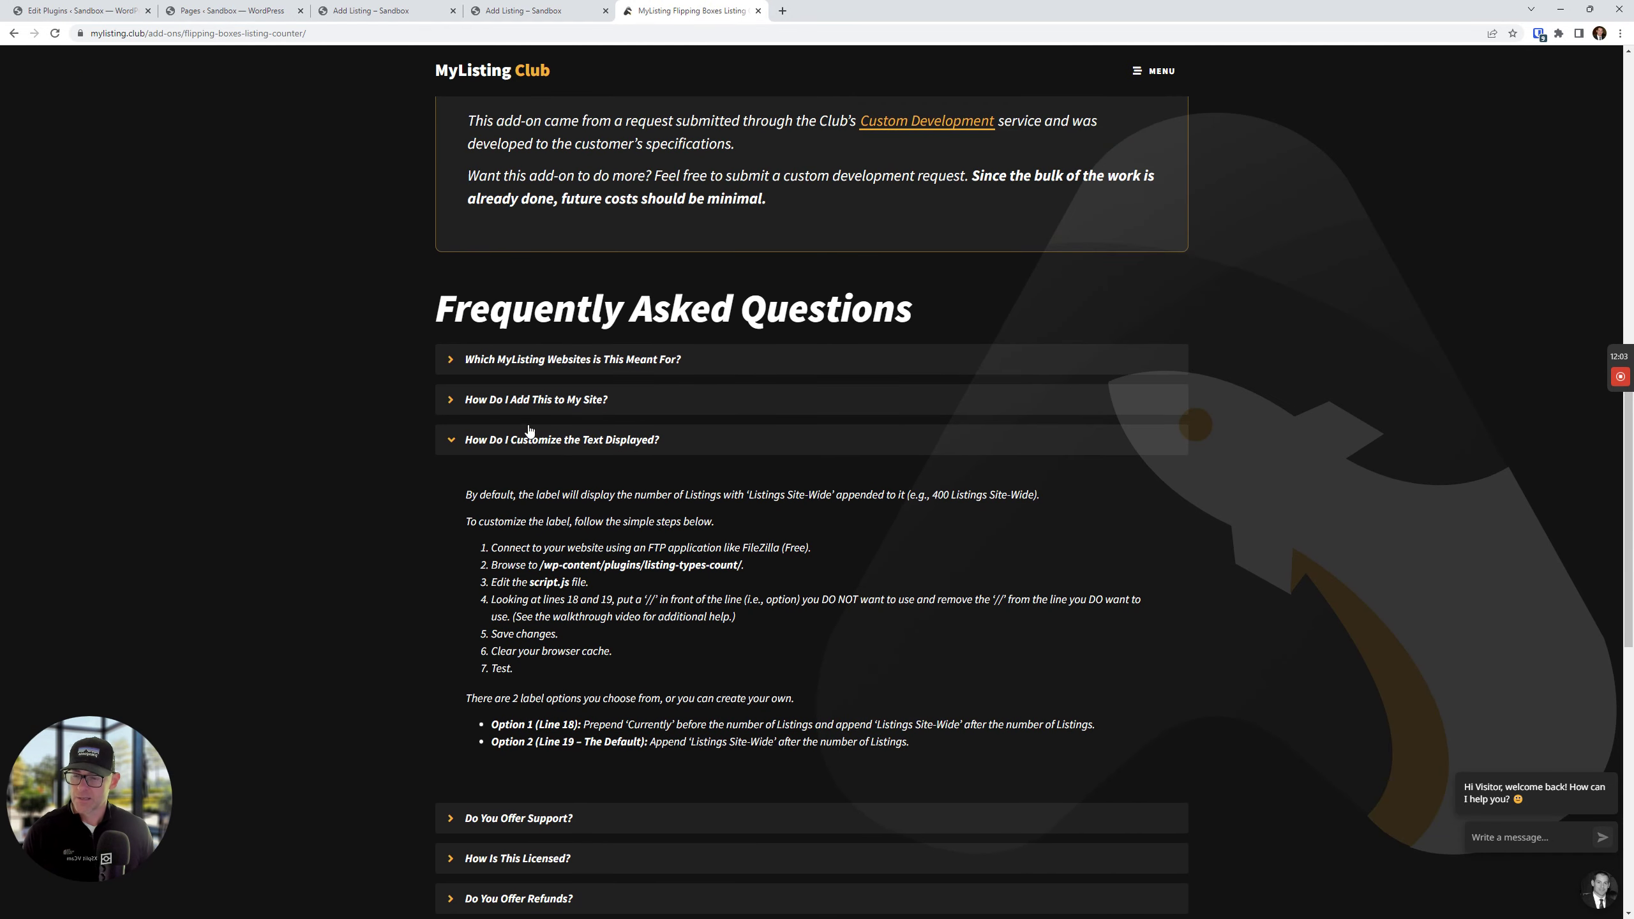
left_click(542, 440)
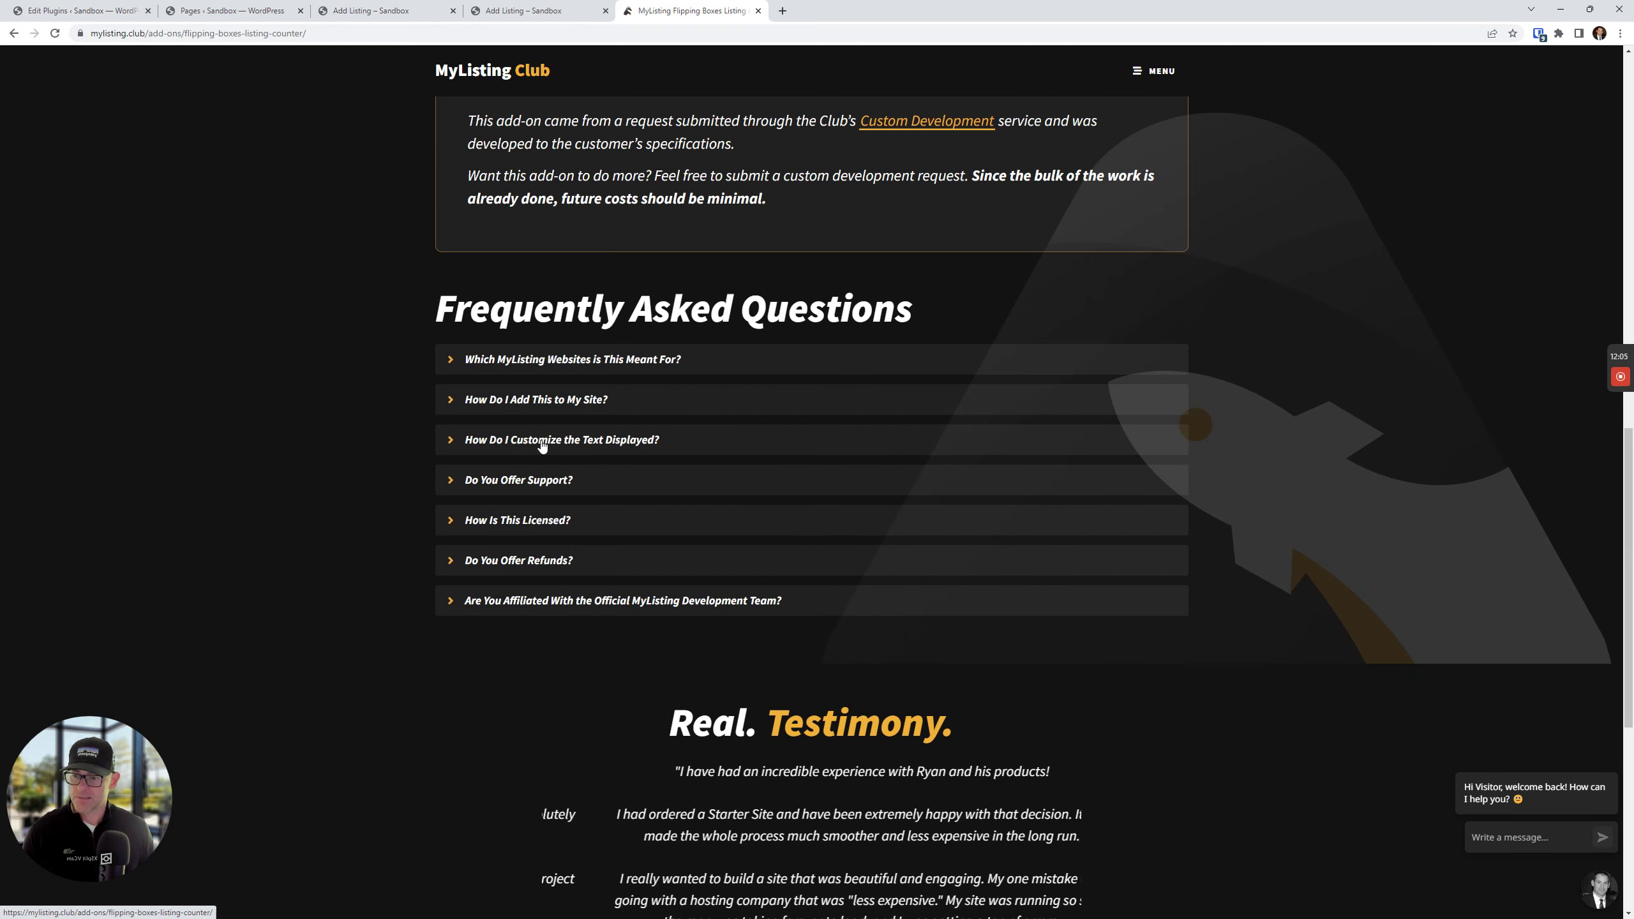
scroll(544, 443, "up", 7)
scroll(545, 637, "up", 9)
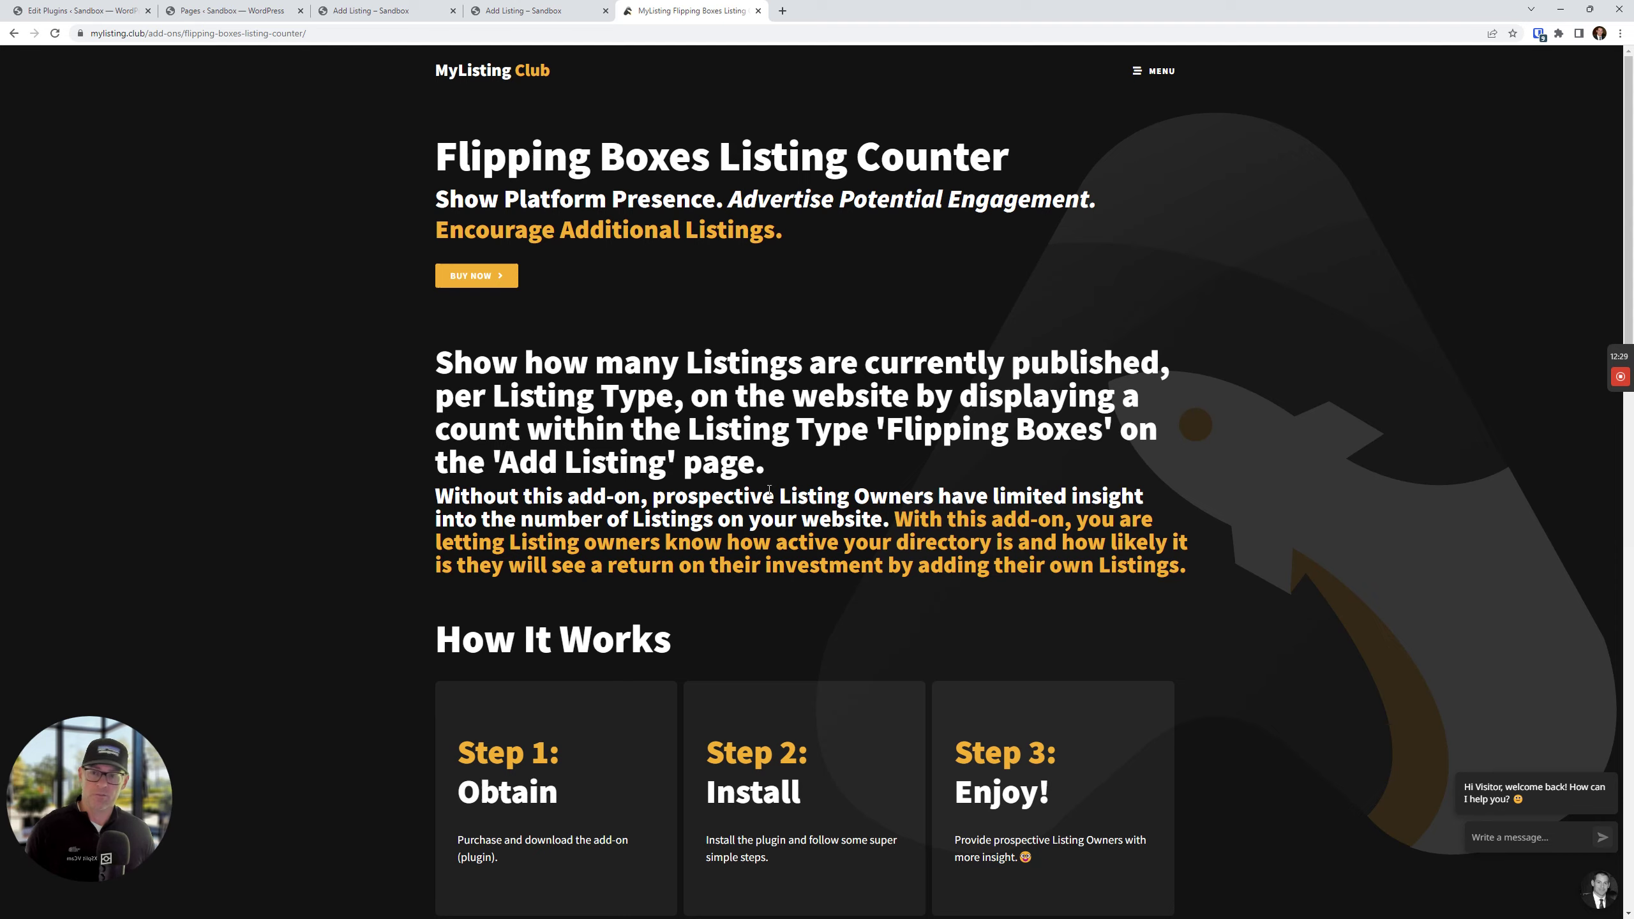
scroll(768, 489, "down", 10)
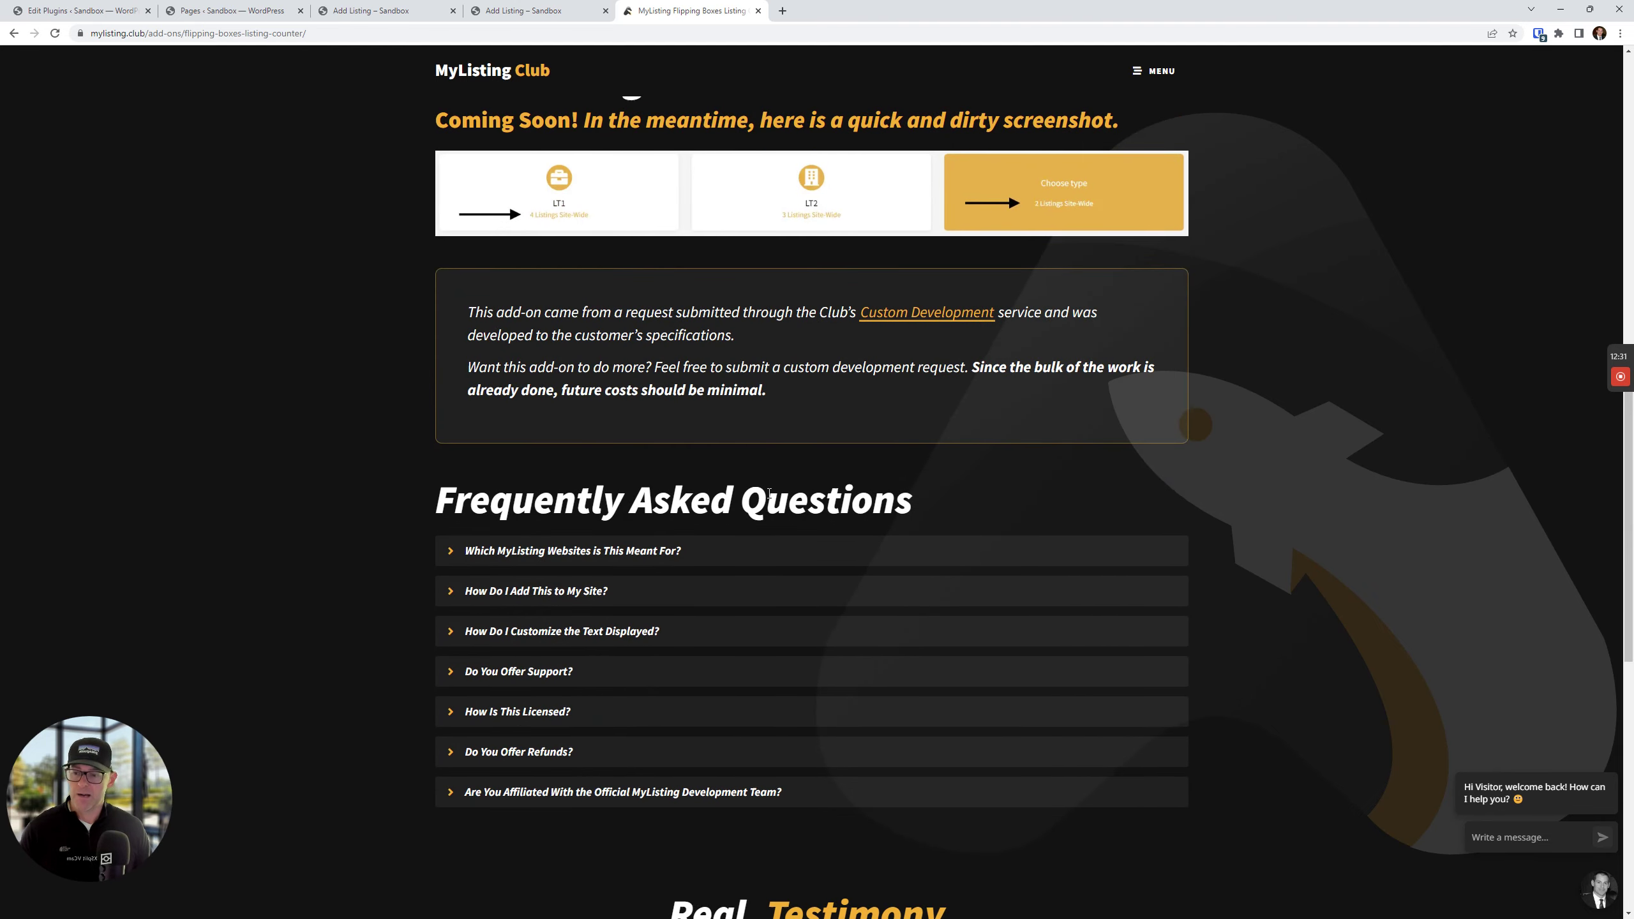
scroll(729, 553, "up", 7)
scroll(729, 552, "down", 3)
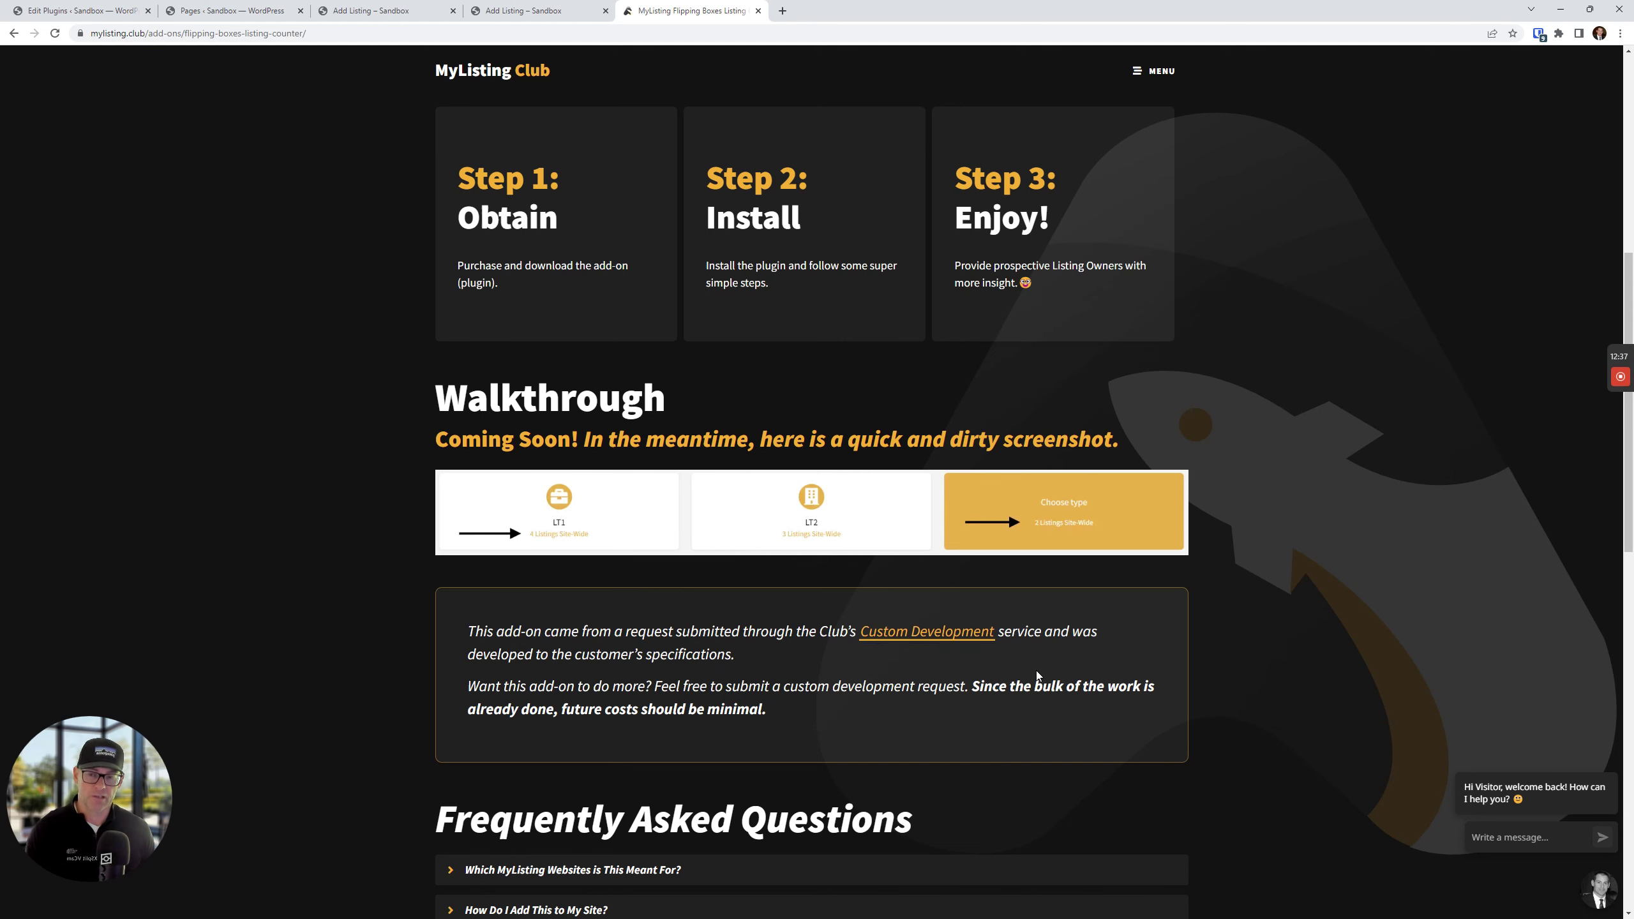
scroll(585, 535, "down", 3)
scroll(664, 581, "up", 4)
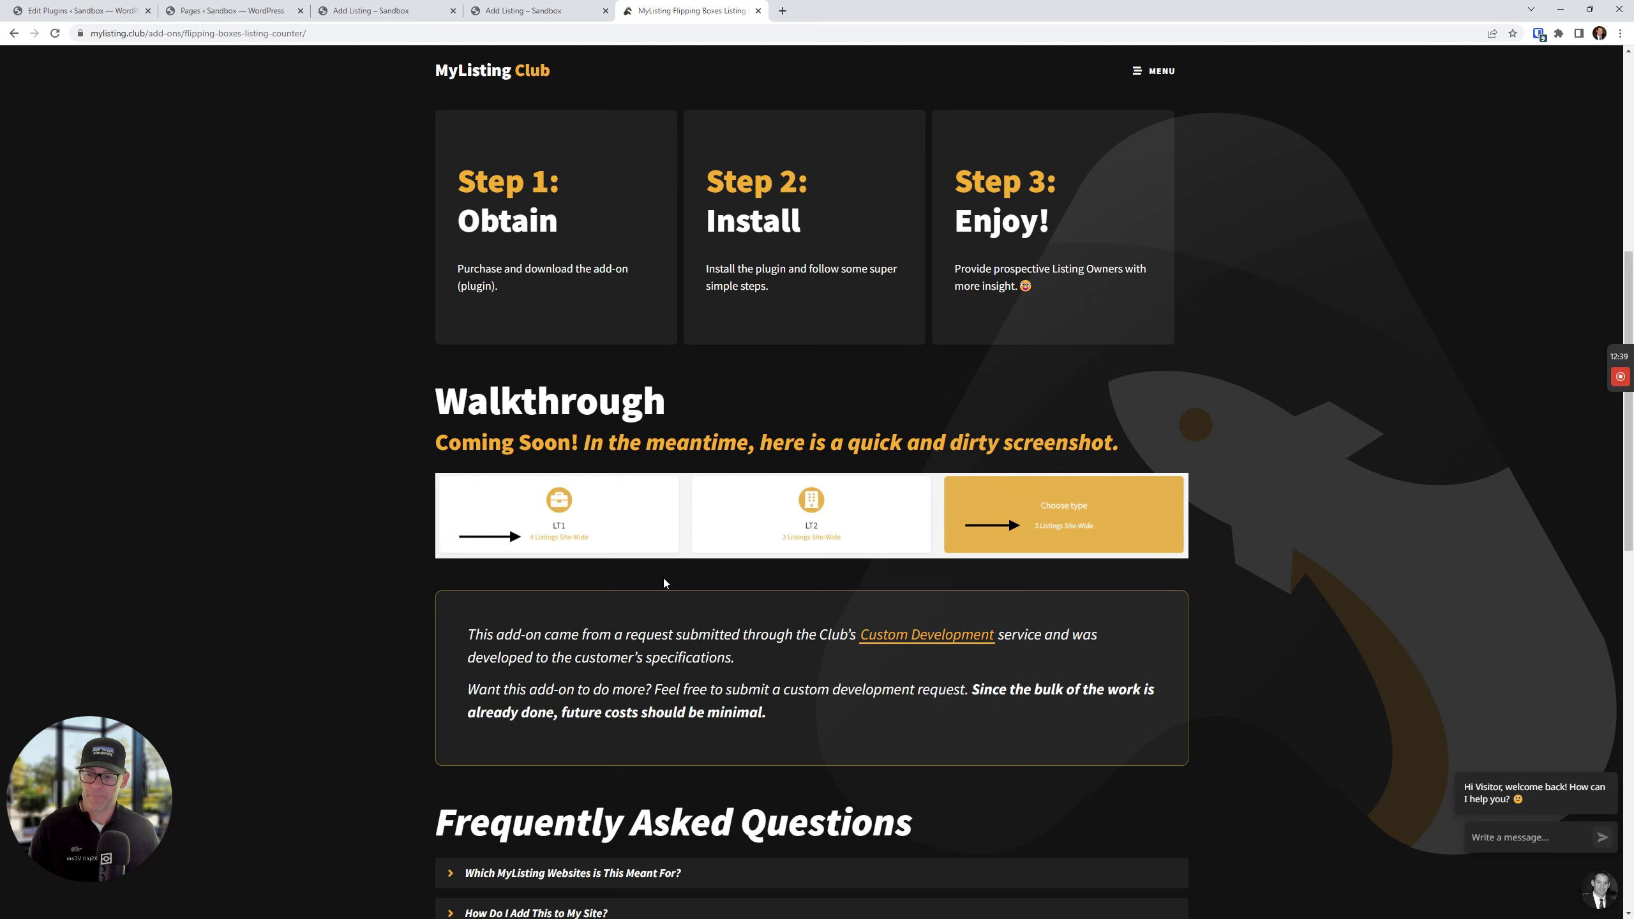
scroll(665, 583, "up", 8)
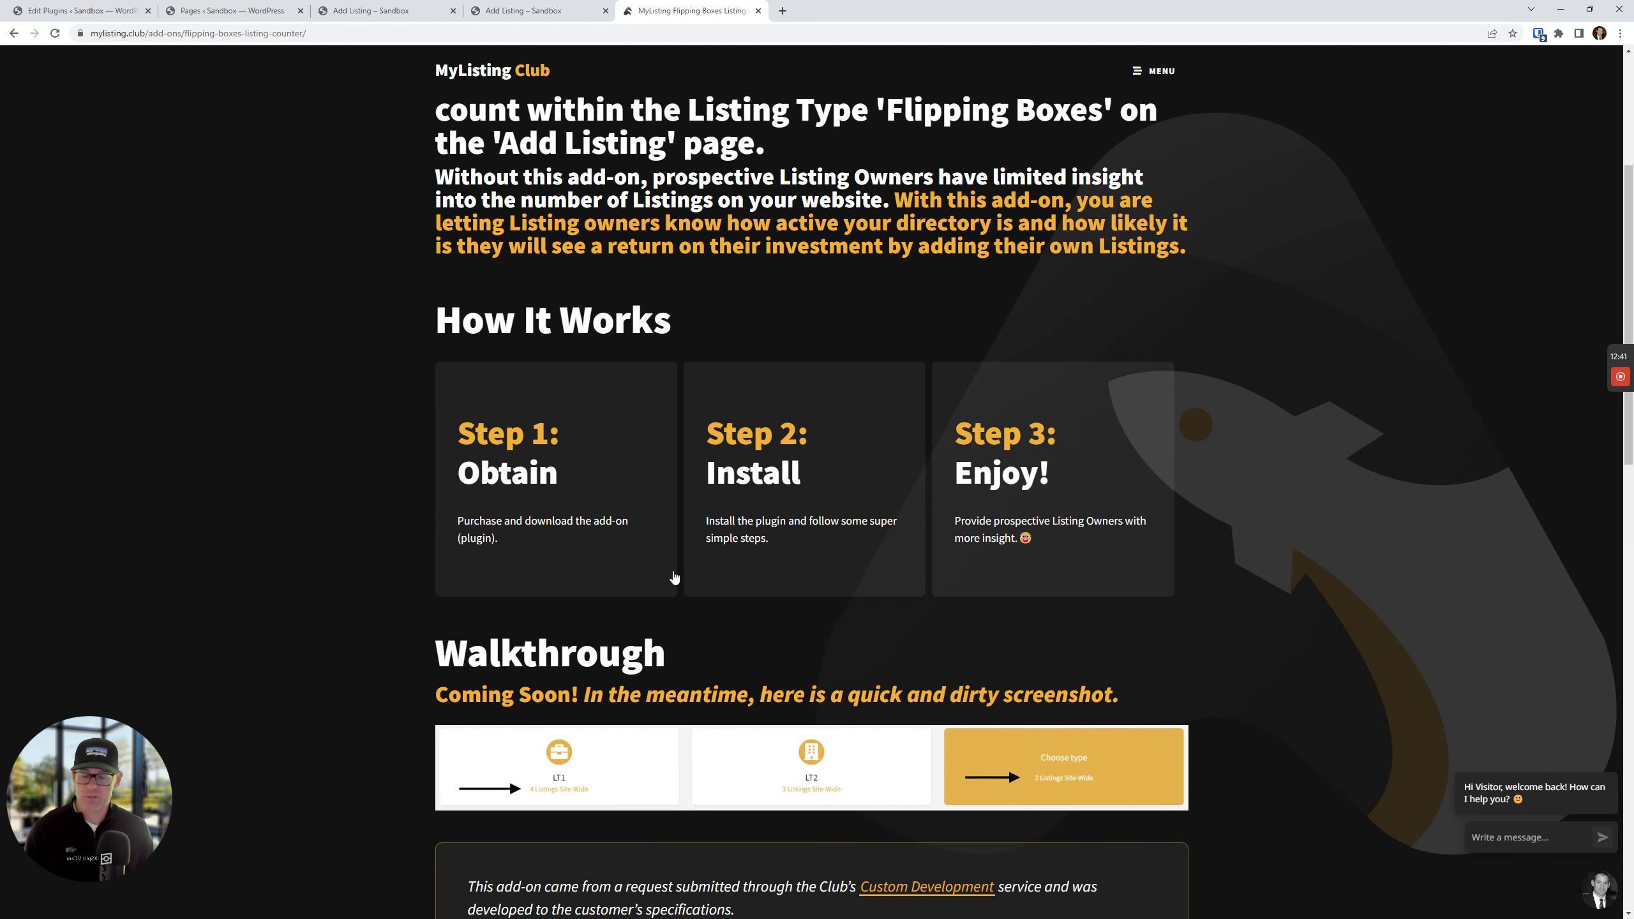